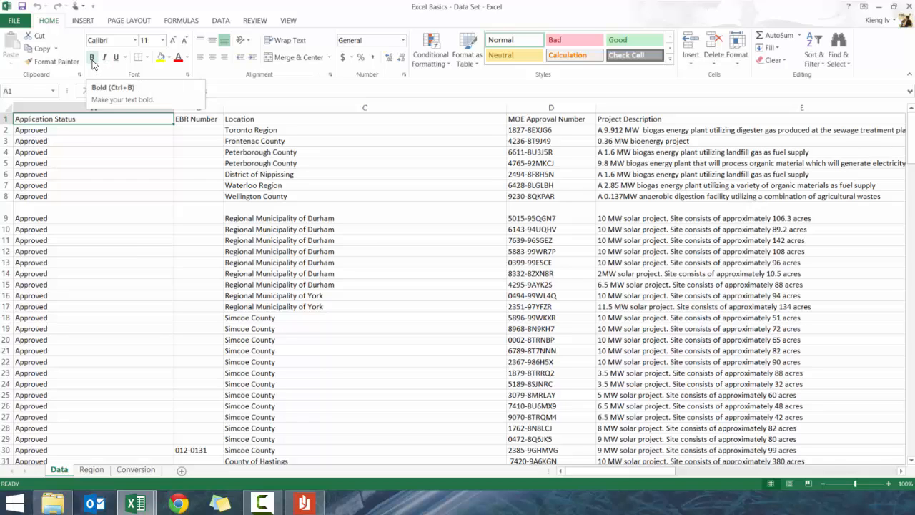
# Apply bold, italic and underline to the Application Status header in cell A1.
pyautogui.click(92, 58)
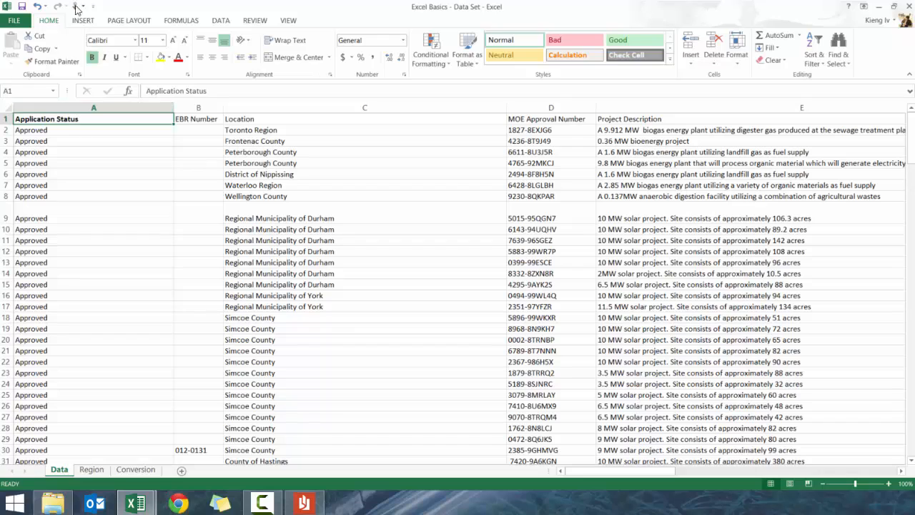
pyautogui.click(105, 57)
pyautogui.click(116, 57)
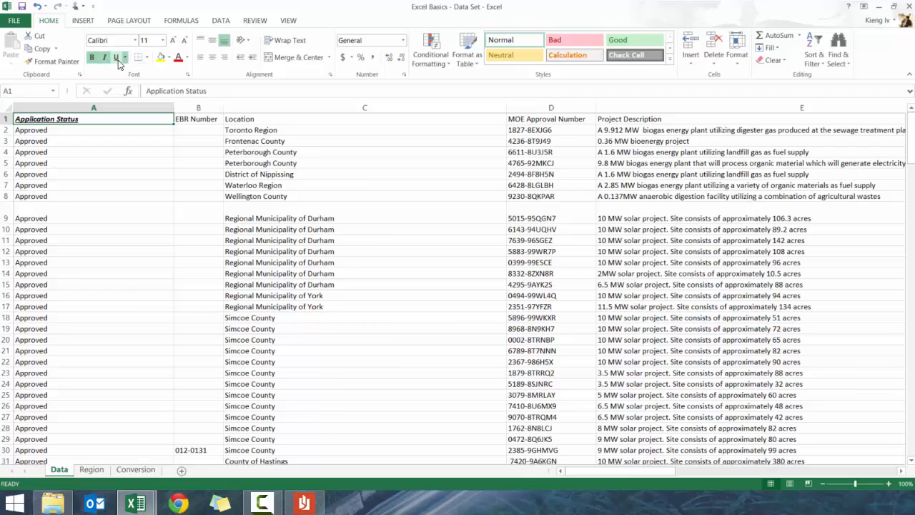
# Remove the bold, italic and underline formatting from the Application Status header.
pyautogui.click(91, 57)
pyautogui.click(104, 57)
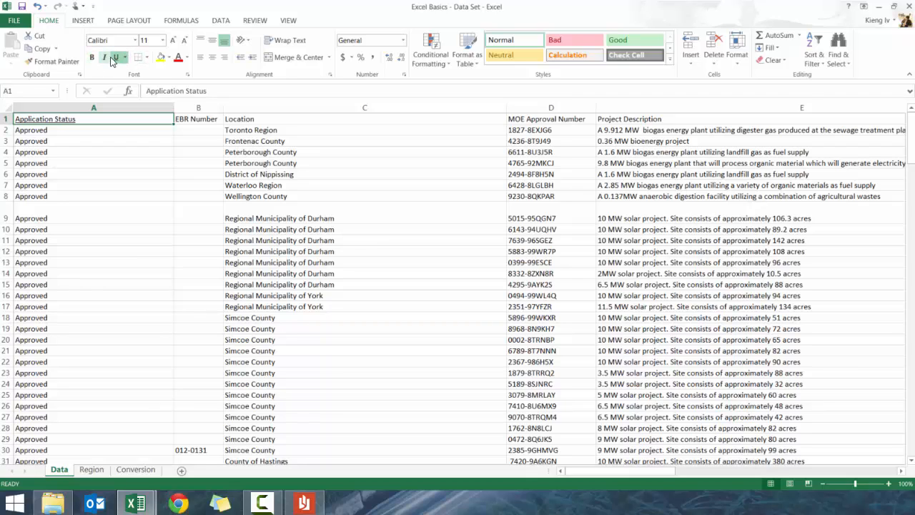
pyautogui.click(125, 58)
pyautogui.click(113, 59)
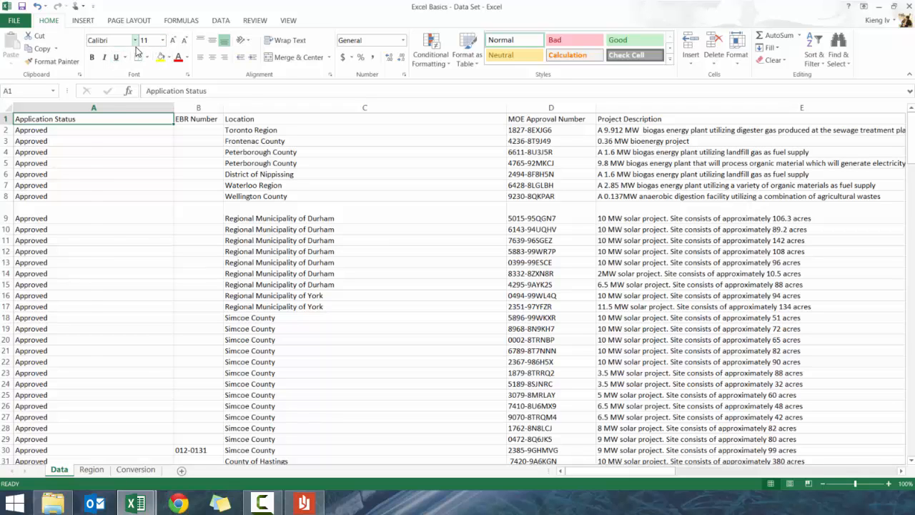
pyautogui.click(135, 40)
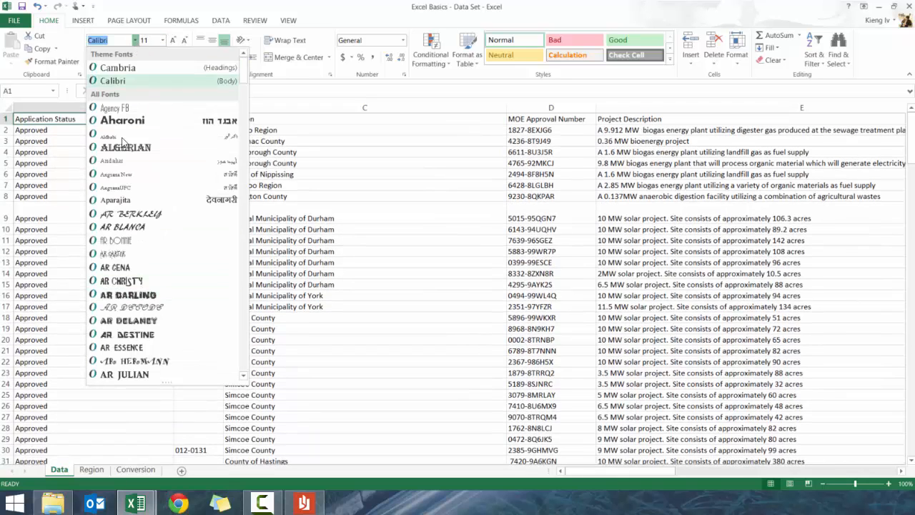
pyautogui.click(371, 116)
pyautogui.click(162, 40)
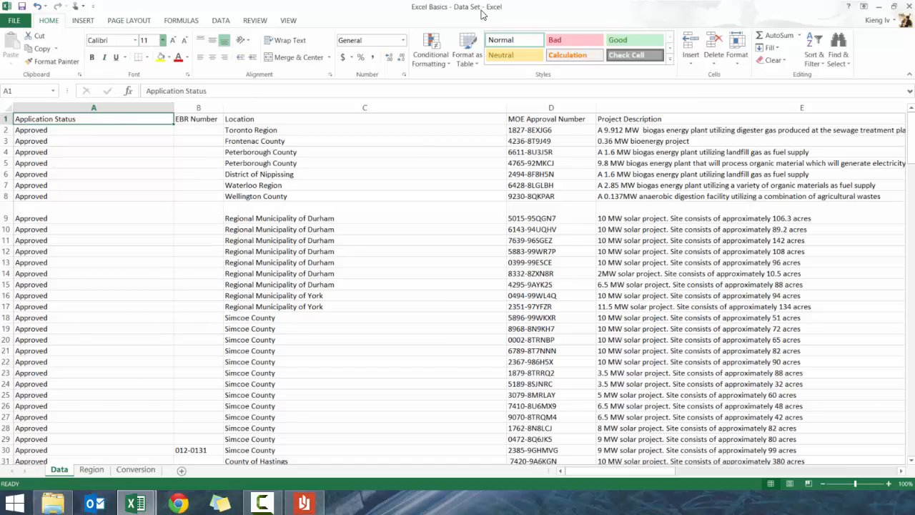
pyautogui.click(163, 42)
# Increase the font size of the Application Status header step by step to 24.
pyautogui.click(172, 40)
pyautogui.click(172, 41)
pyautogui.click(174, 41)
pyautogui.click(174, 41)
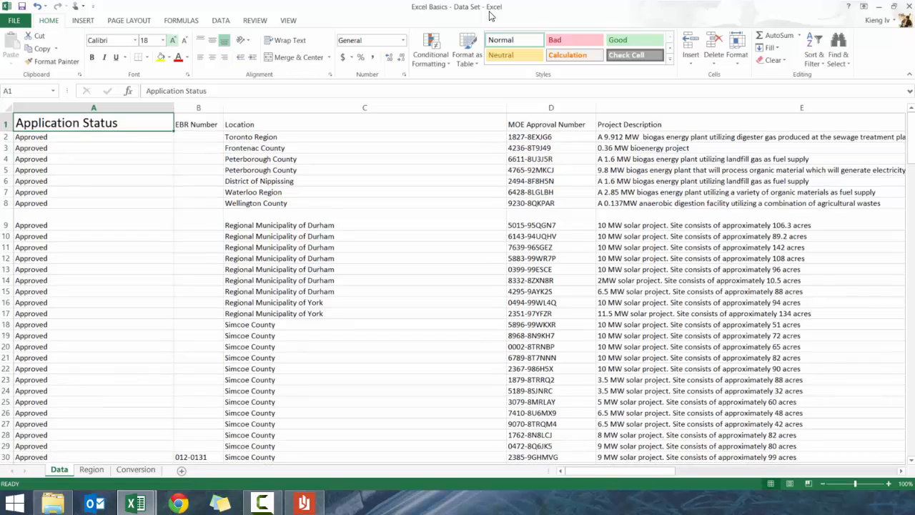
pyautogui.click(173, 41)
pyautogui.click(174, 41)
pyautogui.click(174, 41)
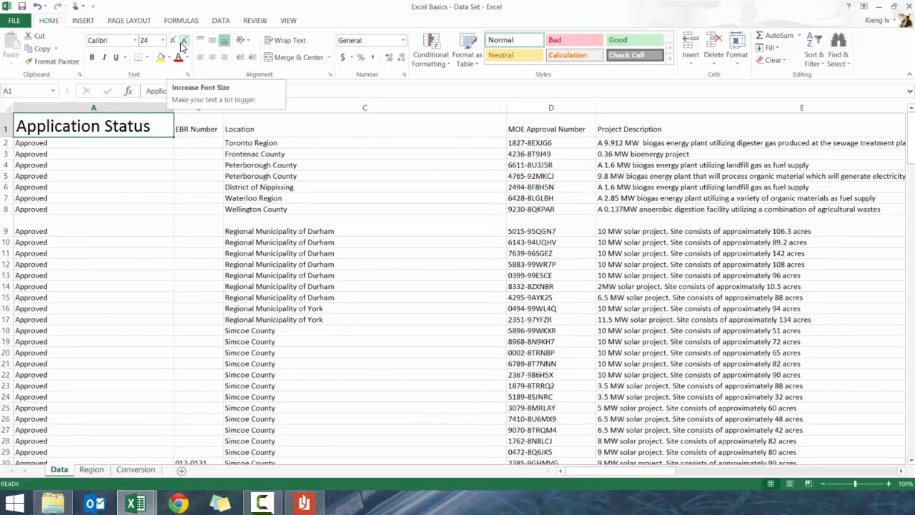
# Decrease the font size of the Application Status header step by step to 11.
pyautogui.click(183, 41)
pyautogui.click(183, 41)
pyautogui.click(183, 40)
pyautogui.click(183, 41)
pyautogui.click(183, 40)
pyautogui.click(183, 41)
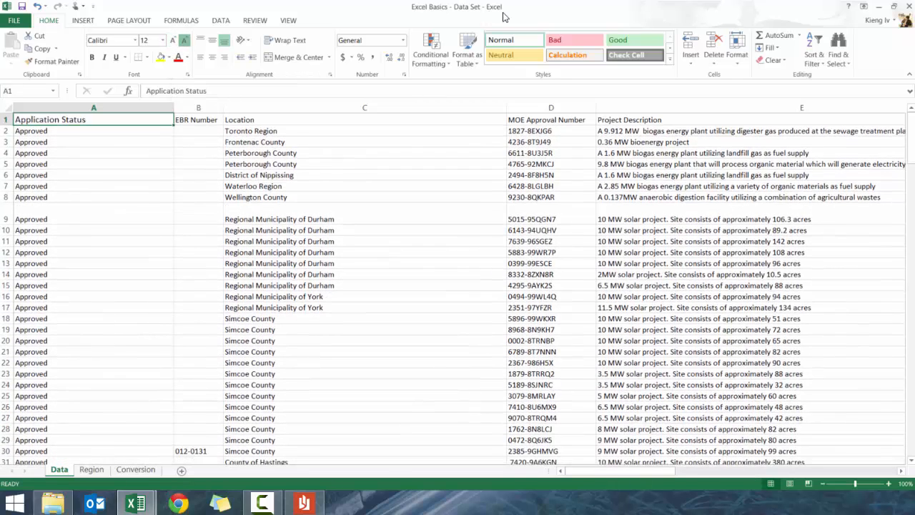
pyautogui.click(183, 40)
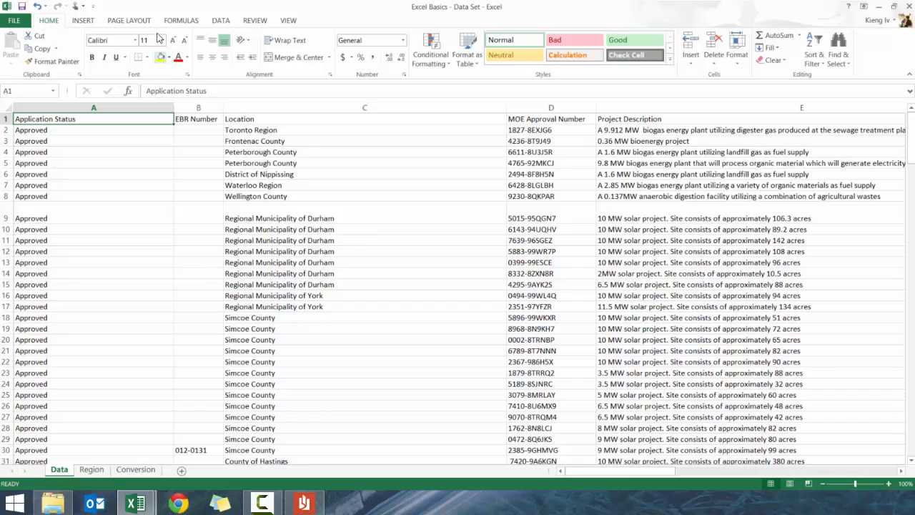
# Fill the Application Status header cell with the standard dark blue colour.
pyautogui.hotkey('ctrl', 'i')
pyautogui.click(170, 59)
pyautogui.click(170, 58)
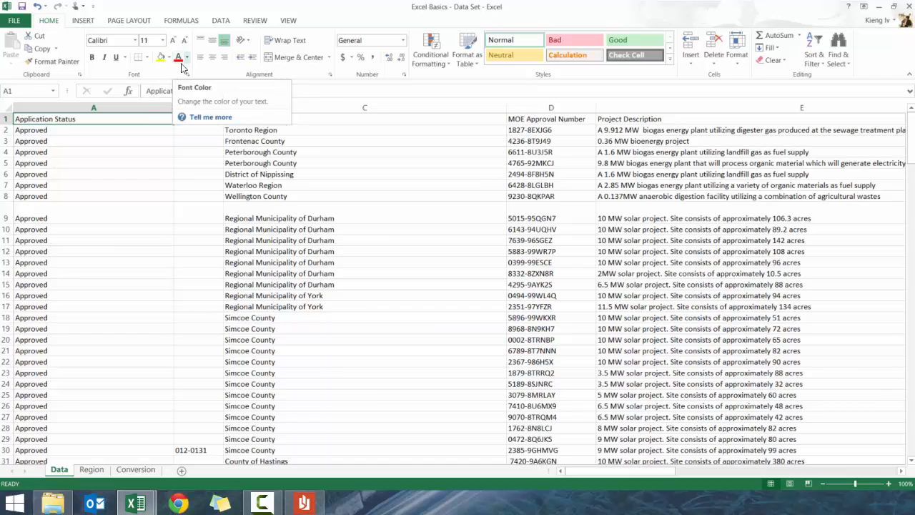
pyautogui.click(169, 58)
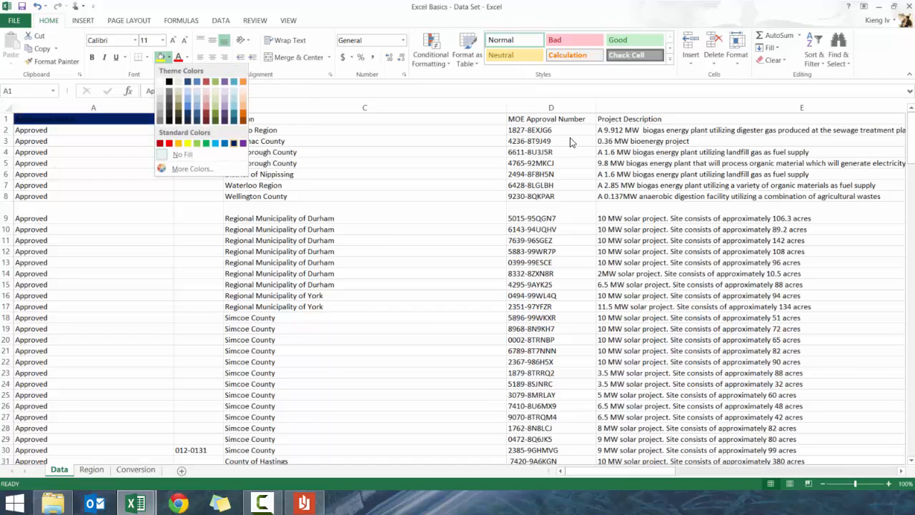
pyautogui.click(233, 143)
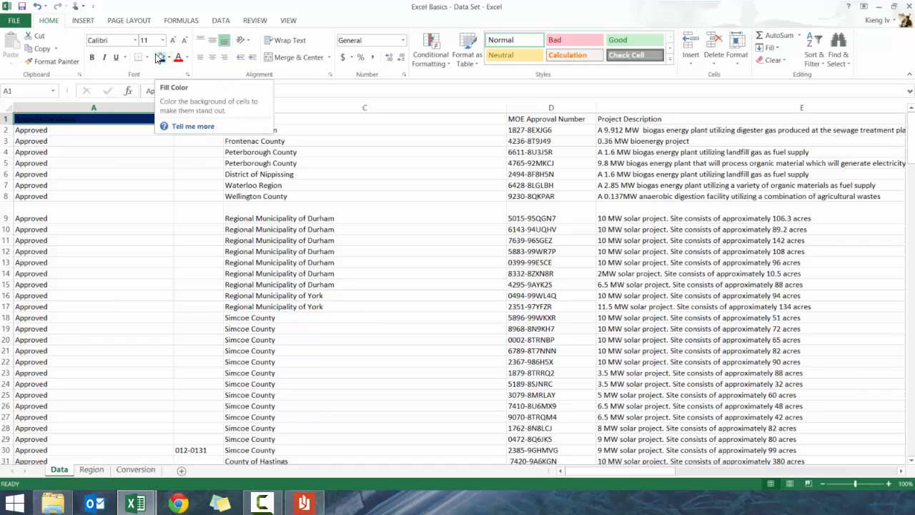
# Set the Application Status header text to white and make it bold.
pyautogui.click(186, 58)
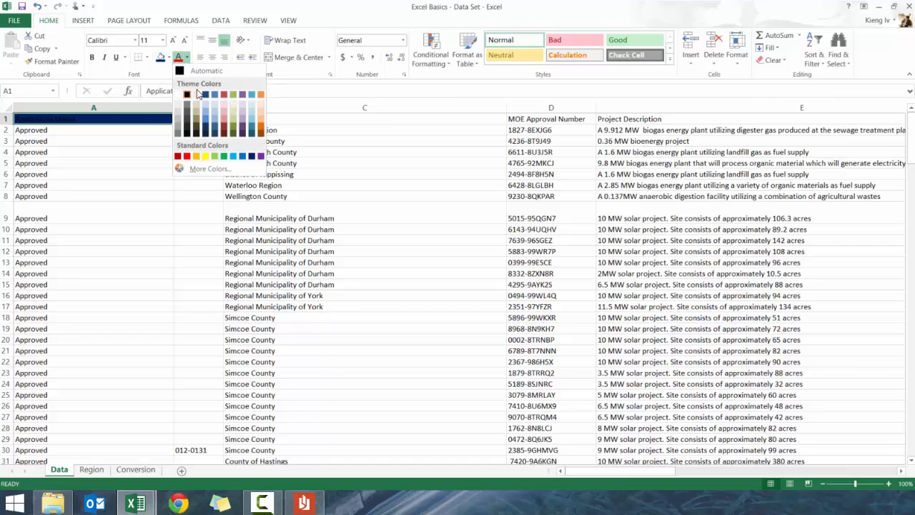
pyautogui.click(191, 94)
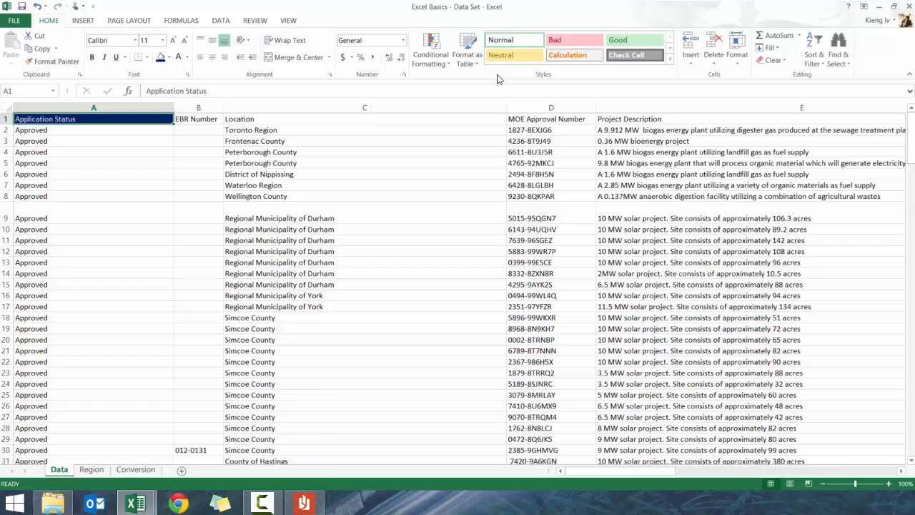
pyautogui.click(91, 57)
pyautogui.click(148, 139)
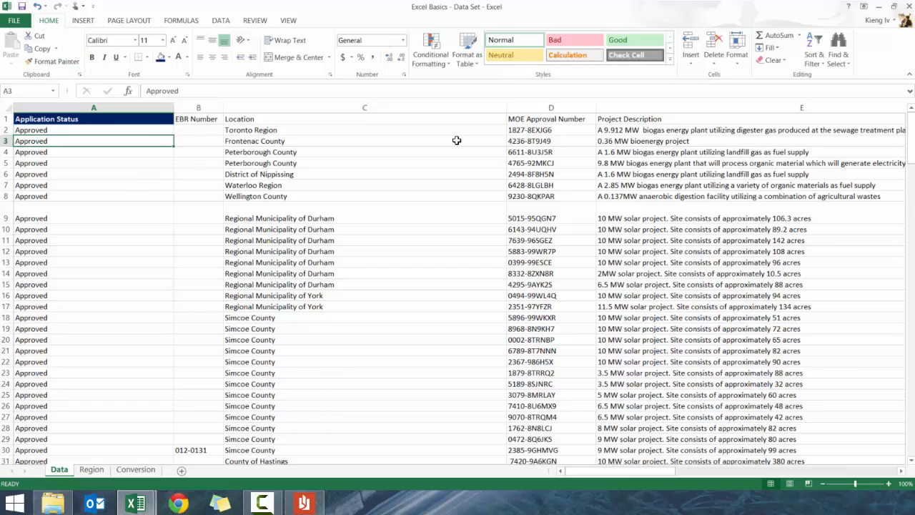
pyautogui.click(147, 121)
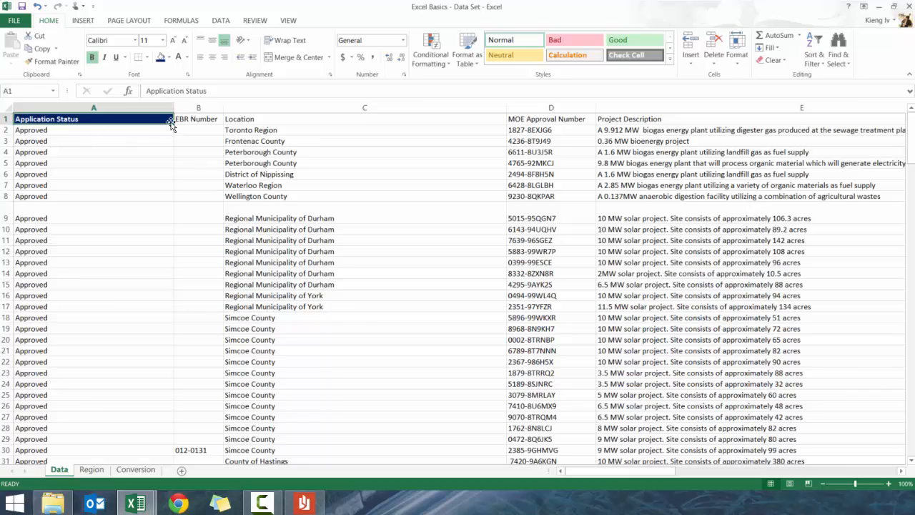
# Clear the fill and bold from the Application Status header and reset its font colour to Automatic.
pyautogui.click(170, 58)
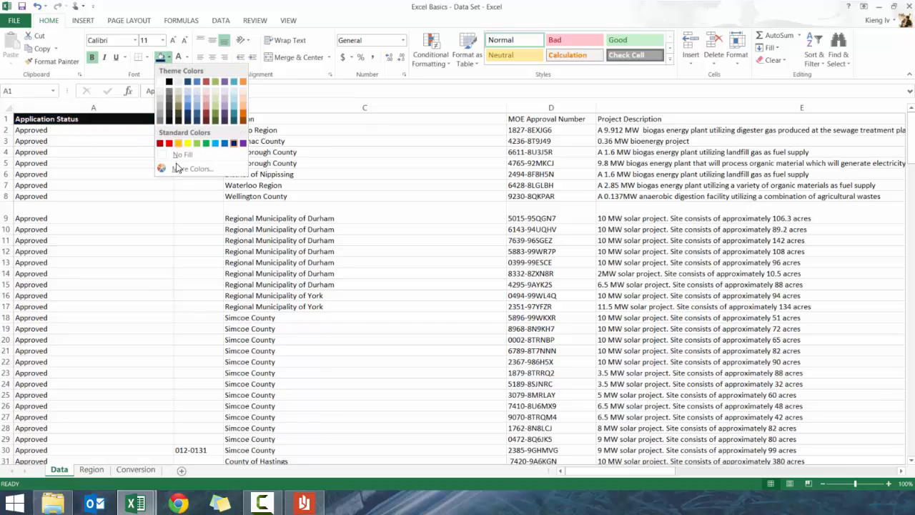
pyautogui.click(183, 167)
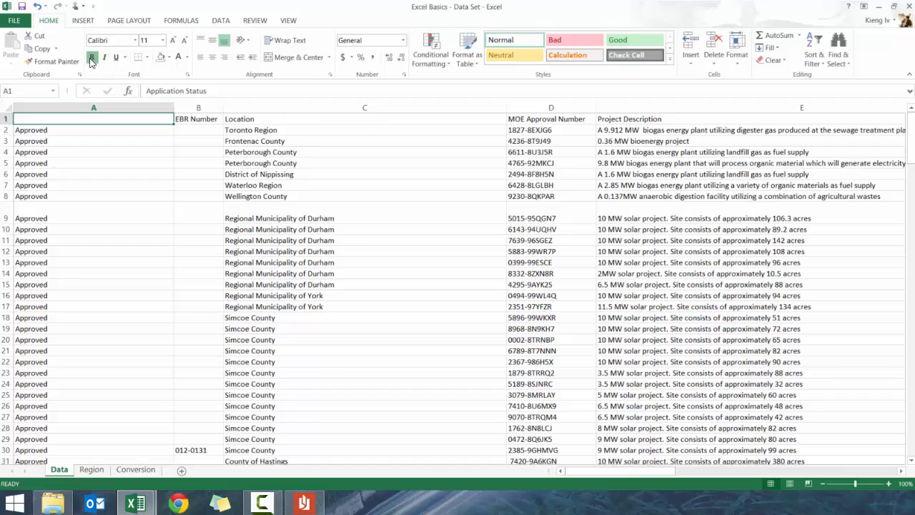
pyautogui.click(91, 58)
pyautogui.click(187, 57)
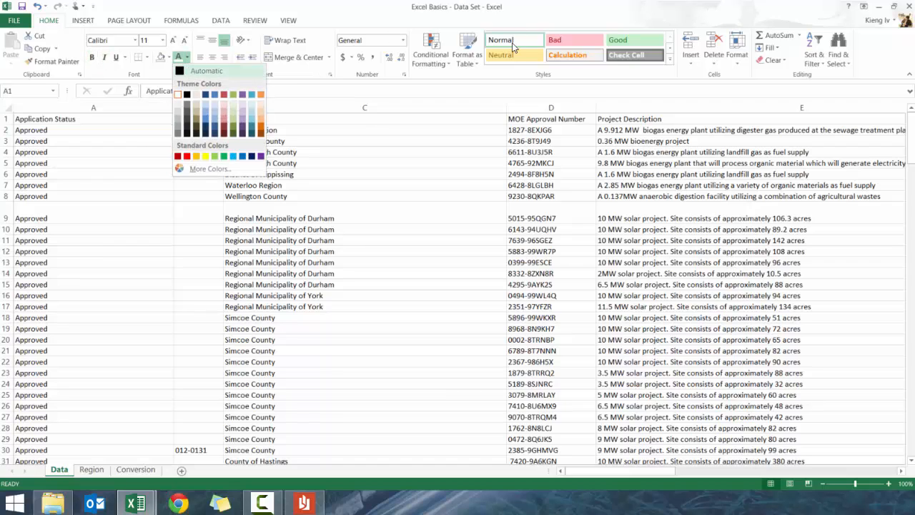
pyautogui.click(512, 44)
# Try several shades from the extended standard palette for the header cell's fill, ending on a light blue.
pyautogui.click(169, 57)
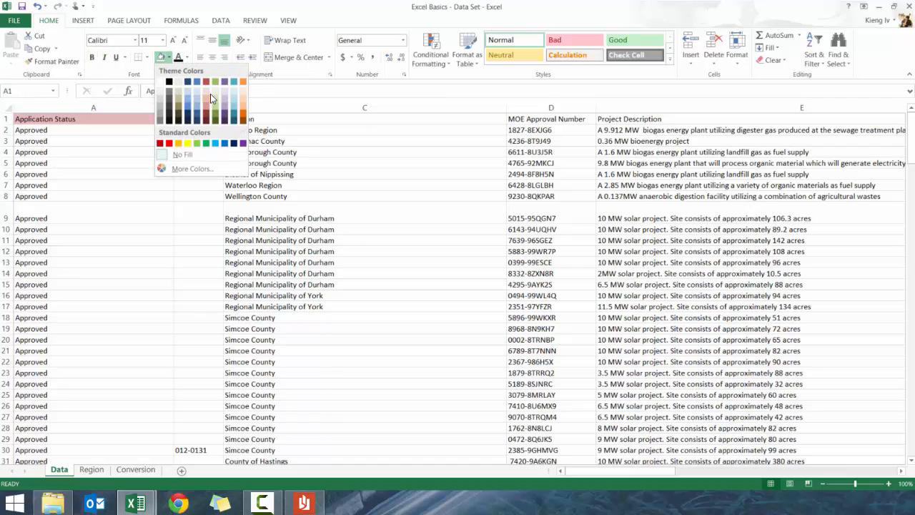
pyautogui.click(174, 170)
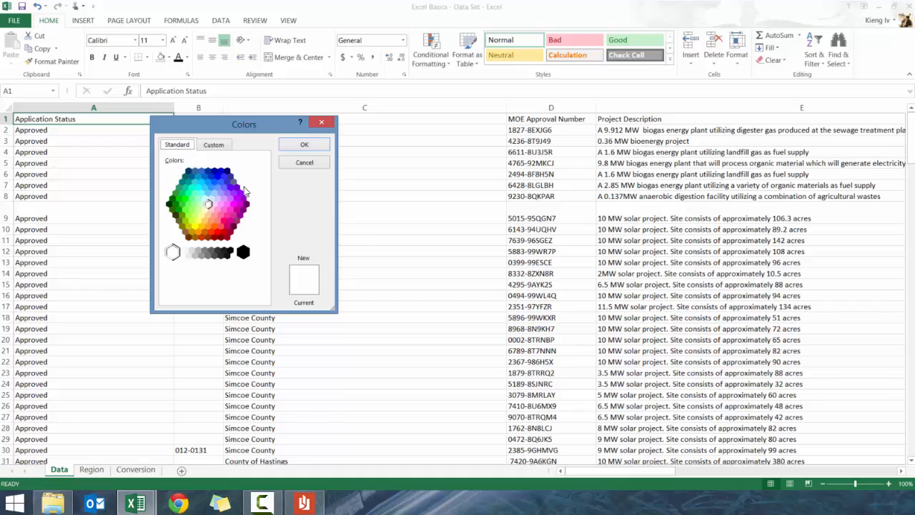
pyautogui.click(226, 203)
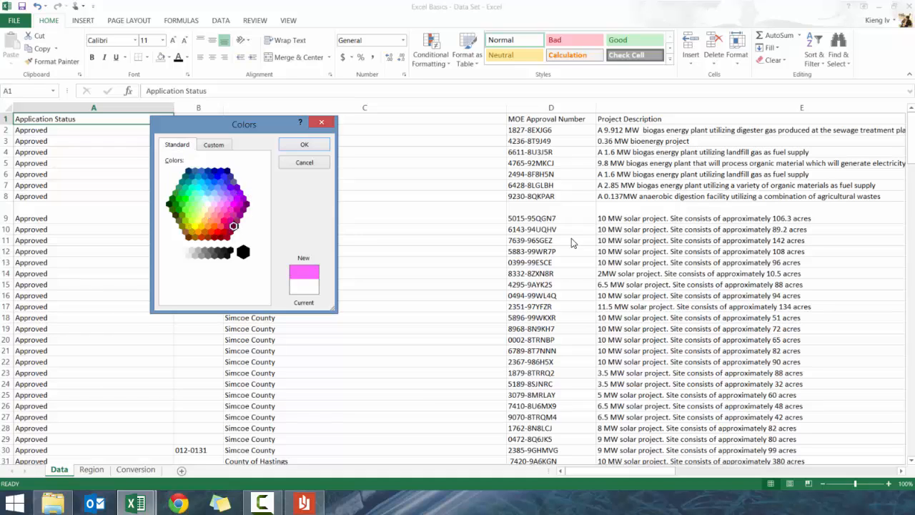
pyautogui.click(230, 229)
pyautogui.click(223, 220)
pyautogui.click(211, 200)
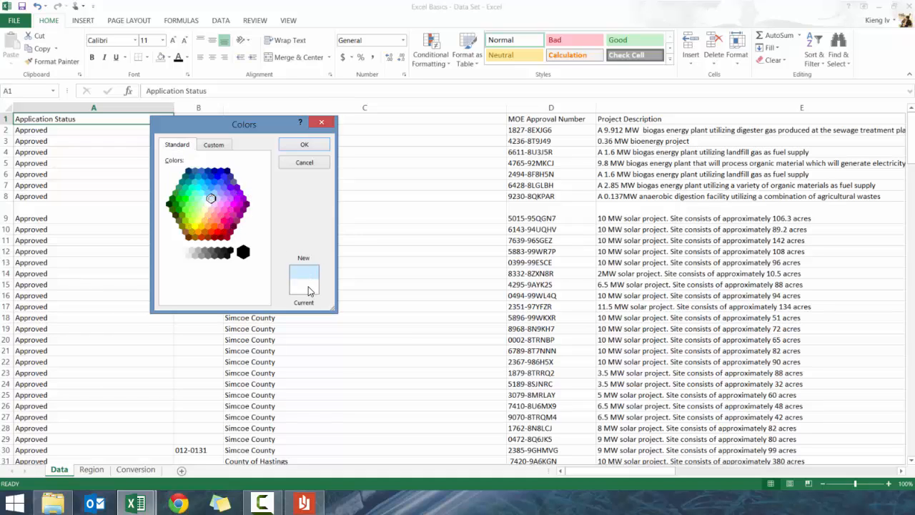
# Switch the custom fill colour between the HSL and RGB colour models, and cancel the colour selection.
pyautogui.click(212, 146)
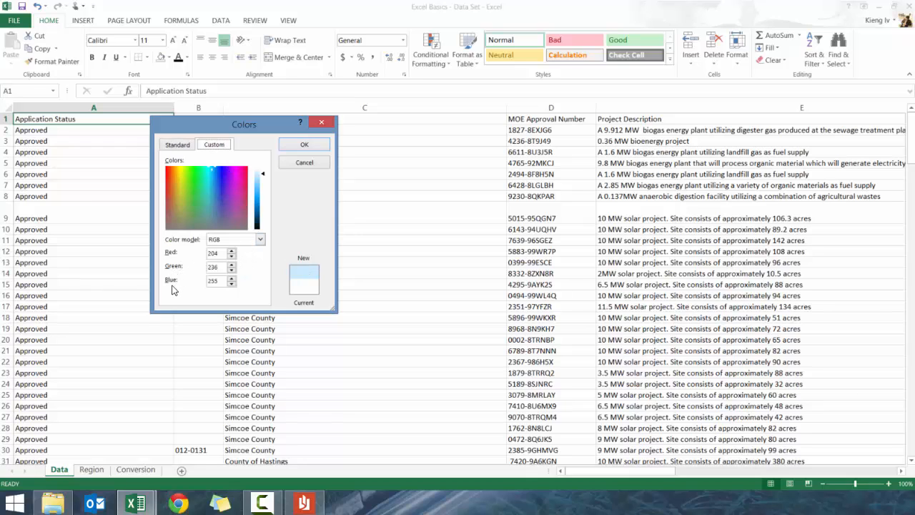
pyautogui.click(259, 240)
pyautogui.click(236, 257)
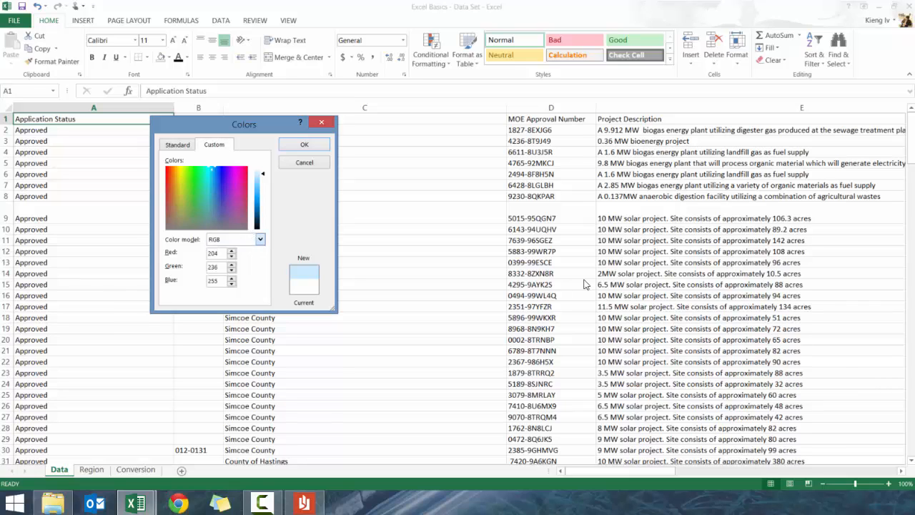
pyautogui.click(260, 240)
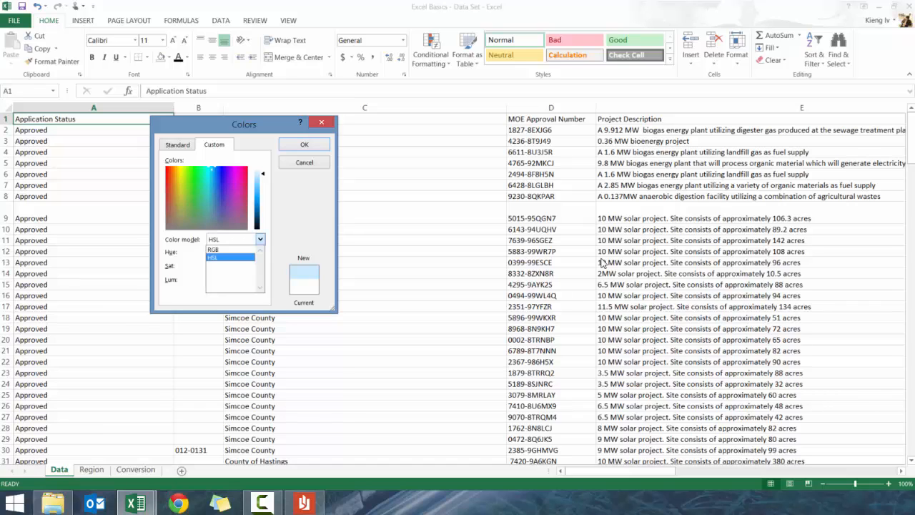
pyautogui.click(246, 249)
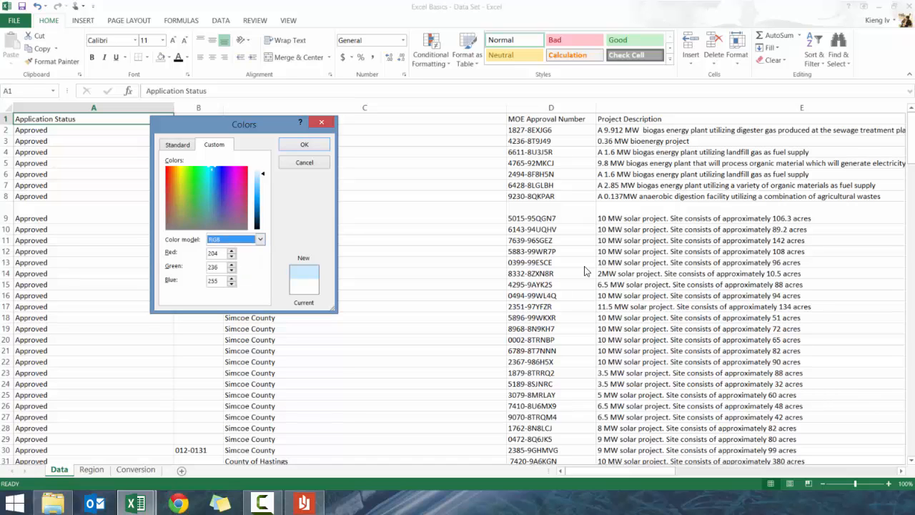
pyautogui.click(304, 162)
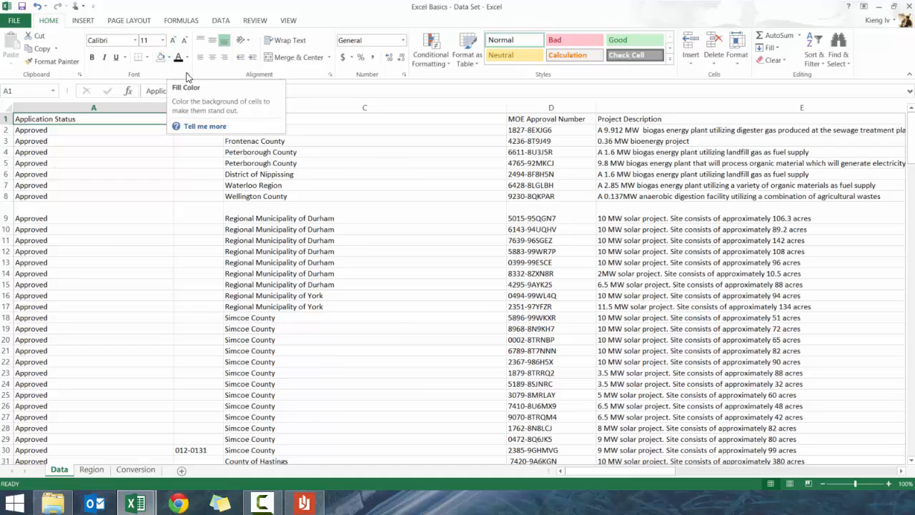
pyautogui.click(147, 59)
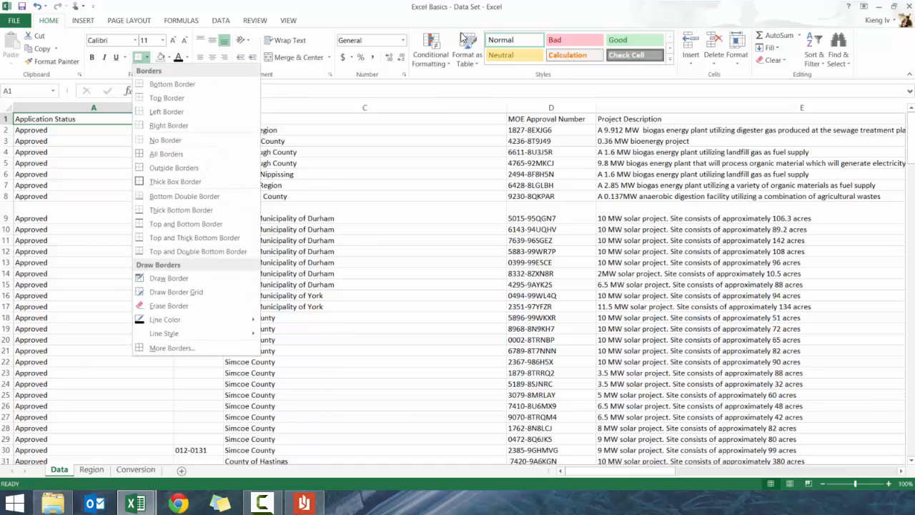
pyautogui.click(63, 138)
pyautogui.click(170, 149)
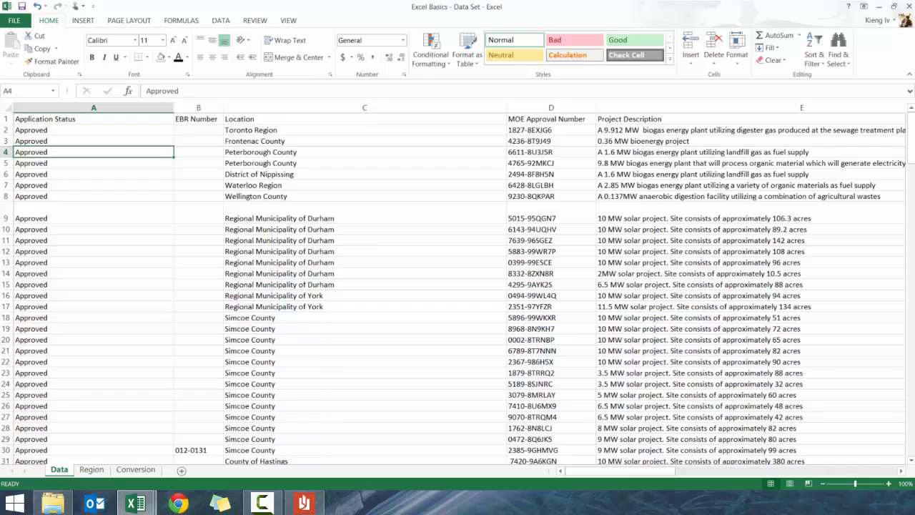
# Hide the gridlines on the Data sheet and select cell A1 with the home formatting commands showing.
pyautogui.click(288, 20)
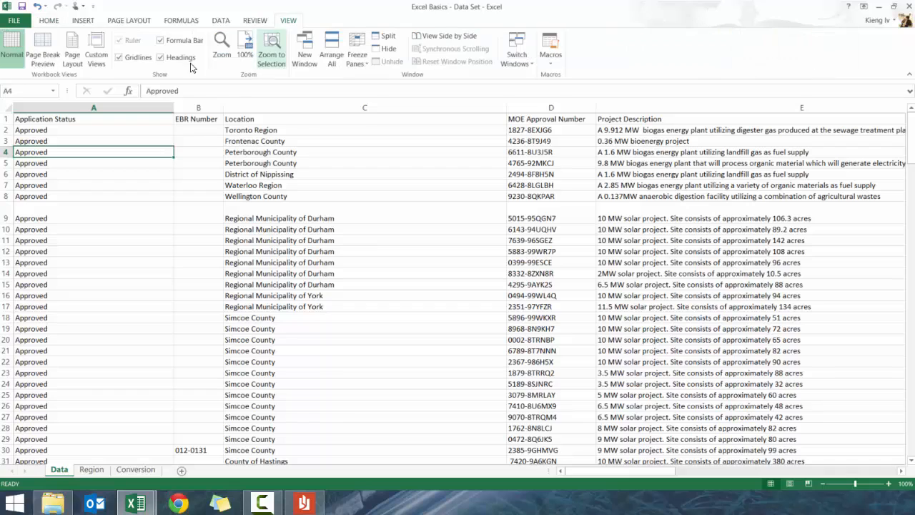
pyautogui.click(118, 57)
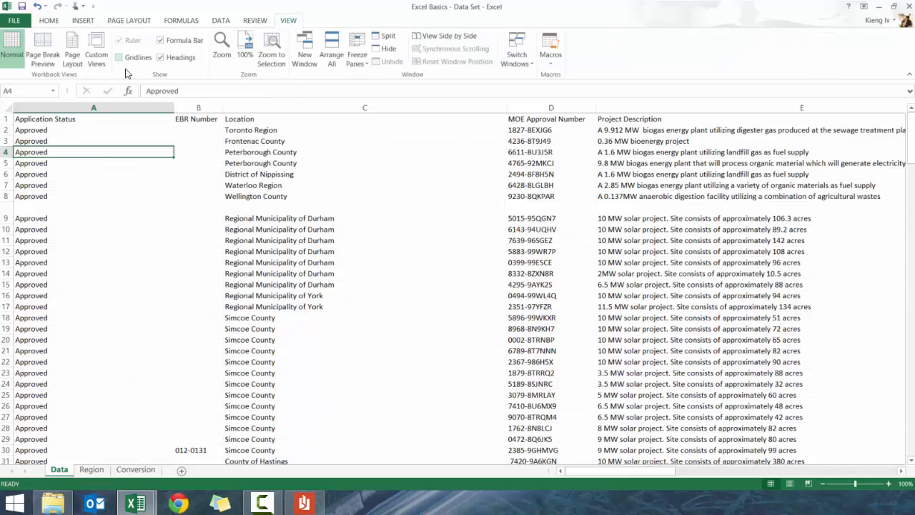
pyautogui.click(138, 121)
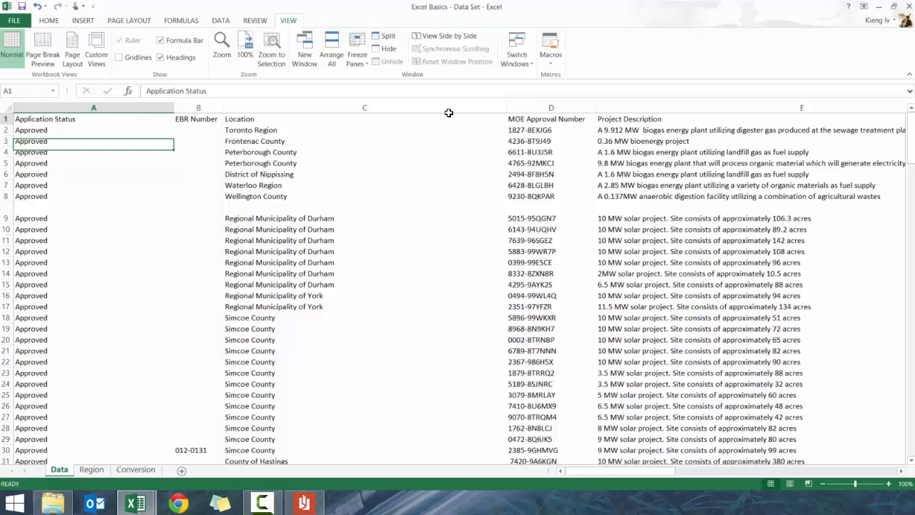
pyautogui.click(48, 21)
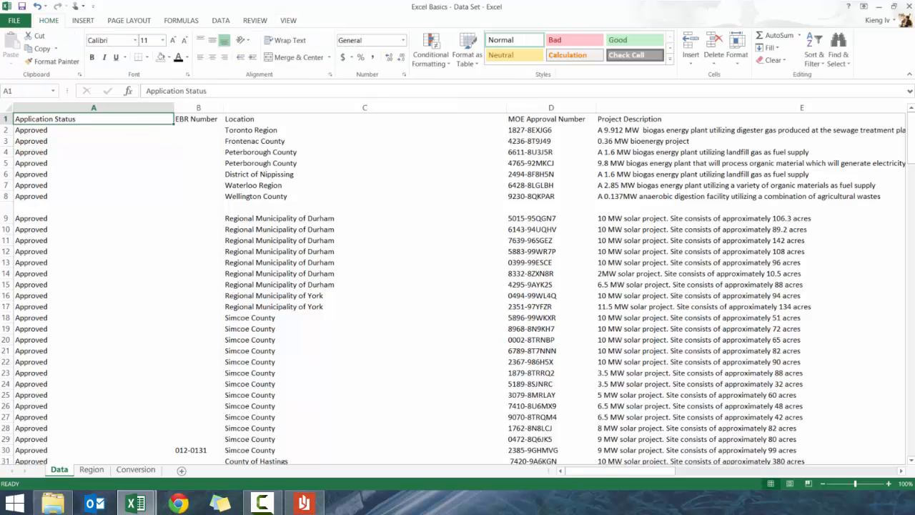
# Add a bottom border to the Application Status header cell.
pyautogui.click(167, 166)
pyautogui.click(158, 121)
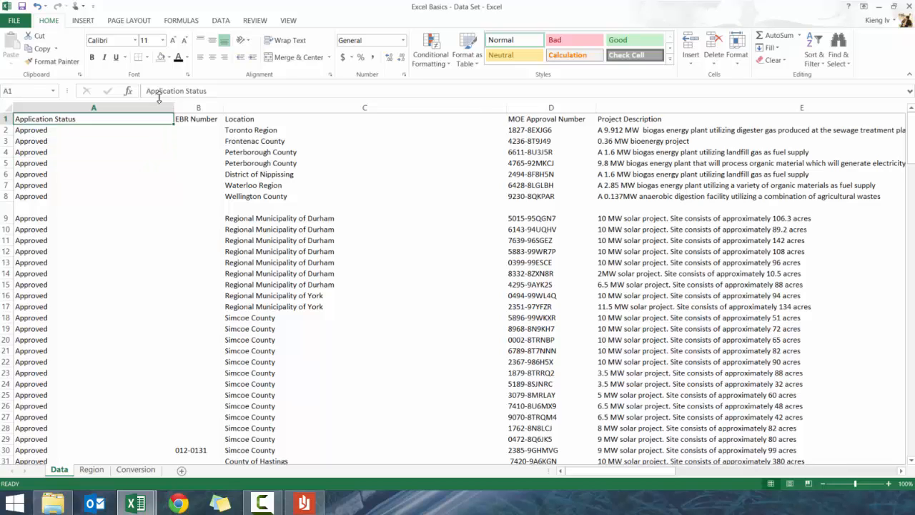
pyautogui.click(147, 57)
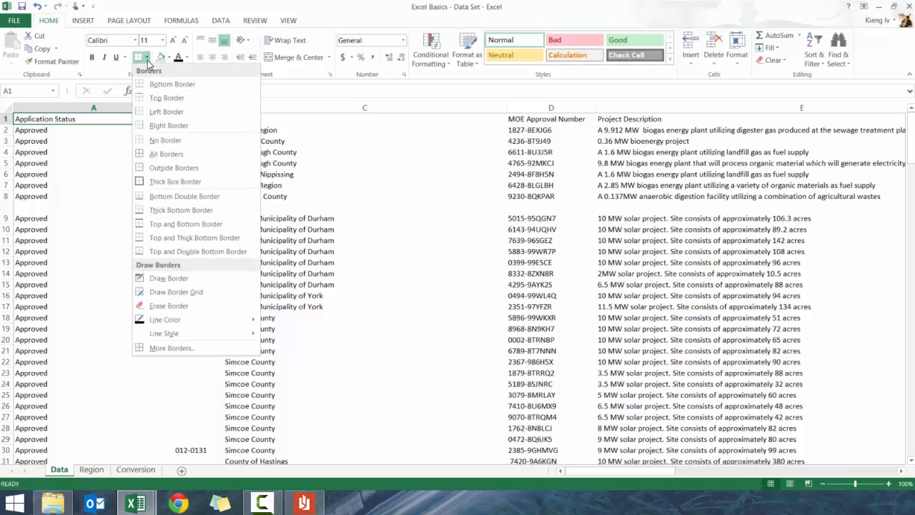
pyautogui.click(152, 85)
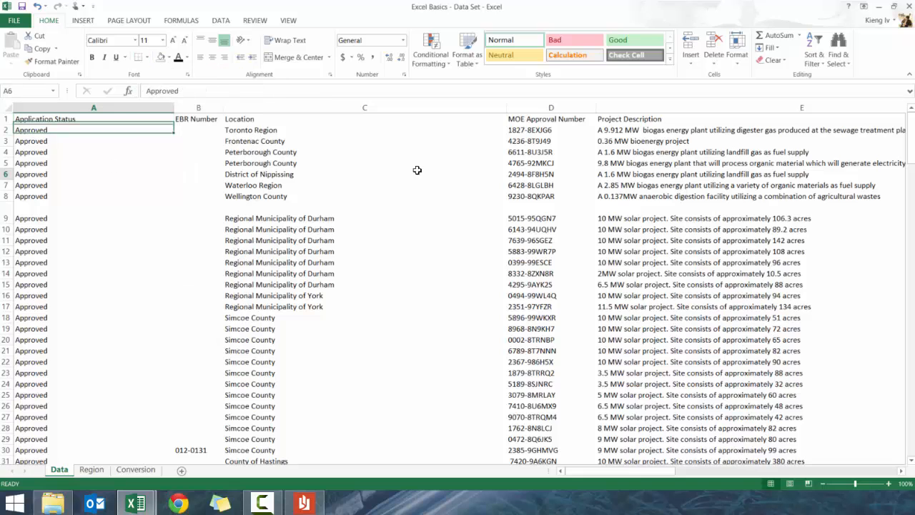
# Review the border options for cell A1 and inspect its applied border from the neighbouring EBR Number cells.
pyautogui.click(140, 120)
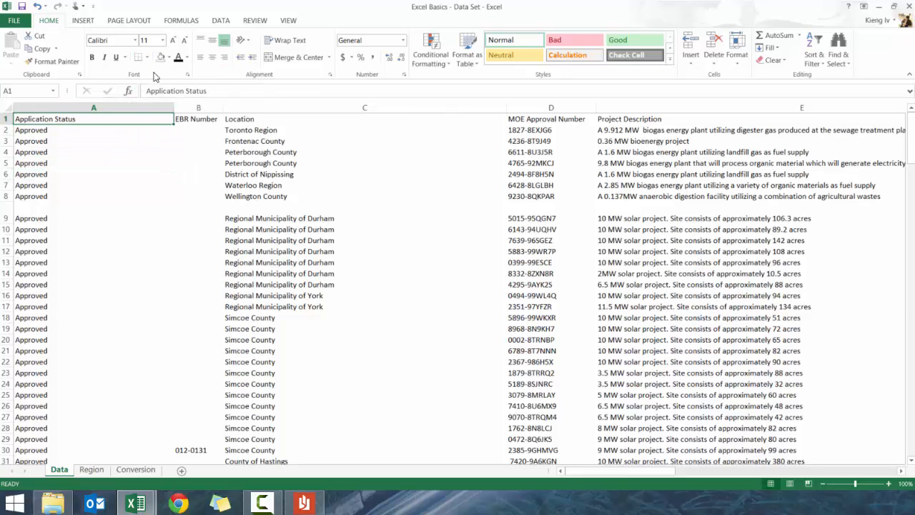
pyautogui.click(147, 57)
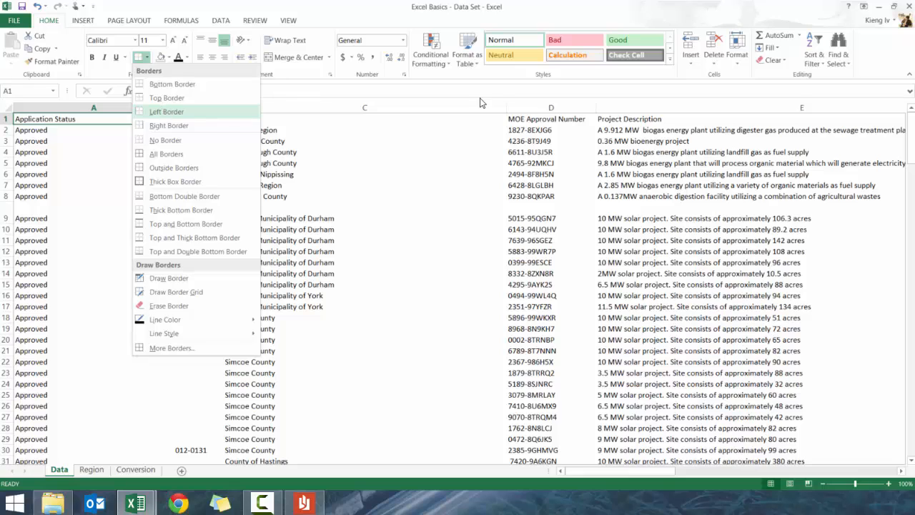
pyautogui.click(481, 100)
pyautogui.click(133, 142)
pyautogui.click(197, 119)
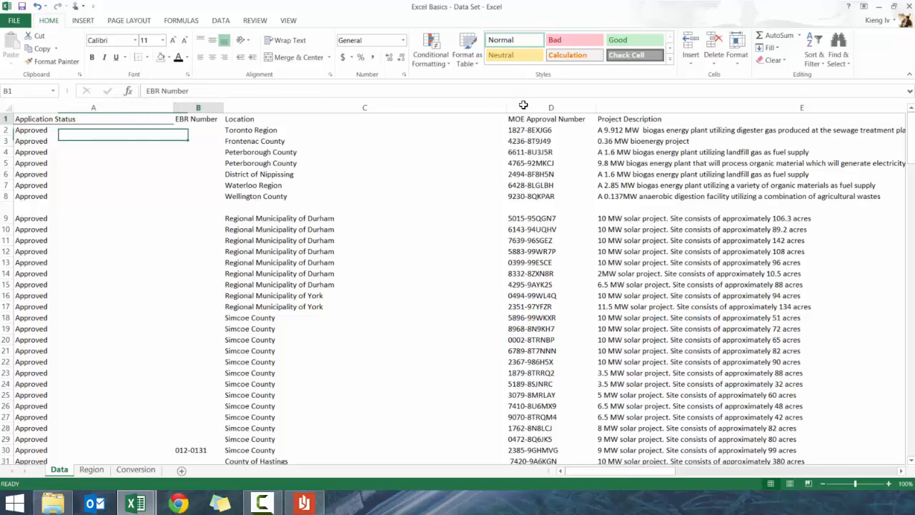
pyautogui.moveTo(194, 121); pyautogui.dragTo(196, 135)
pyautogui.click(197, 139)
pyautogui.click(197, 119)
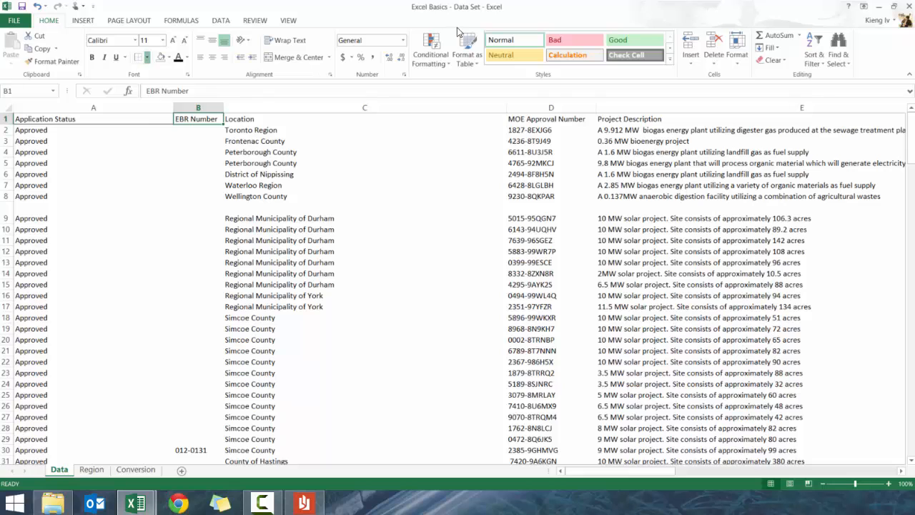
# Apply All Borders to the Application Status header cell.
pyautogui.press('Left')
pyautogui.click(147, 57)
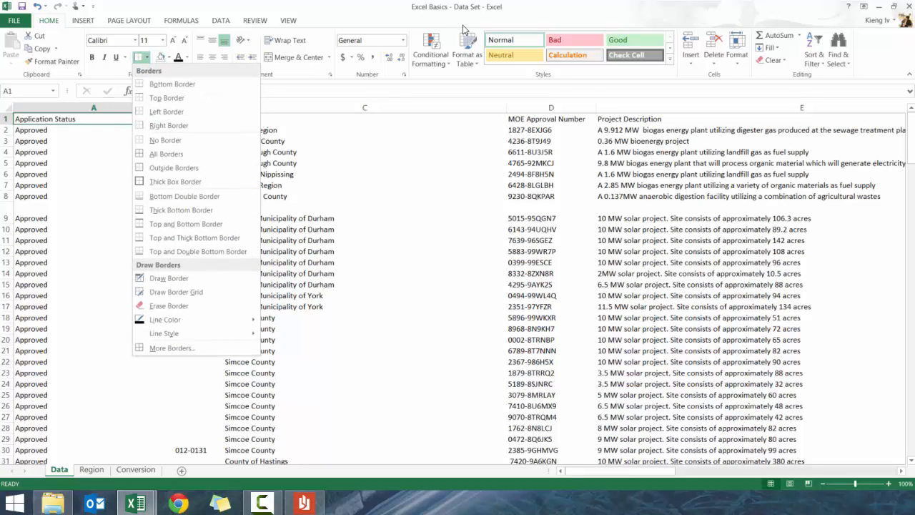
pyautogui.click(156, 159)
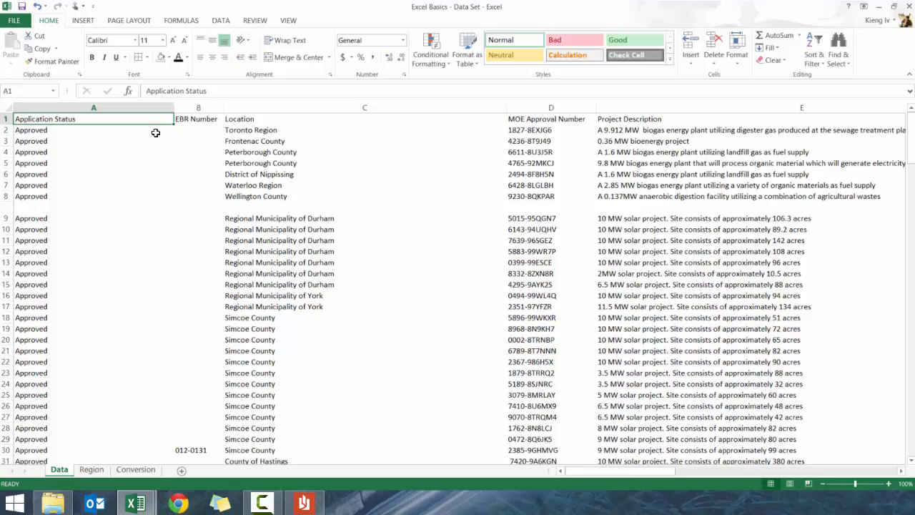
pyautogui.click(147, 57)
pyautogui.click(147, 57)
# Clear the borders on cells A1:B3 and outline the range with a box border.
pyautogui.moveTo(146, 119); pyautogui.dragTo(190, 141)
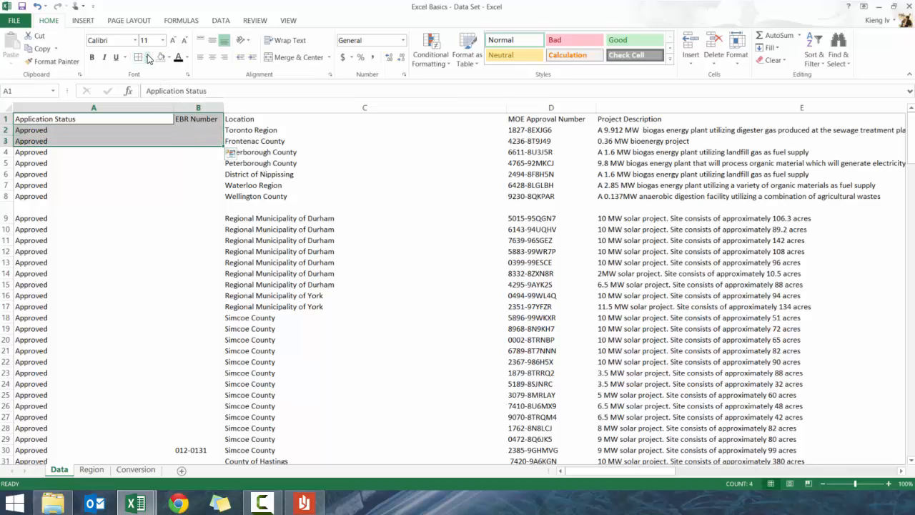
pyautogui.click(148, 57)
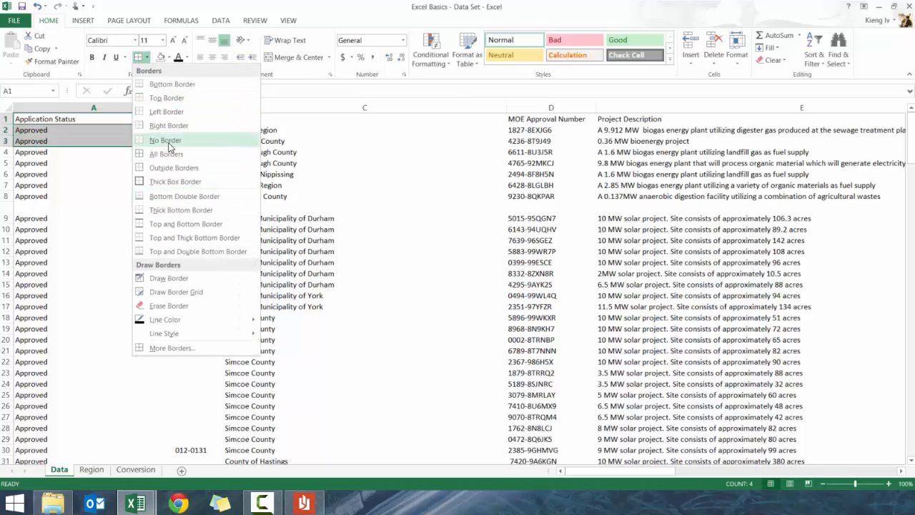
pyautogui.click(169, 143)
pyautogui.click(147, 57)
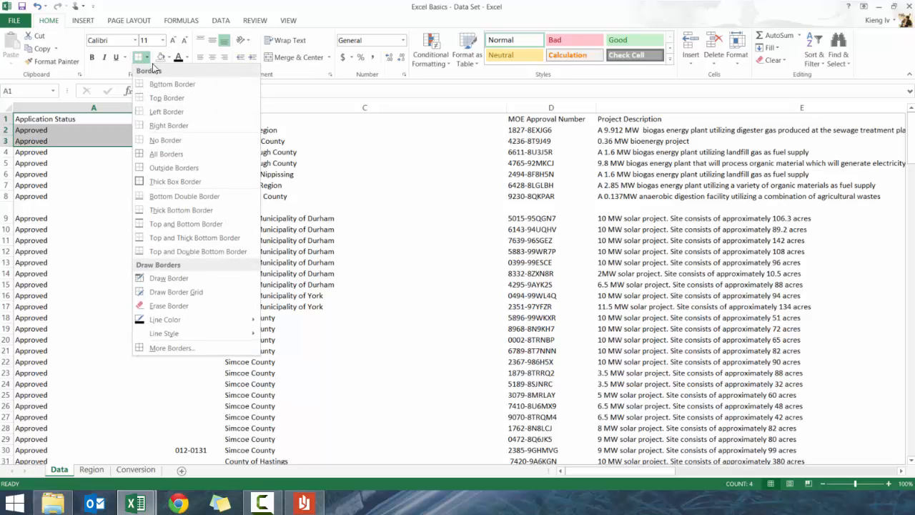
pyautogui.click(194, 180)
pyautogui.click(230, 185)
# Apply All Borders to every cell in the range A1:B3.
pyautogui.moveTo(213, 135); pyautogui.dragTo(75, 122)
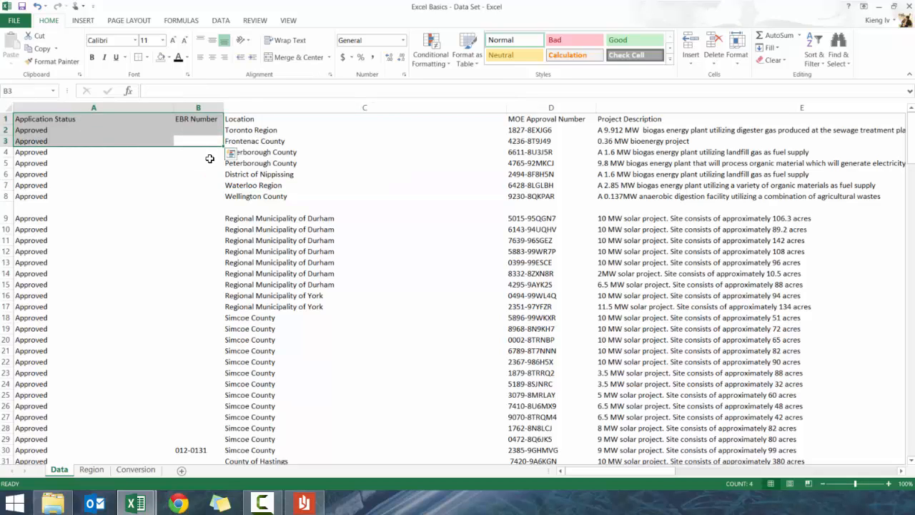
pyautogui.click(147, 57)
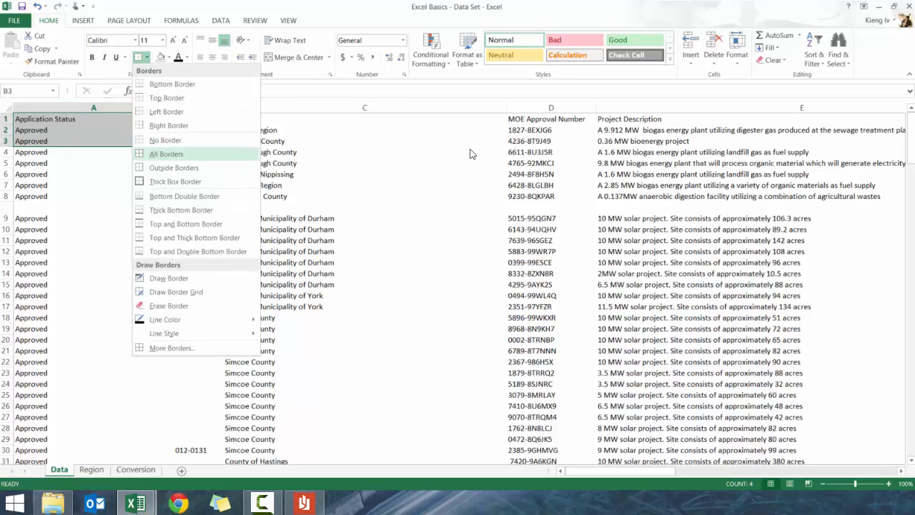
pyautogui.click(143, 151)
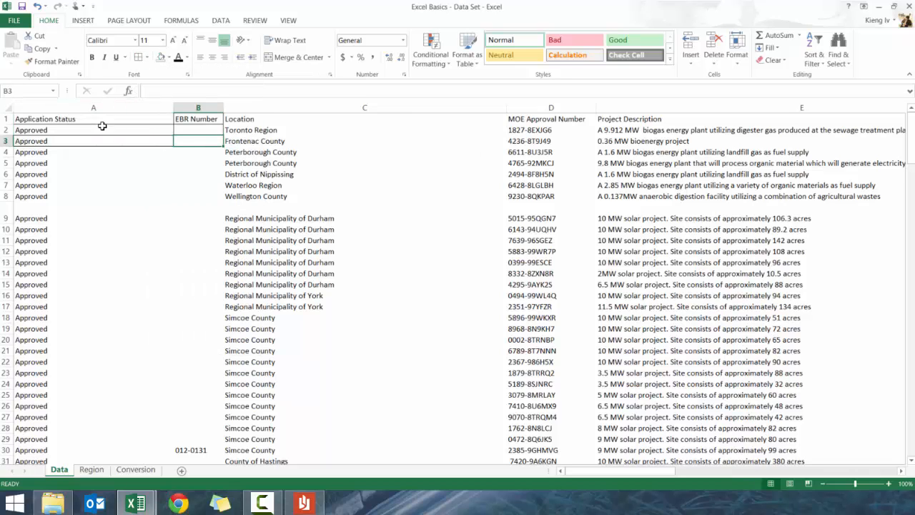
# Try applying All Borders to the Location header and the cell below it.
pyautogui.moveTo(266, 130); pyautogui.dragTo(266, 120)
pyautogui.click(138, 58)
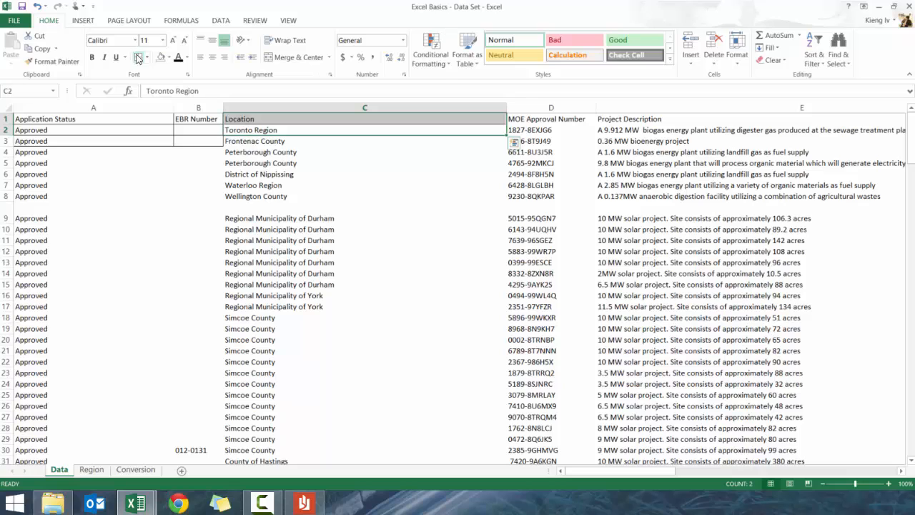
pyautogui.click(239, 118)
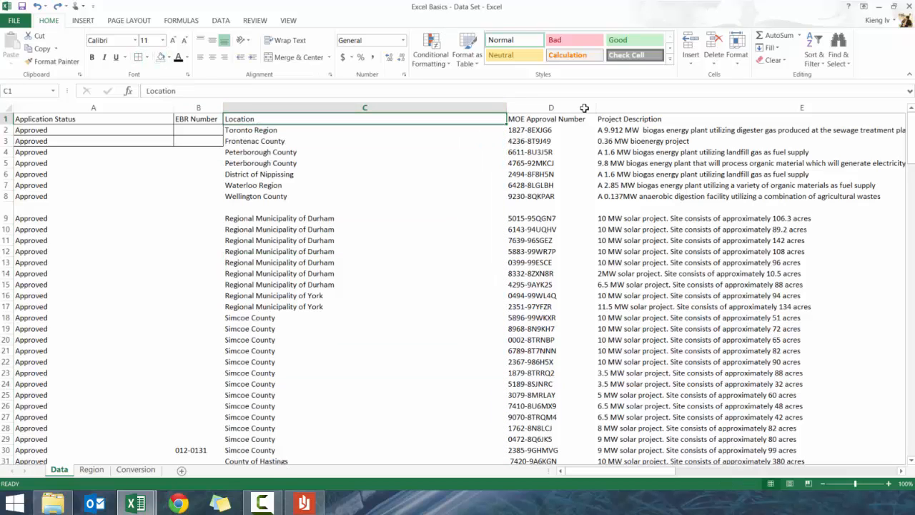
pyautogui.click(146, 57)
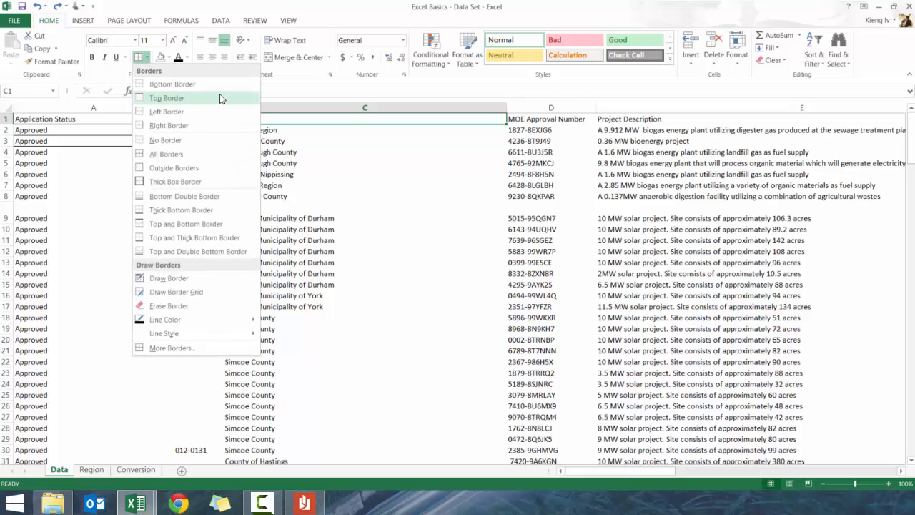
# Remove all borders from cells A1:B3 with the No Border option.
pyautogui.click(48, 143)
pyautogui.moveTo(63, 137); pyautogui.dragTo(194, 104)
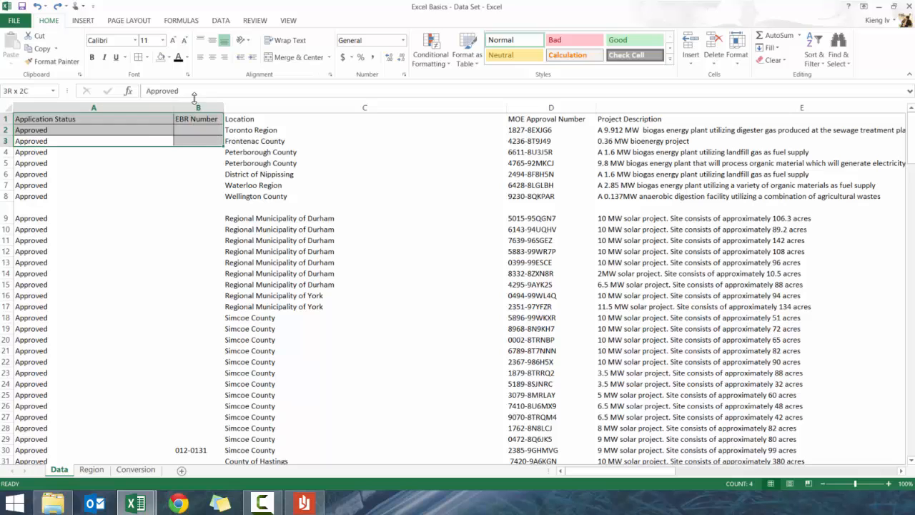
pyautogui.click(147, 57)
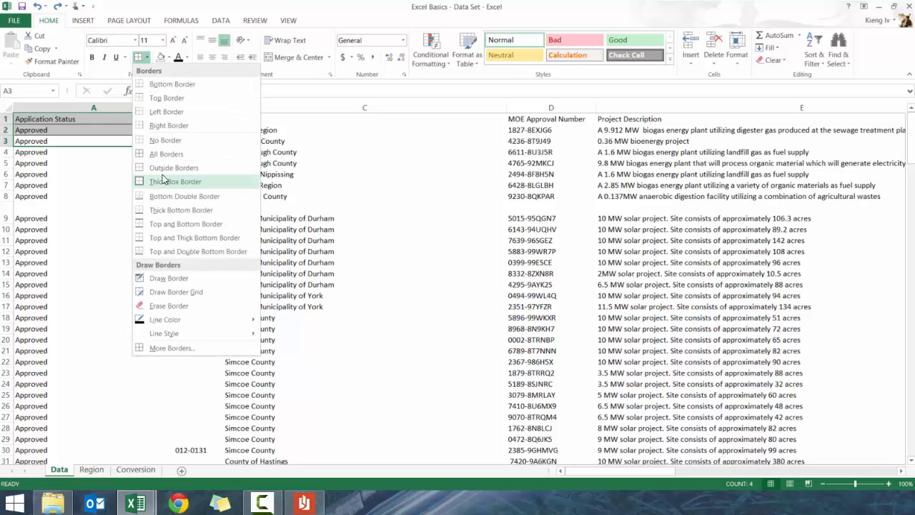
pyautogui.click(166, 138)
pyautogui.click(122, 130)
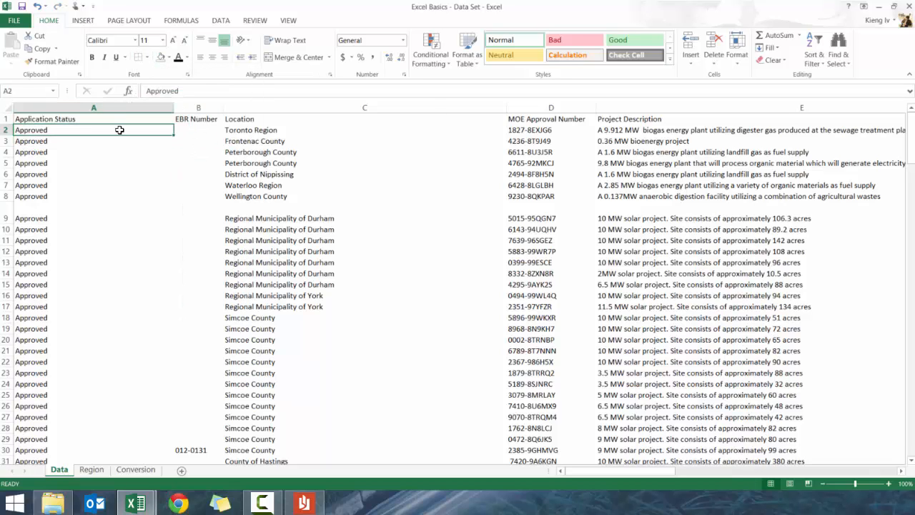
# Select cells A2:A5 and choose a thin dash-dot line style for drawing borders.
pyautogui.click(114, 117)
pyautogui.click(147, 57)
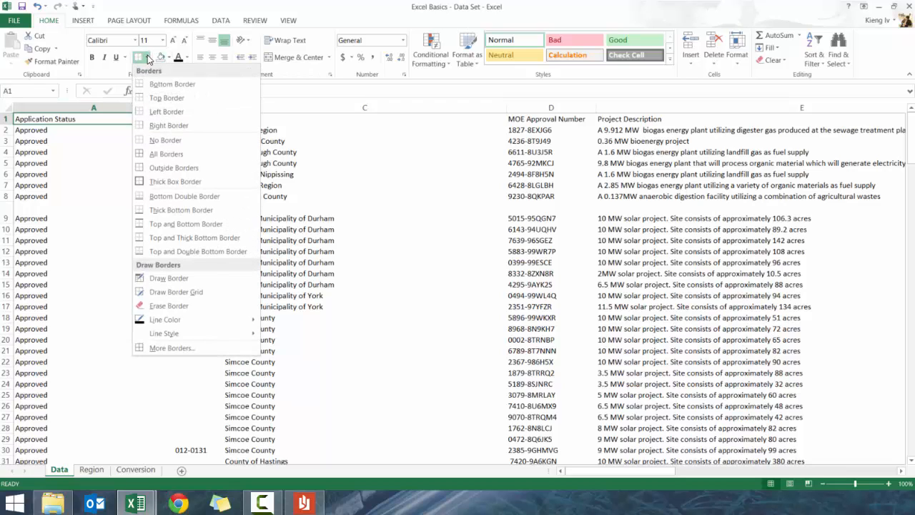
pyautogui.moveTo(173, 326)
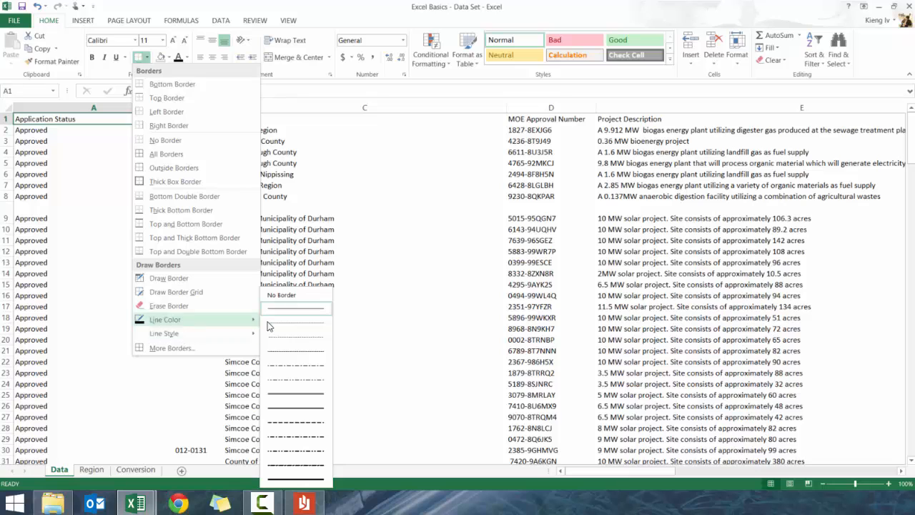
pyautogui.click(87, 145)
pyautogui.moveTo(87, 146); pyautogui.dragTo(90, 164)
pyautogui.click(147, 57)
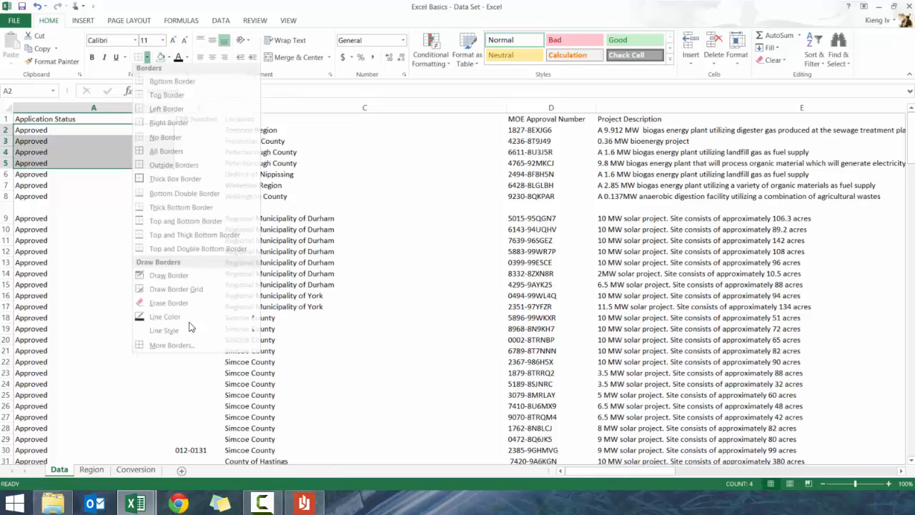
pyautogui.moveTo(188, 339)
pyautogui.click(303, 382)
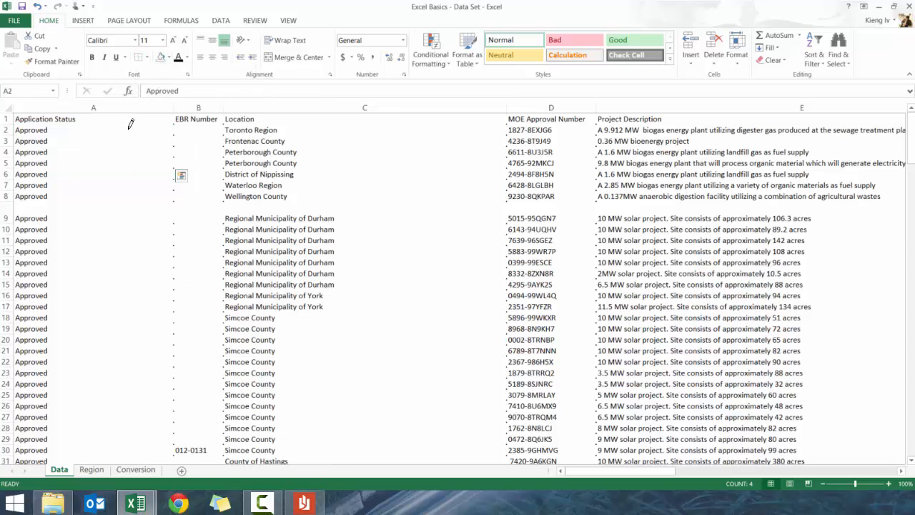
# Draw a dash-dot border around cells A2:A6 and leave border drawing mode.
pyautogui.moveTo(156, 150); pyautogui.dragTo(176, 171)
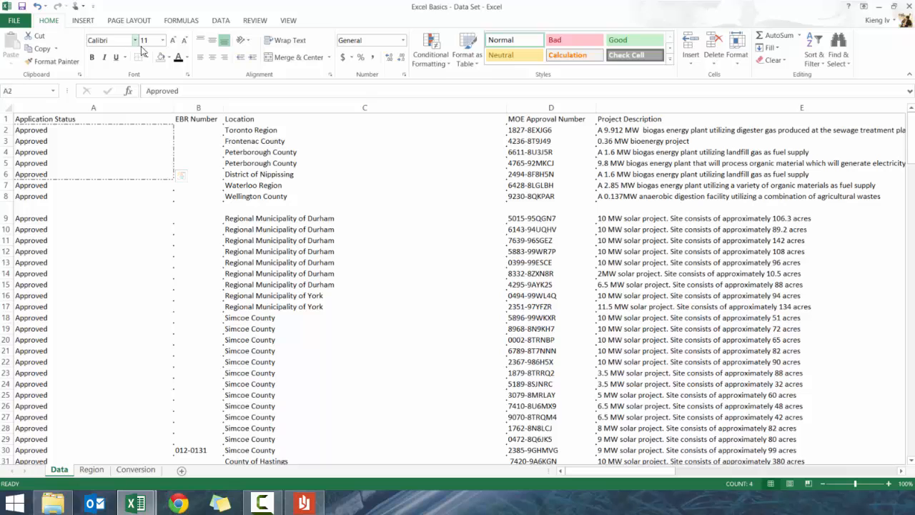
pyautogui.click(148, 58)
pyautogui.press('Escape')
pyautogui.press('Escape')
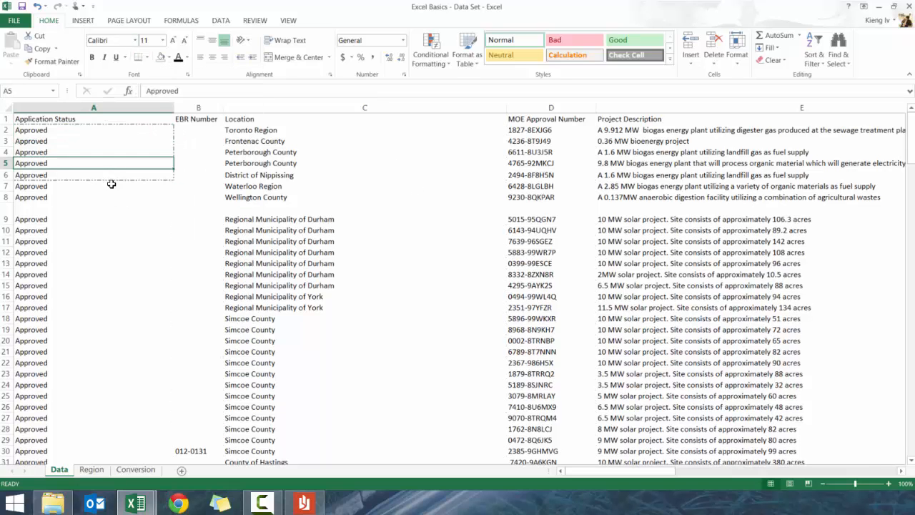
pyautogui.click(136, 182)
# Undo the dash-dot border drawn around the Approved cells in column A.
pyautogui.hotkey('ctrl', 'z')
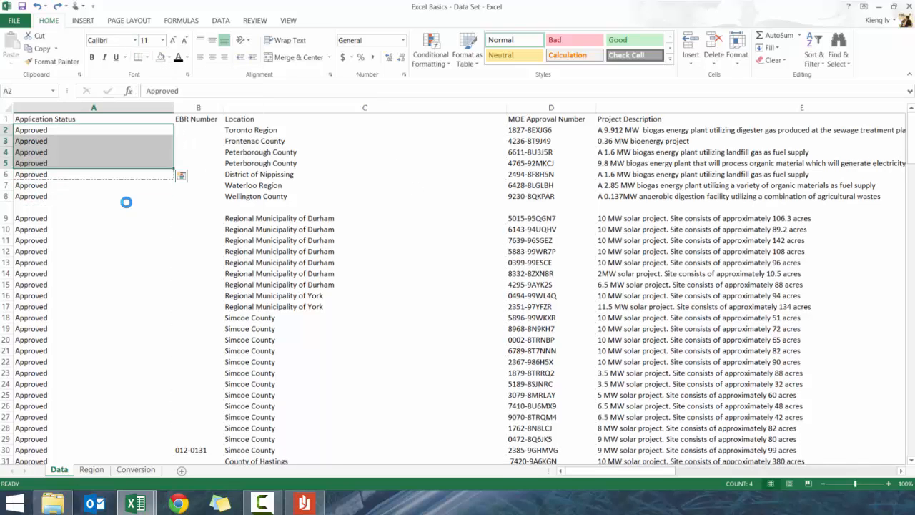
pyautogui.click(138, 57)
pyautogui.click(147, 57)
pyautogui.click(107, 196)
pyautogui.hotkey('ctrl', 'z')
# Set the border line style to thin solid and give cells A2:A5 a thick bottom border.
pyautogui.click(148, 57)
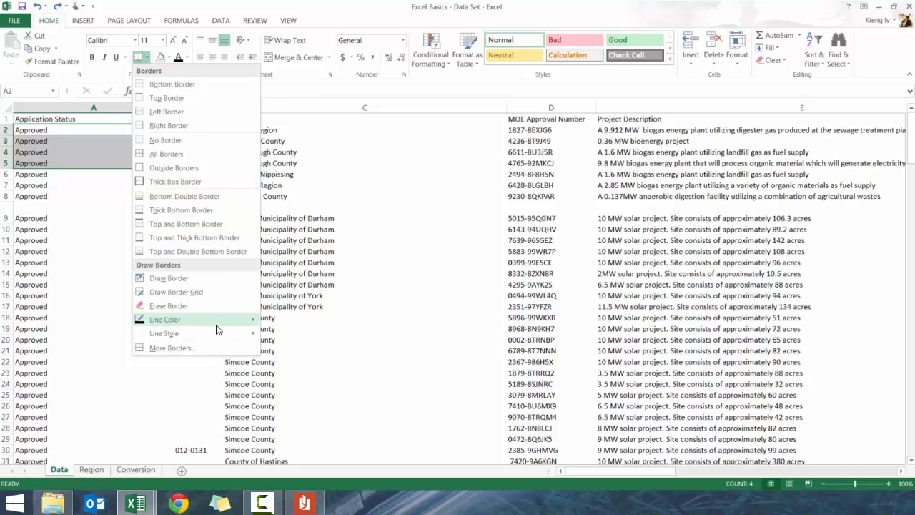
pyautogui.moveTo(228, 336)
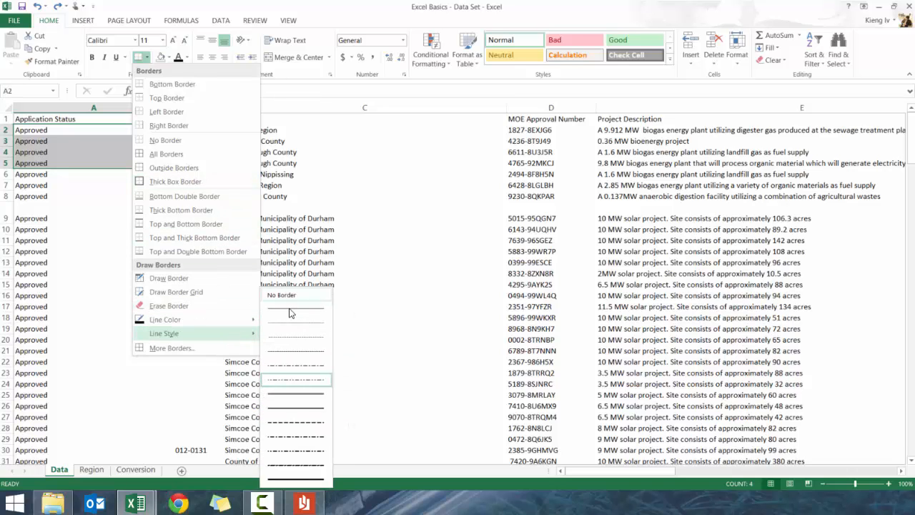
pyautogui.click(293, 309)
pyautogui.click(150, 59)
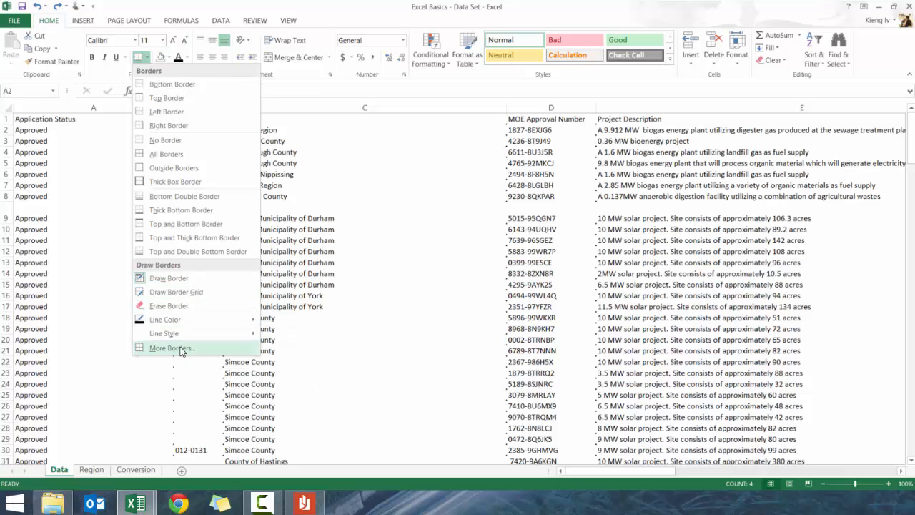
pyautogui.click(46, 195)
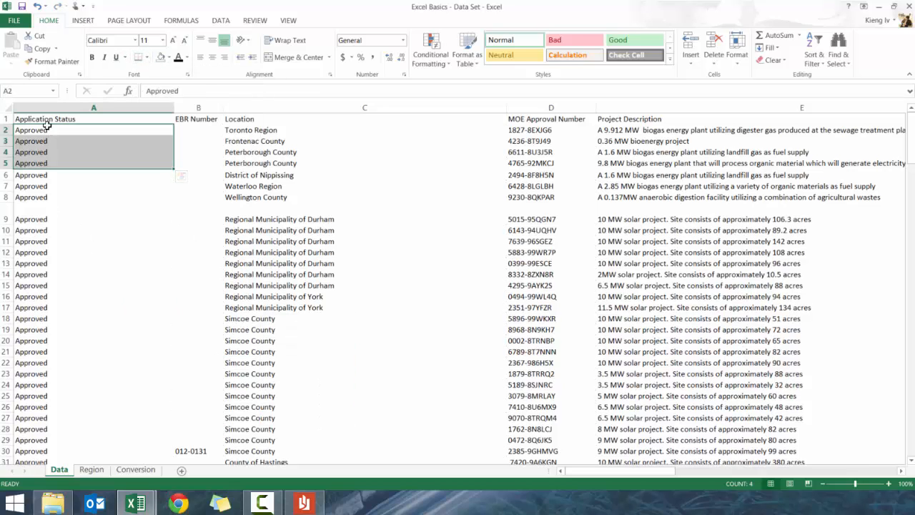
# Add a thick bottom border to the Application Status header cell.
pyautogui.click(48, 120)
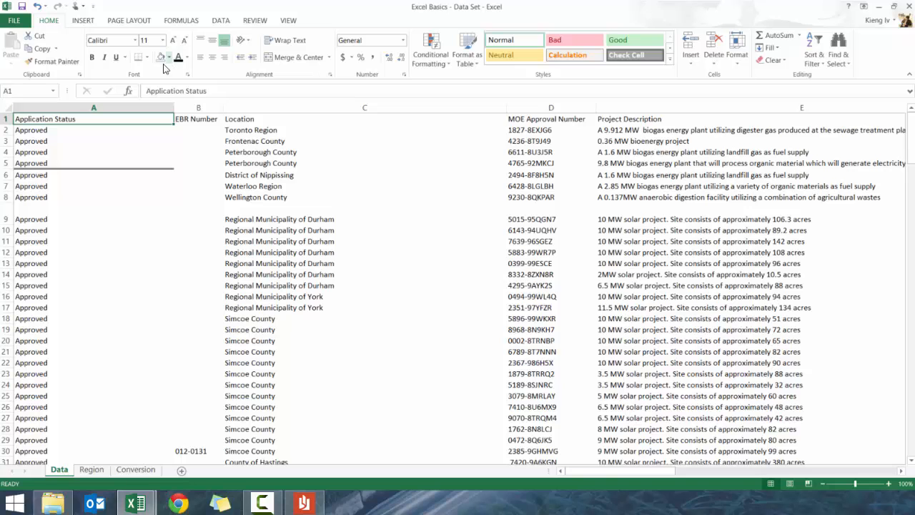
pyautogui.click(139, 58)
pyautogui.click(147, 57)
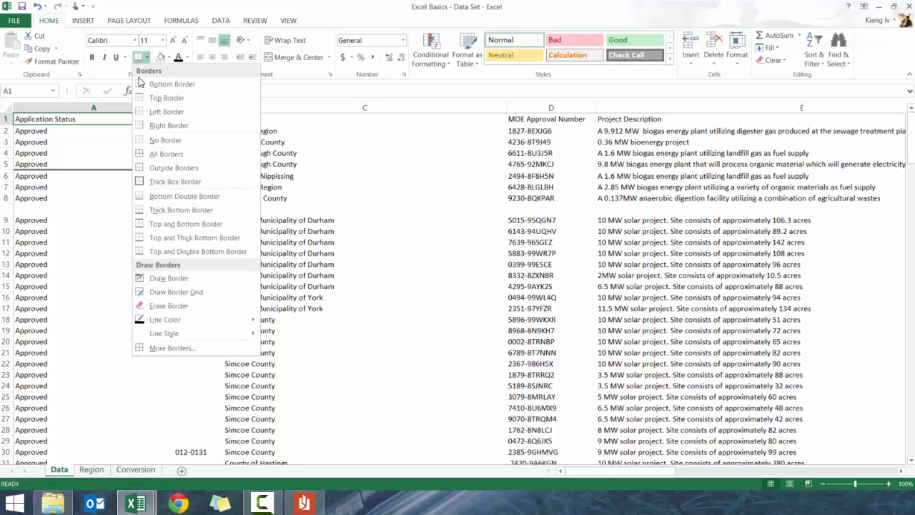
pyautogui.click(84, 126)
# Apply all borders to the whole data range A1:L185, and return to the Application Status header cell.
pyautogui.moveTo(84, 118); pyautogui.dragTo(110, 388)
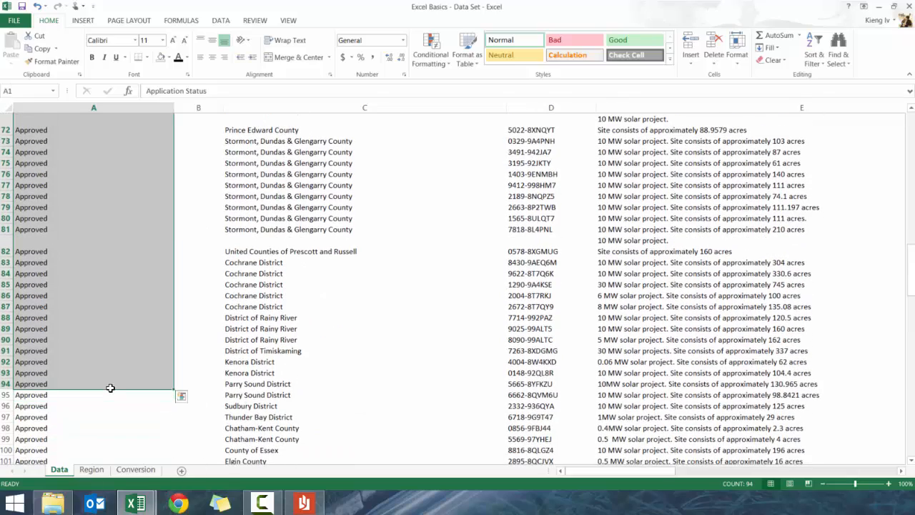
pyautogui.hotkey('ctrl', 'shift', 'Right')
pyautogui.hotkey('ctrl', 'shift', 'Down')
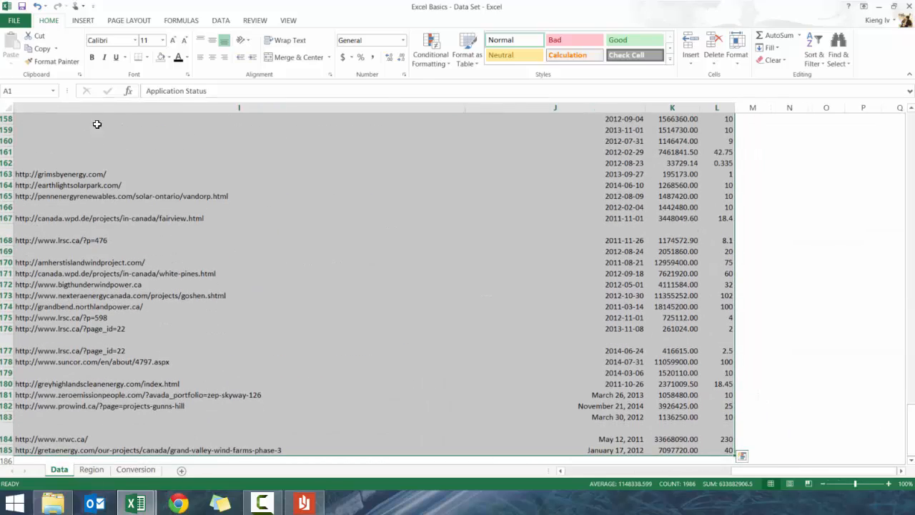
pyautogui.click(145, 57)
pyautogui.click(158, 154)
pyautogui.hotkey('ctrl', 'BackSpace')
pyautogui.click(67, 118)
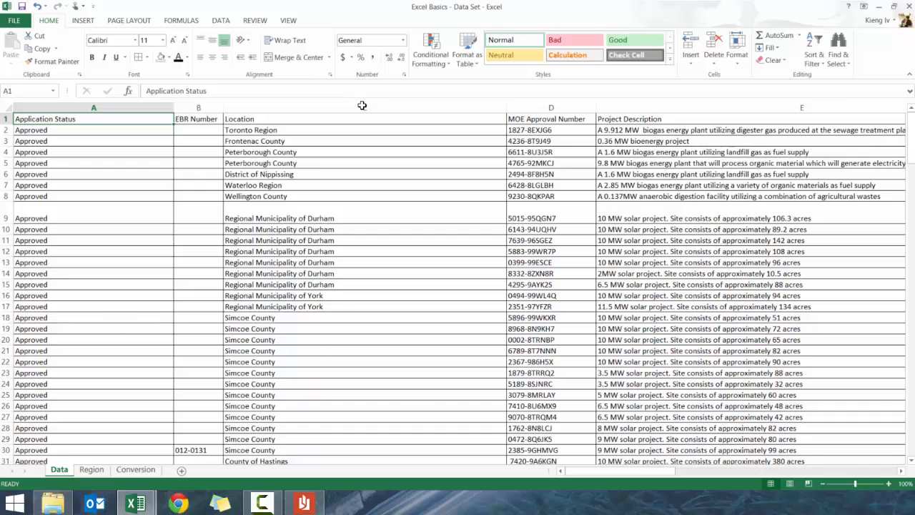
# Move between the first and last columns of the header row, and select the full data range from A1.
pyautogui.hotkey('ctrl', 'shift', 'Right')
pyautogui.hotkey('ctrl', 'Right')
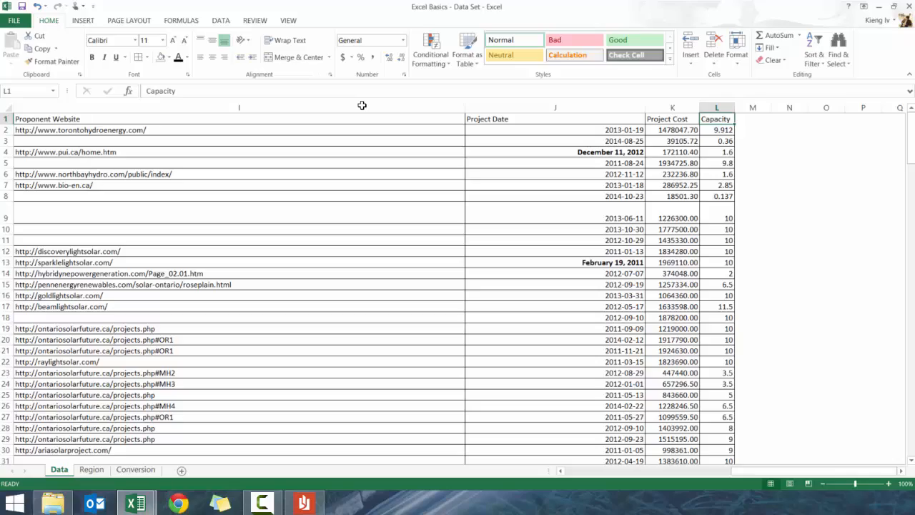
pyautogui.hotkey('ctrl', 'Left')
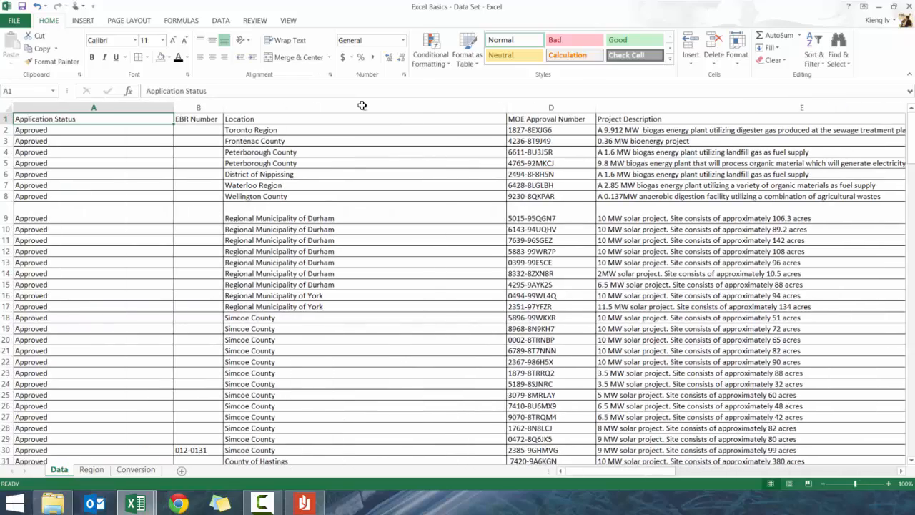
pyautogui.hotkey('ctrl', 'Right')
pyautogui.hotkey('ctrl', 'Left')
pyautogui.hotkey('ctrl', 'shift', 'Right')
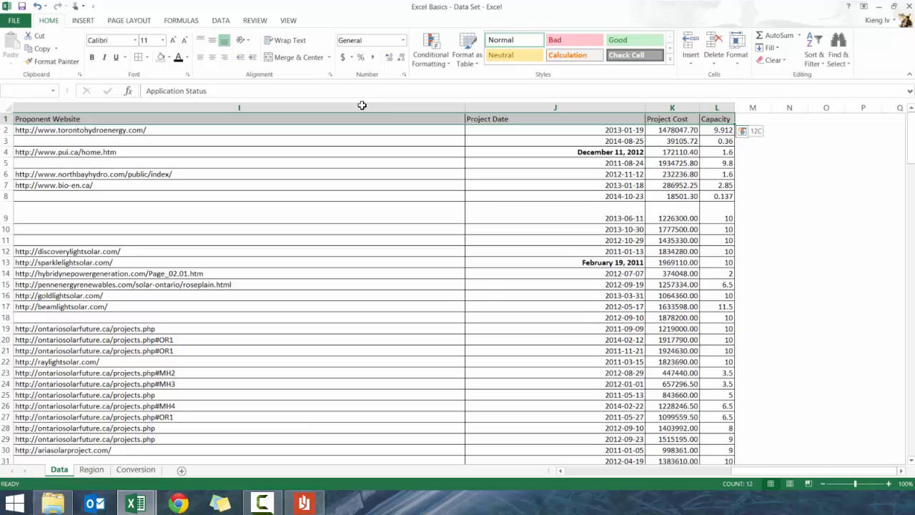
pyautogui.hotkey('ctrl', 'shift', 'Down')
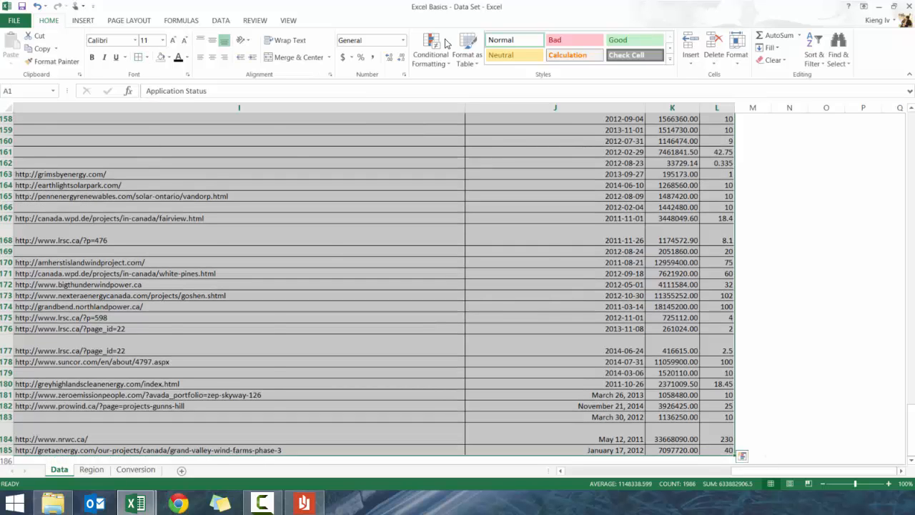
pyautogui.hotkey('ctrl', 'BackSpace')
# View the freeze panes options for the Data sheet.
pyautogui.click(293, 23)
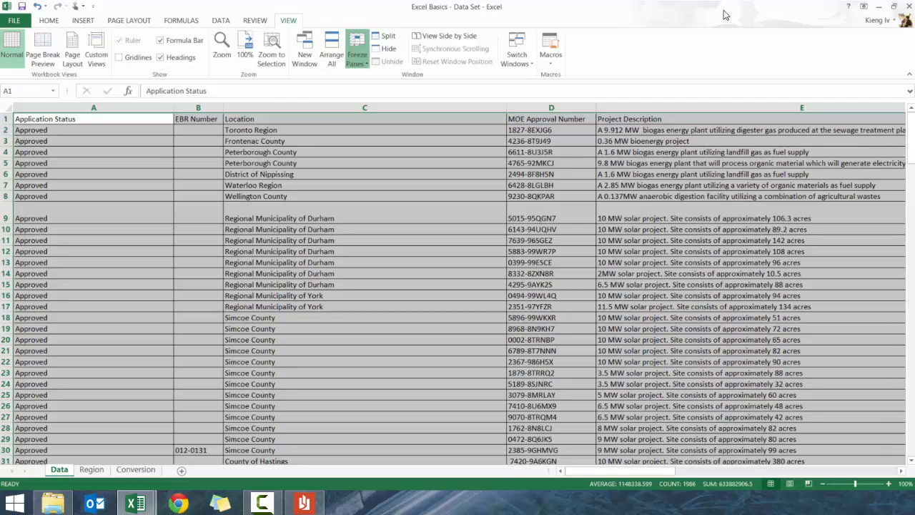
pyautogui.click(353, 54)
pyautogui.click(340, 129)
# Give the Application Status header cell a dark blue fill with white, bold text.
pyautogui.click(115, 120)
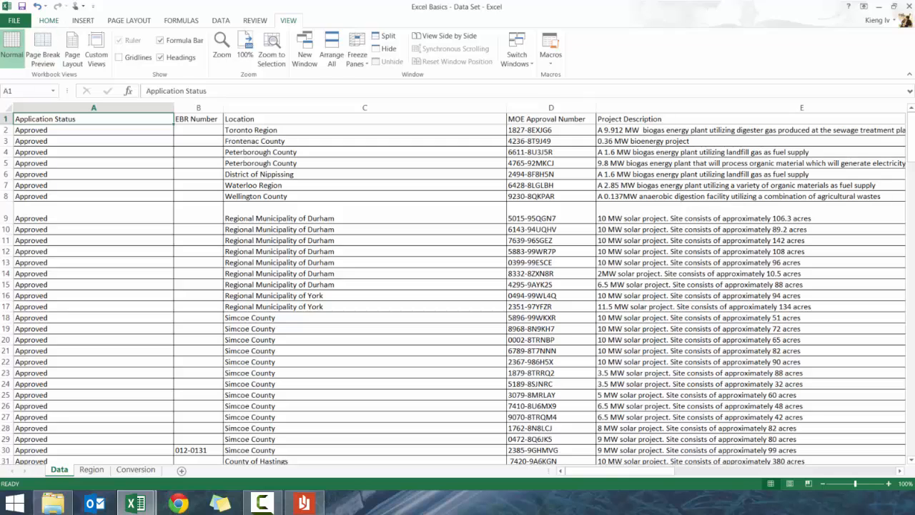
pyautogui.click(49, 20)
pyautogui.click(169, 58)
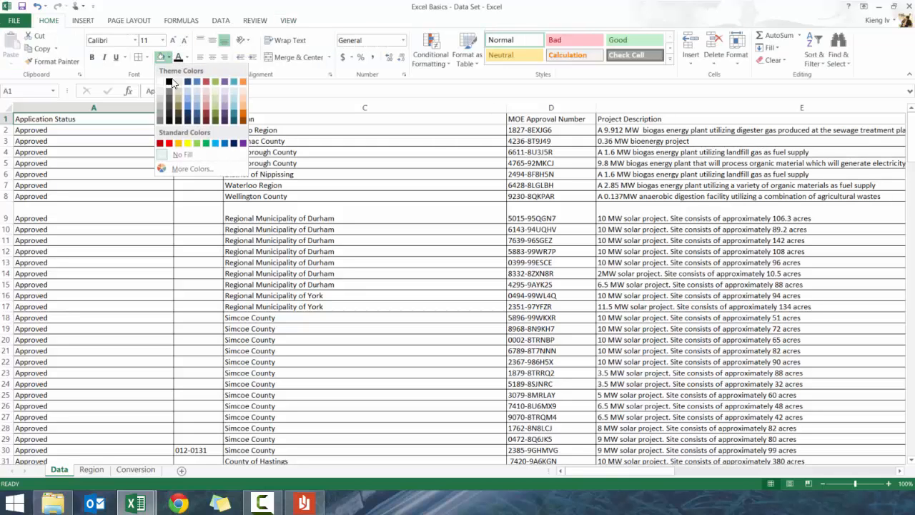
pyautogui.click(233, 143)
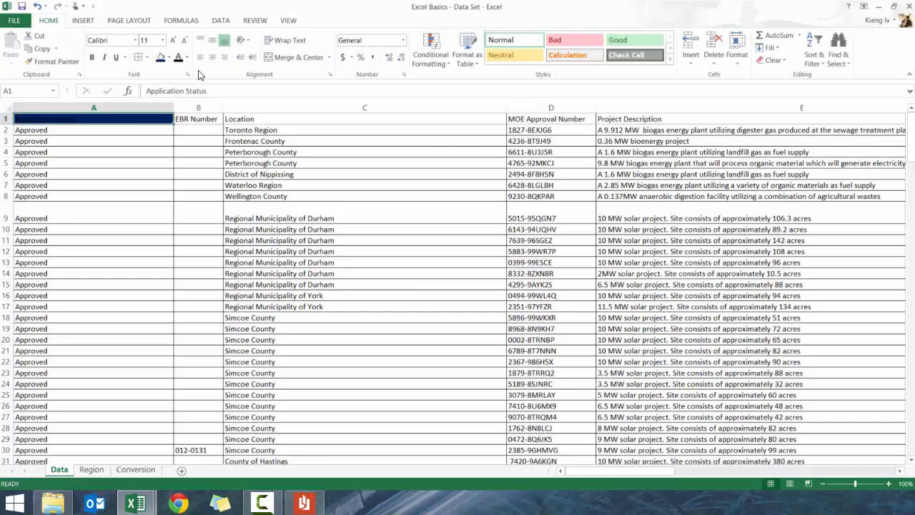
pyautogui.click(187, 57)
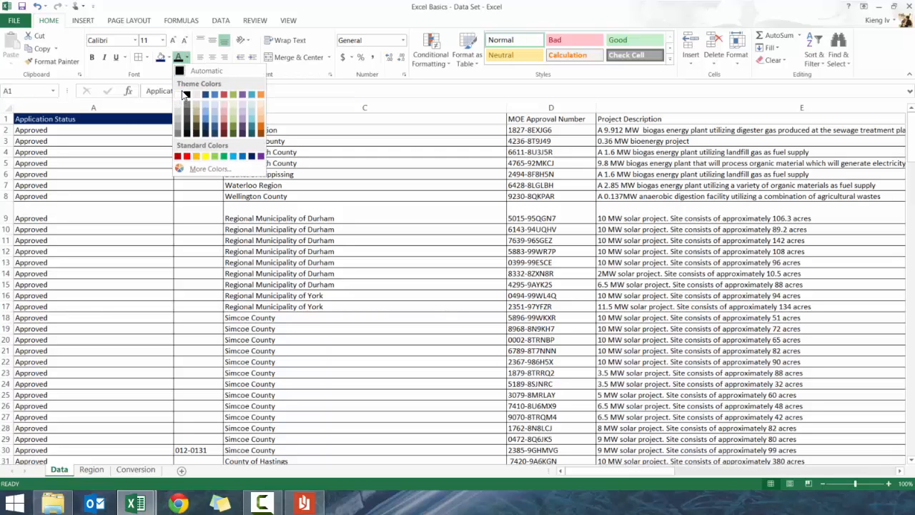
pyautogui.click(186, 94)
pyautogui.click(91, 57)
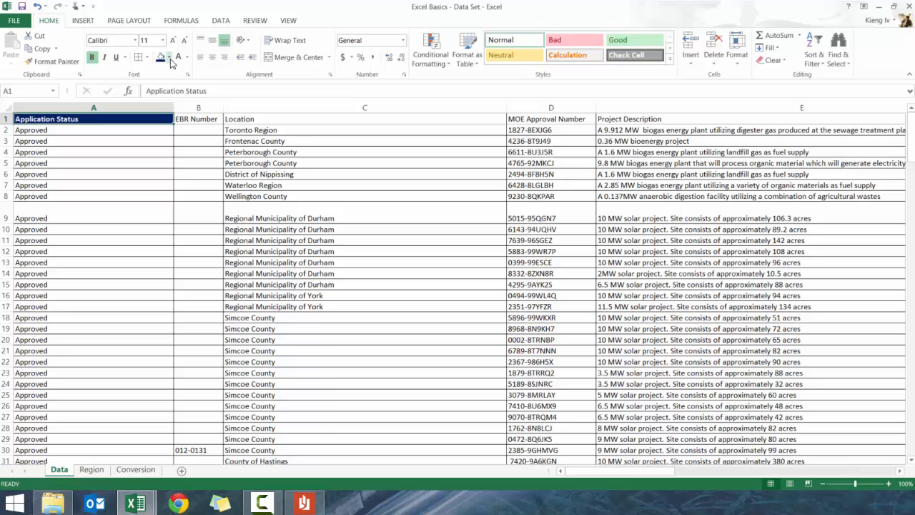
# Apply strikethrough to the Application Status header text through the font settings.
pyautogui.click(187, 74)
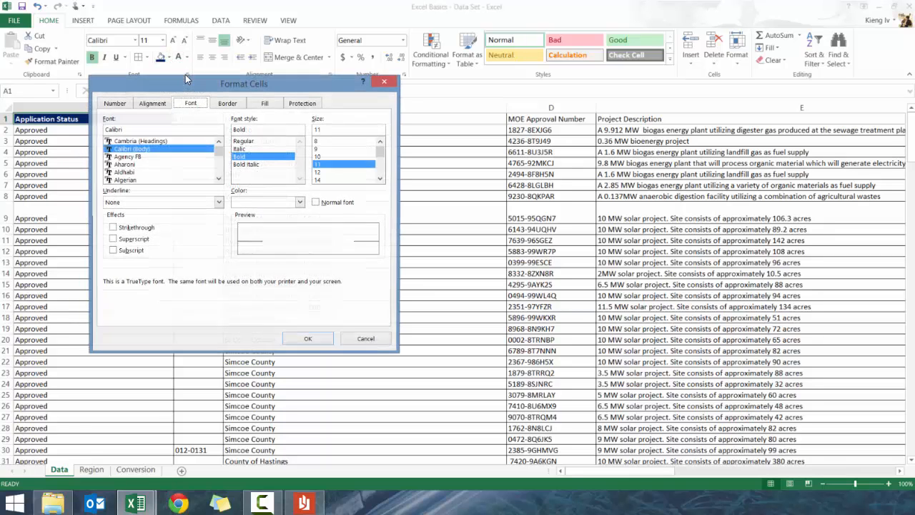
pyautogui.click(385, 82)
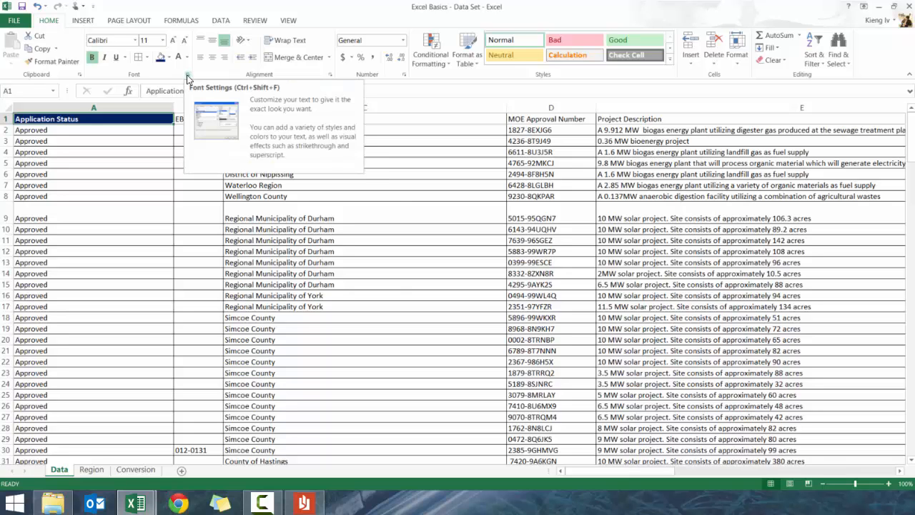
pyautogui.click(187, 76)
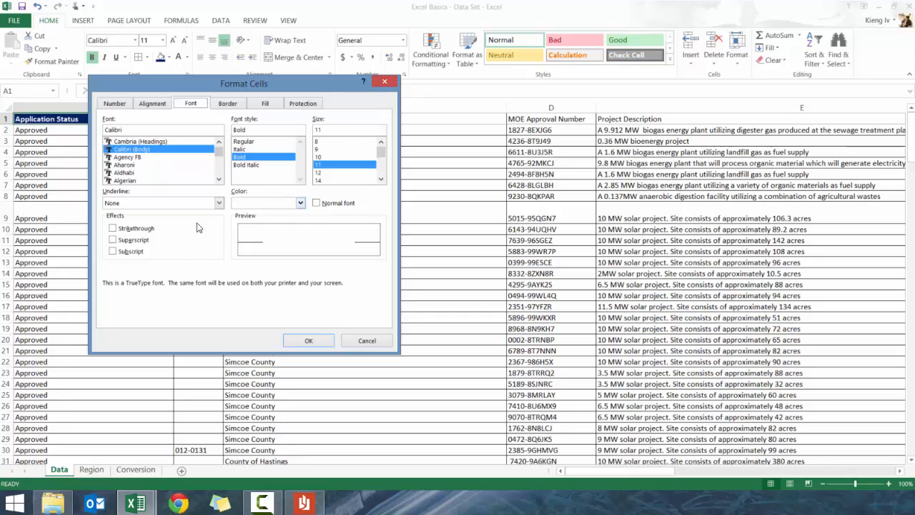
pyautogui.click(120, 231)
pyautogui.click(120, 231)
pyautogui.click(156, 230)
pyautogui.click(309, 340)
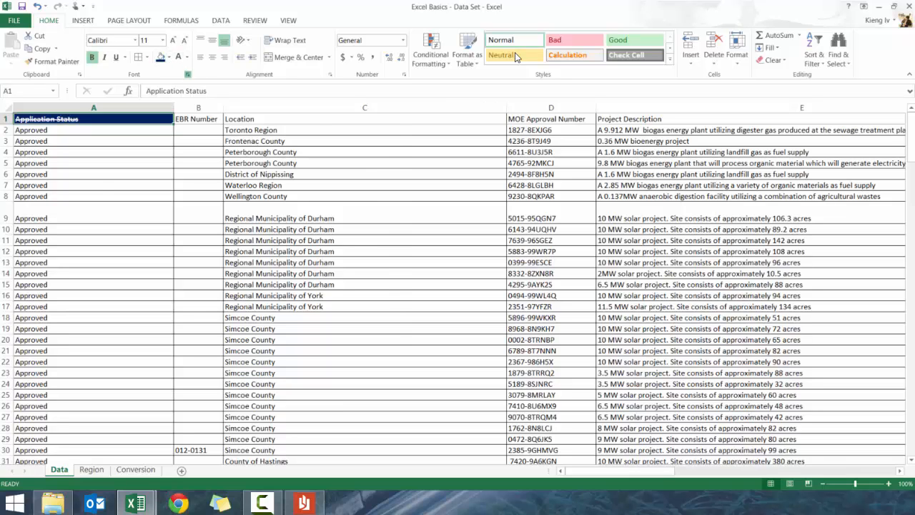
# Look through the font, border, fill, alignment and number format settings of the Application Status header cell without applying changes.
pyautogui.hotkey('ctrl', '1')
pyautogui.click(139, 227)
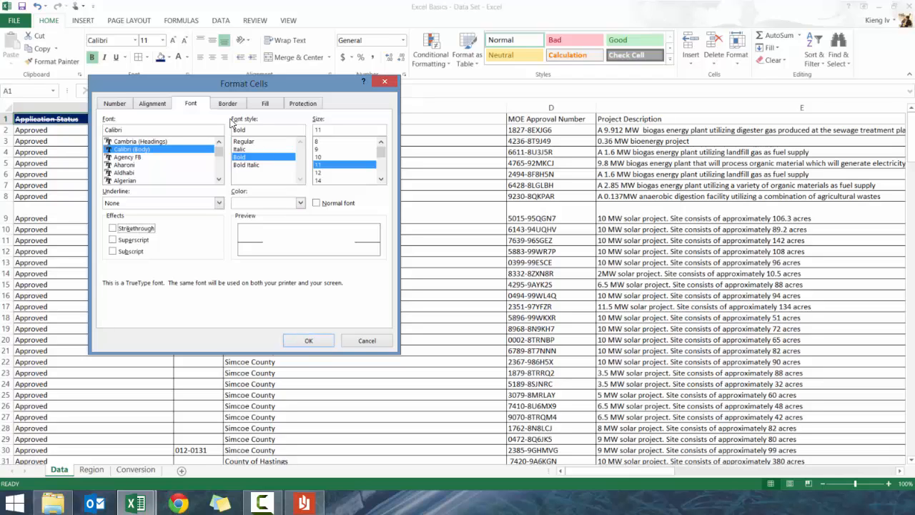
pyautogui.click(224, 104)
pyautogui.click(264, 103)
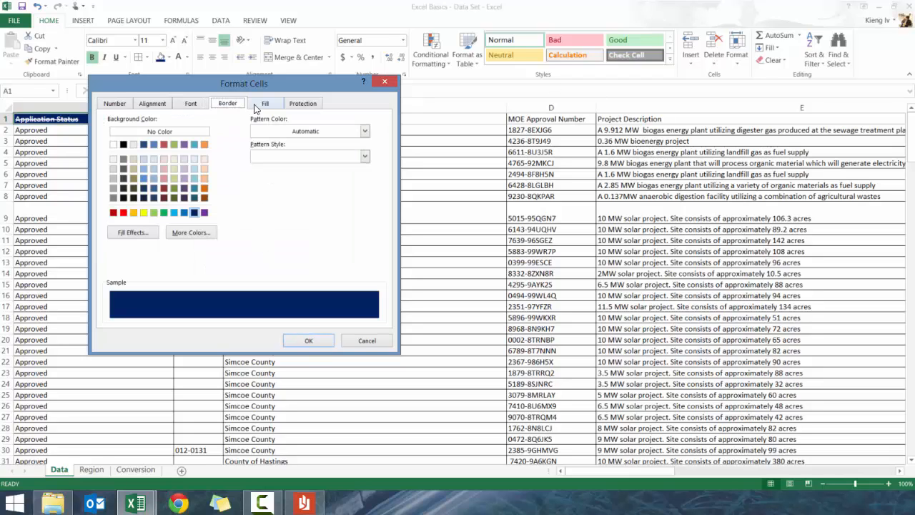
pyautogui.click(143, 107)
pyautogui.click(115, 106)
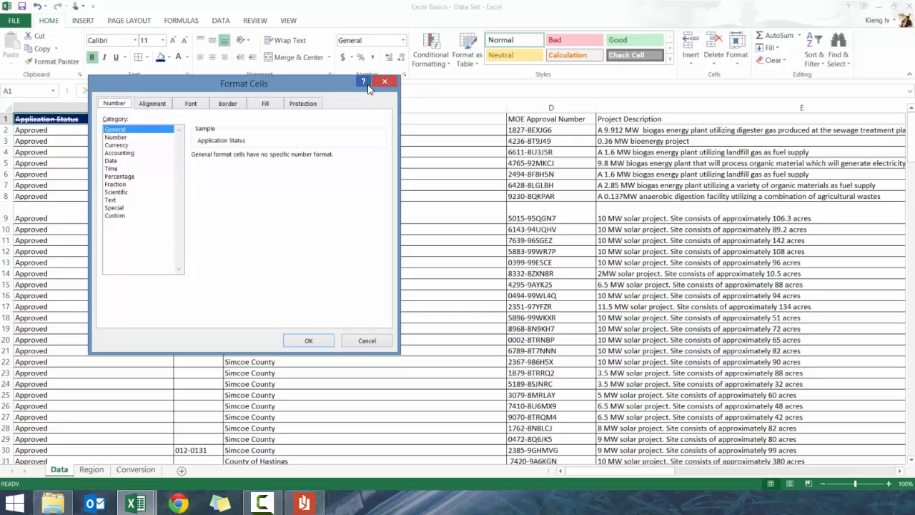
pyautogui.click(380, 84)
pyautogui.click(205, 120)
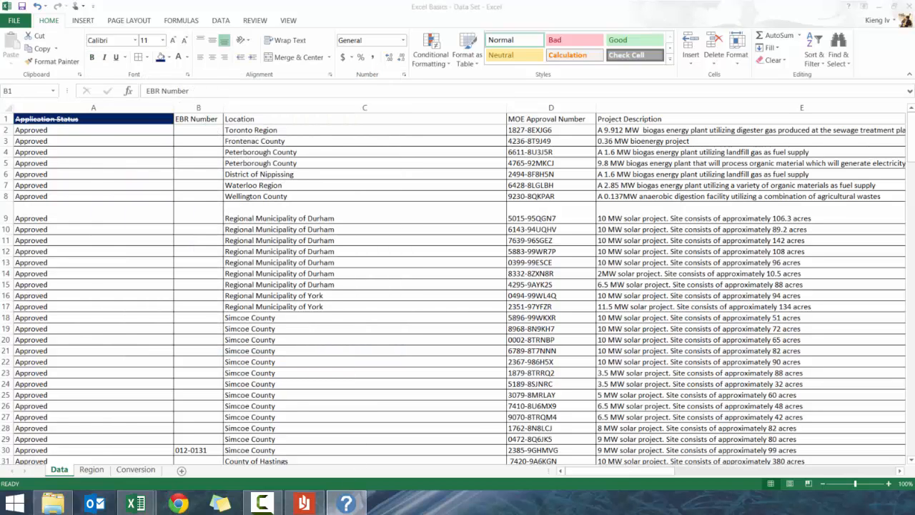
pyautogui.hotkey('alt', 'F4')
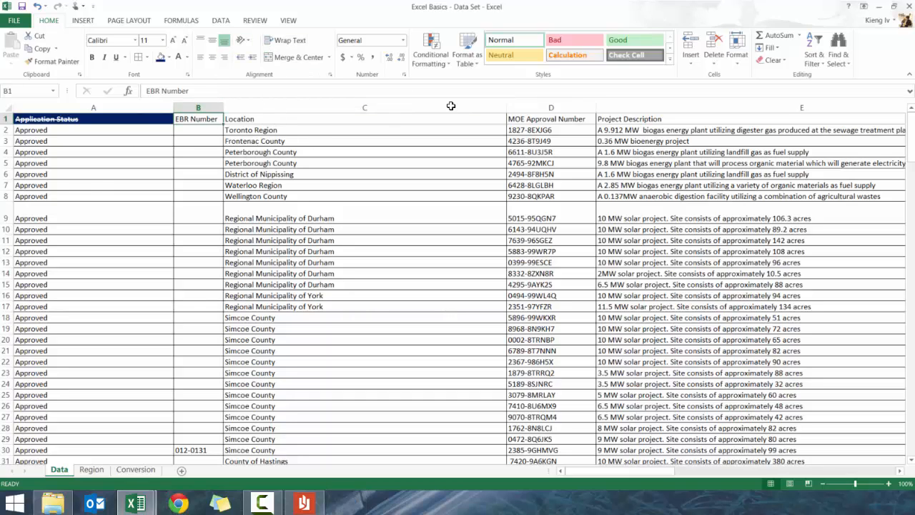
pyautogui.press('Left')
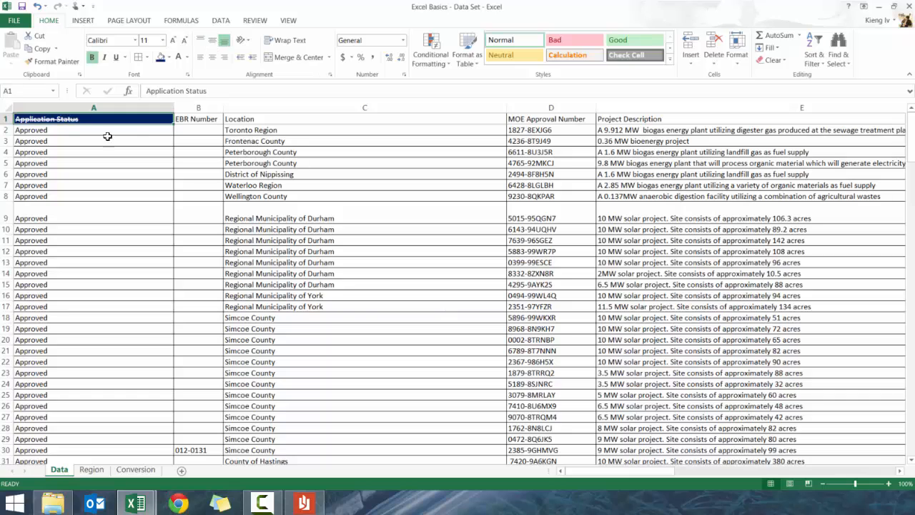
# Make row 1 much taller and try middle and top alignment on the Application Status header.
pyautogui.moveTo(4, 125); pyautogui.dragTo(3, 160)
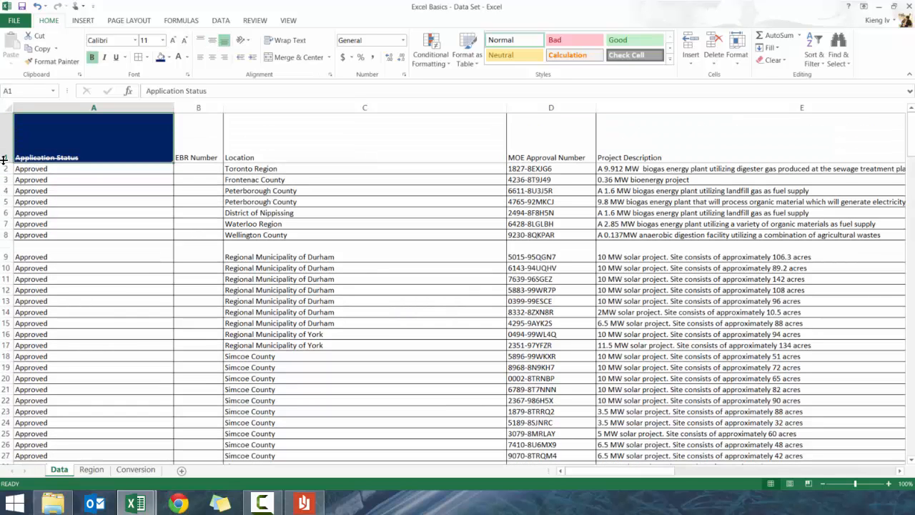
pyautogui.click(212, 40)
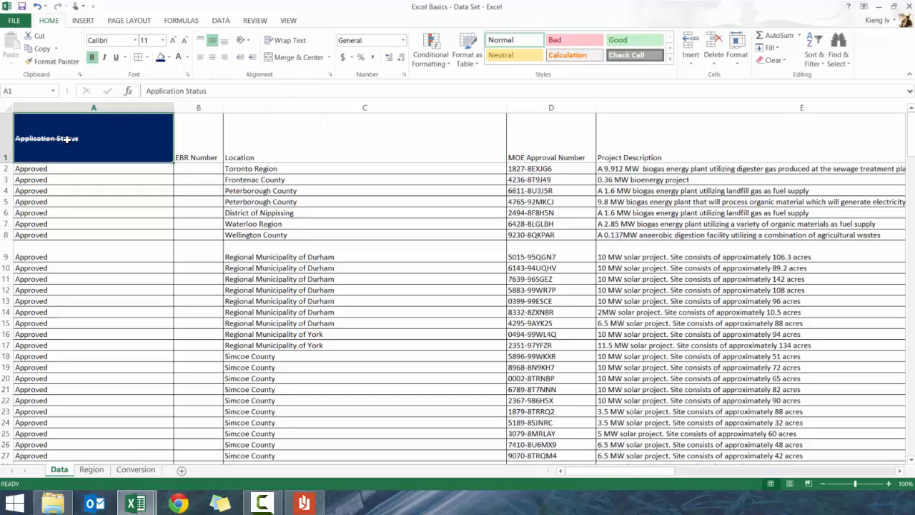
pyautogui.click(203, 45)
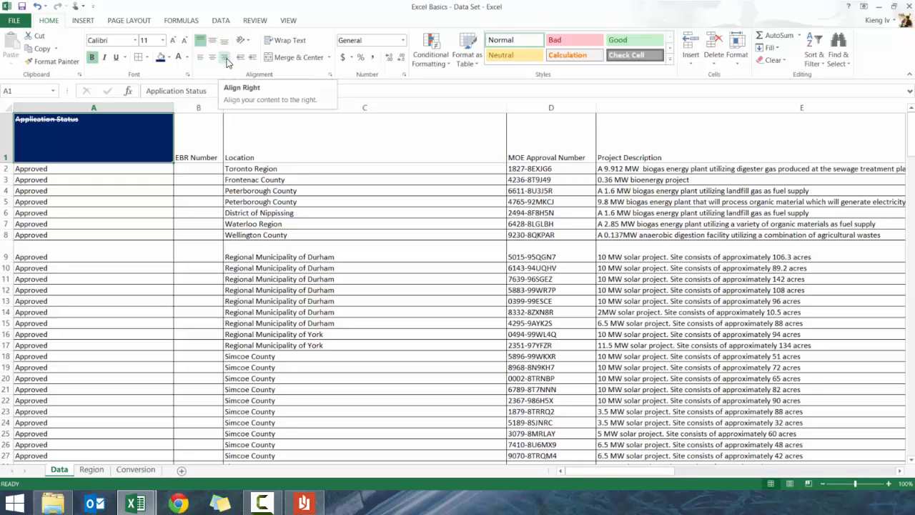
# Try left and right alignment on the Application Status header, and finish with it centred horizontally and vertically.
pyautogui.click(200, 57)
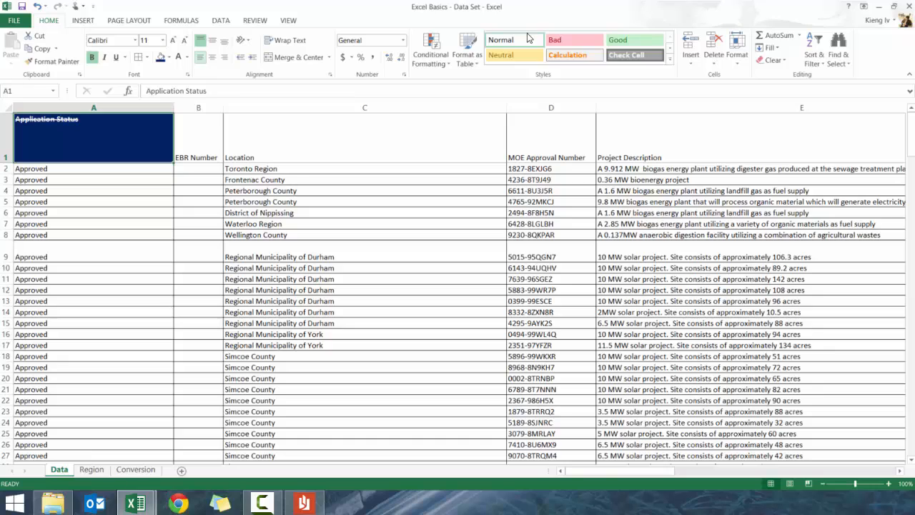
pyautogui.click(213, 58)
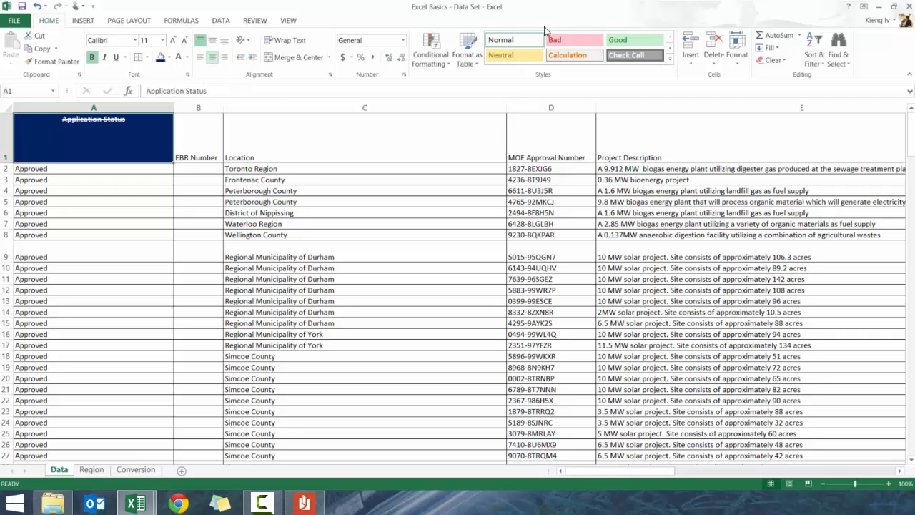
pyautogui.click(225, 59)
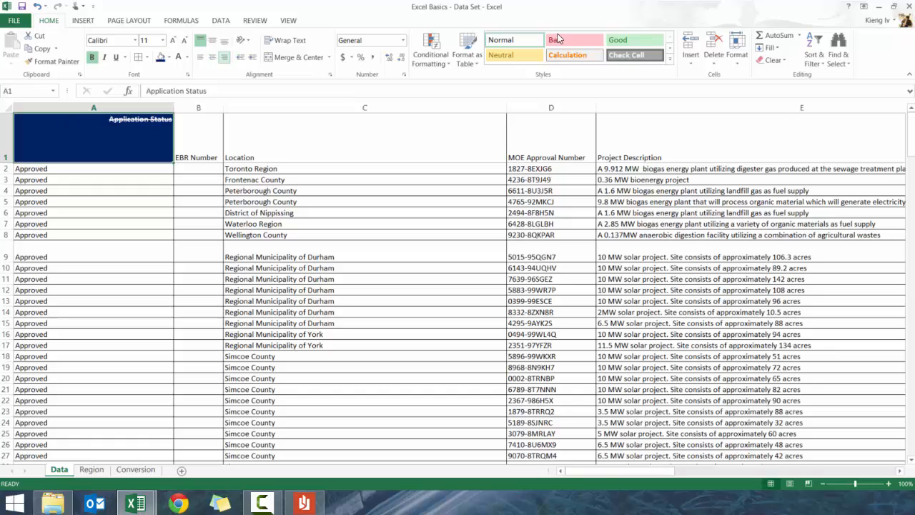
pyautogui.click(212, 56)
pyautogui.click(212, 40)
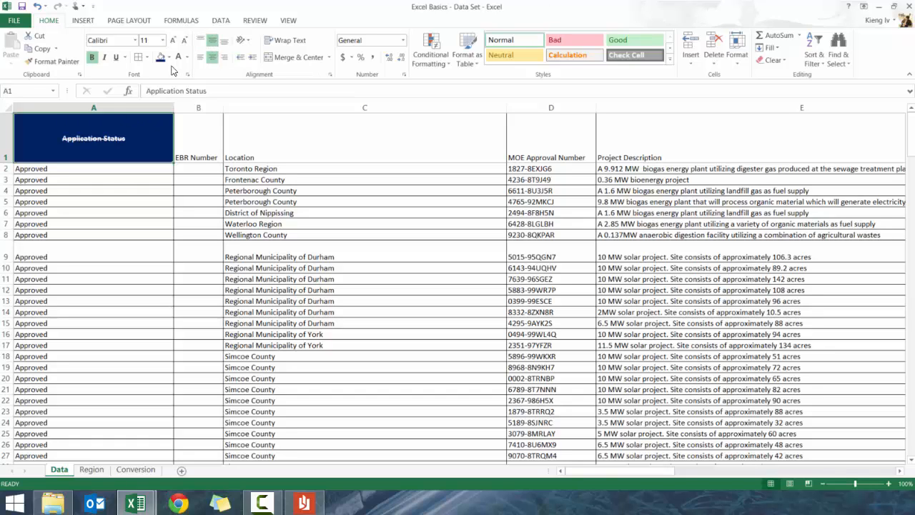
# Remove the strikethrough effect from the Application Status header text.
pyautogui.click(187, 74)
pyautogui.hotkey('alt', 'k')
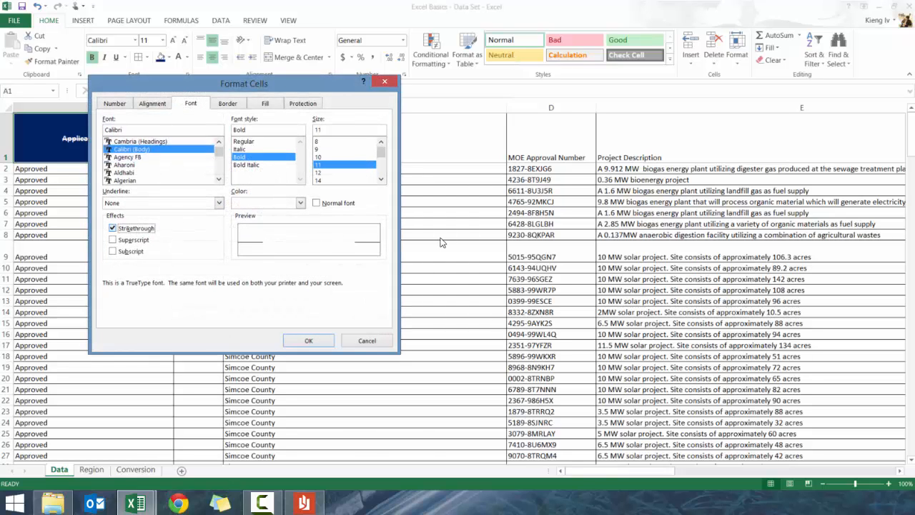
pyautogui.click(308, 340)
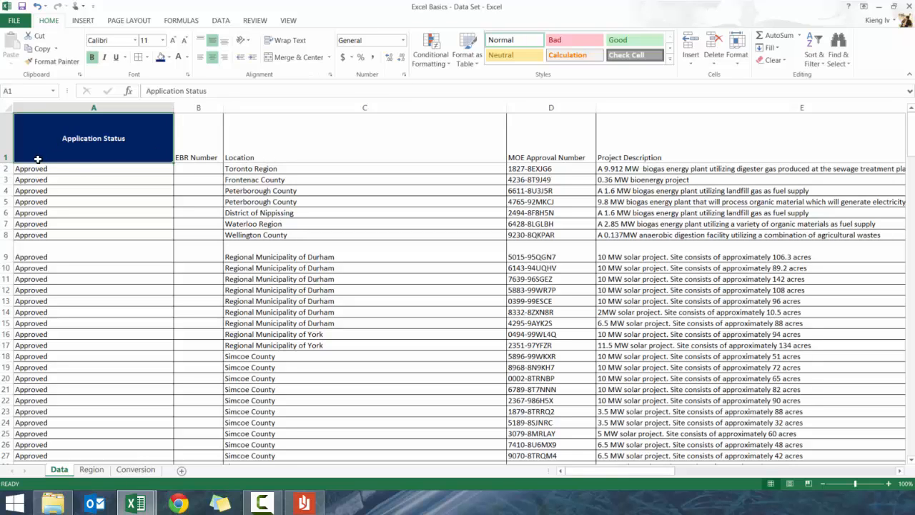
# Auto-fit the height of row 1 and reselect the Application Status header cell.
pyautogui.click(4, 167)
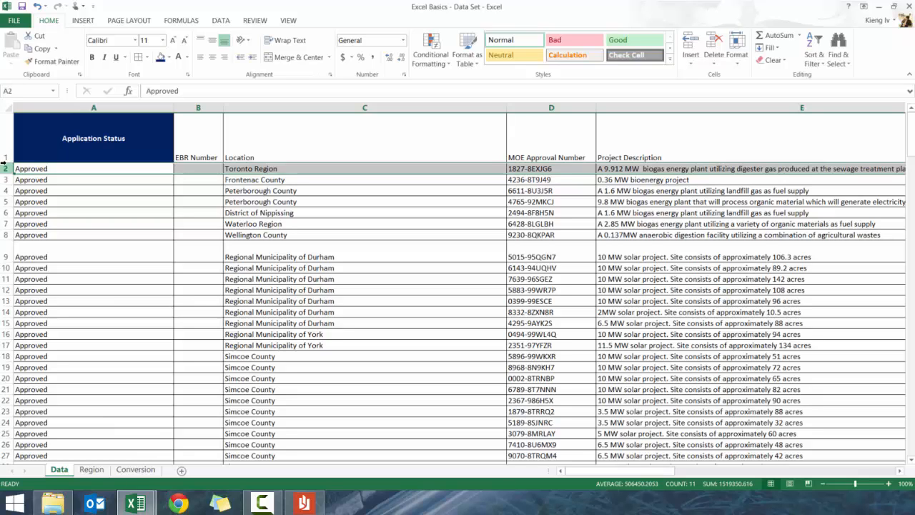
pyautogui.doubleClick(6, 163)
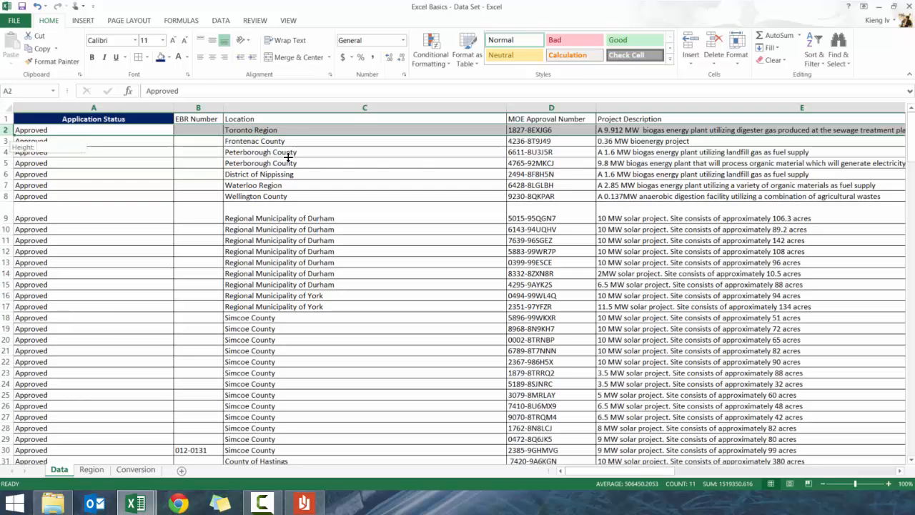
pyautogui.click(99, 119)
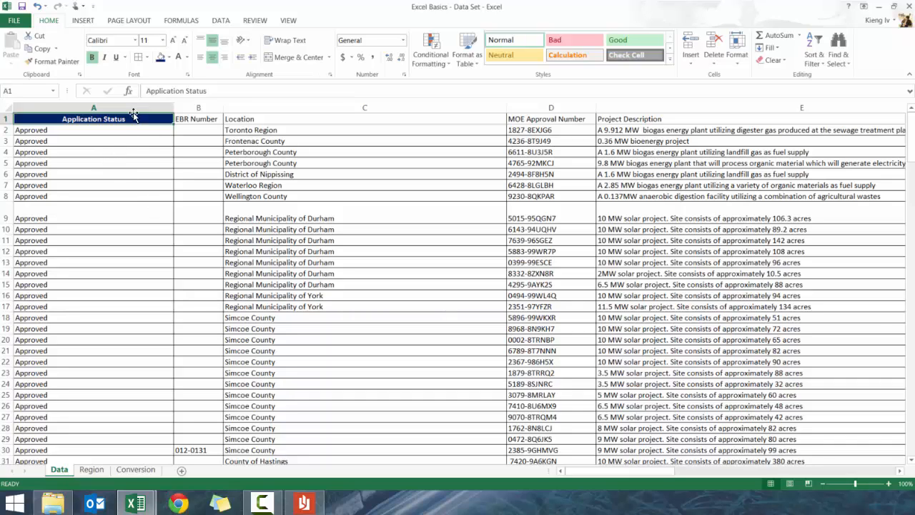
# Try rotating the Application Status header text down, then restore its horizontal orientation.
pyautogui.click(243, 42)
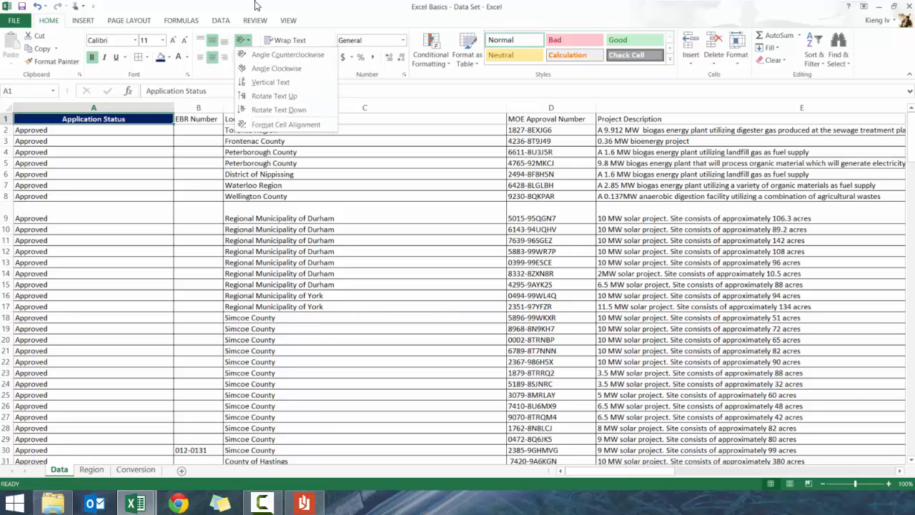
pyautogui.click(261, 109)
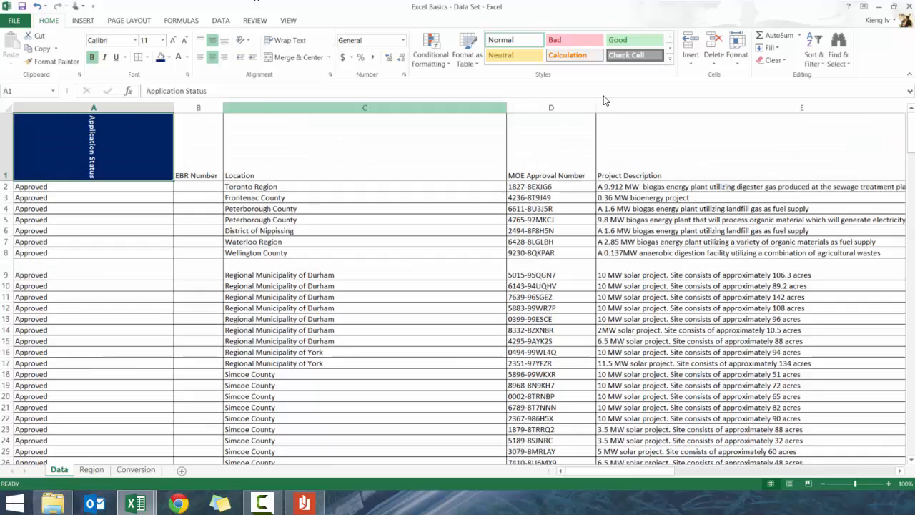
pyautogui.click(243, 40)
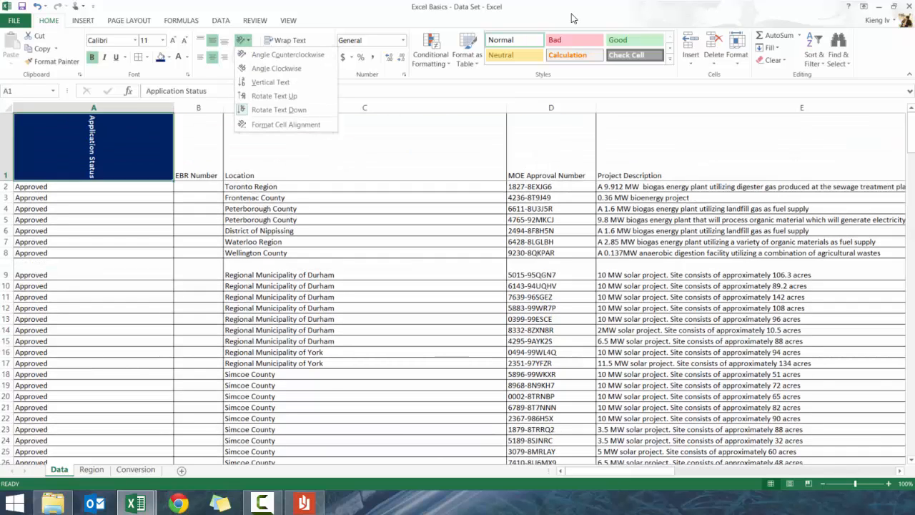
pyautogui.click(257, 111)
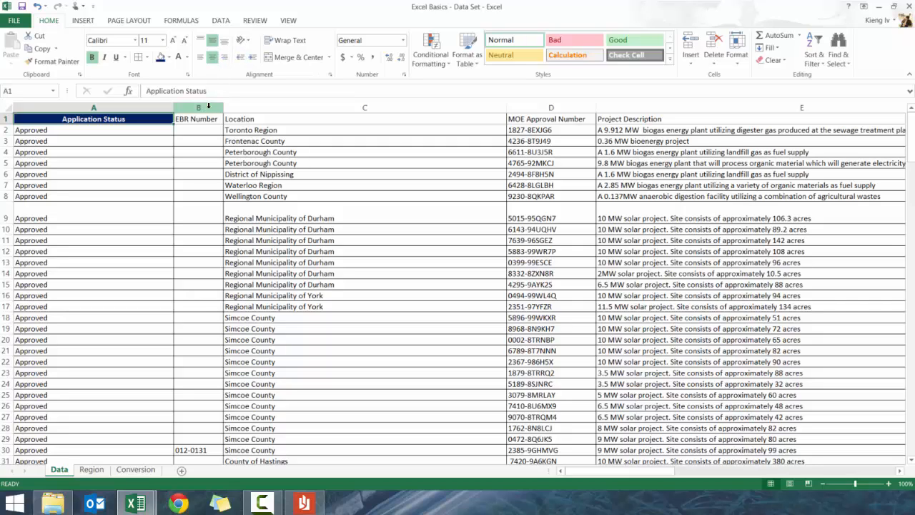
# Try increasing and decreasing the indent of the Application Status header, then undo both indent changes.
pyautogui.click(252, 59)
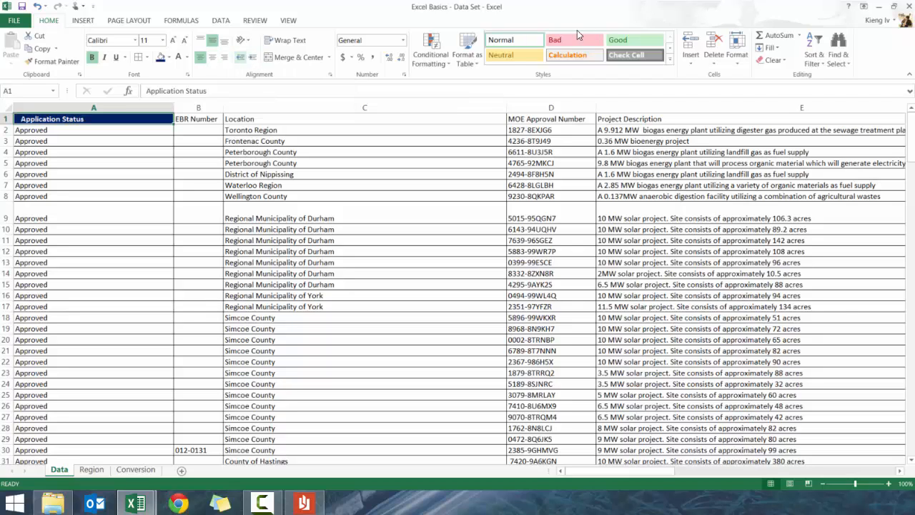
pyautogui.click(241, 59)
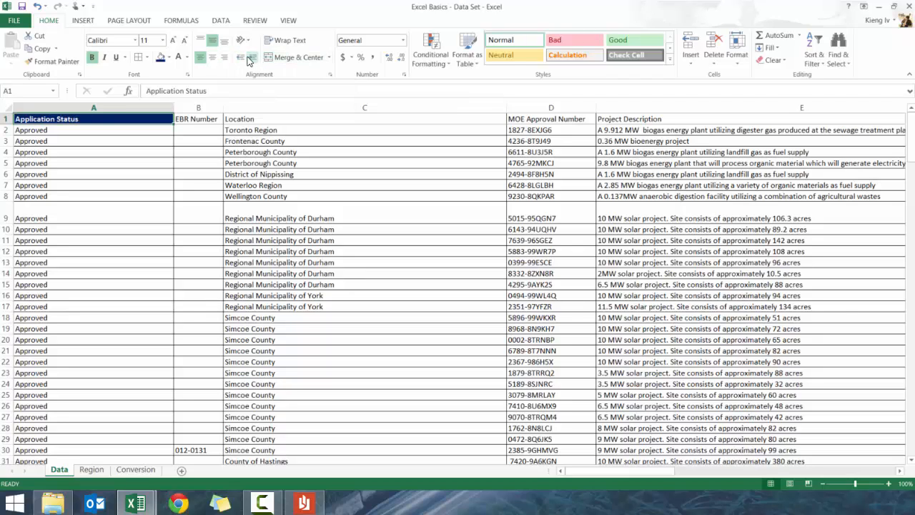
pyautogui.hotkey('ctrl', 'z')
pyautogui.hotkey('ctrl', 'z')
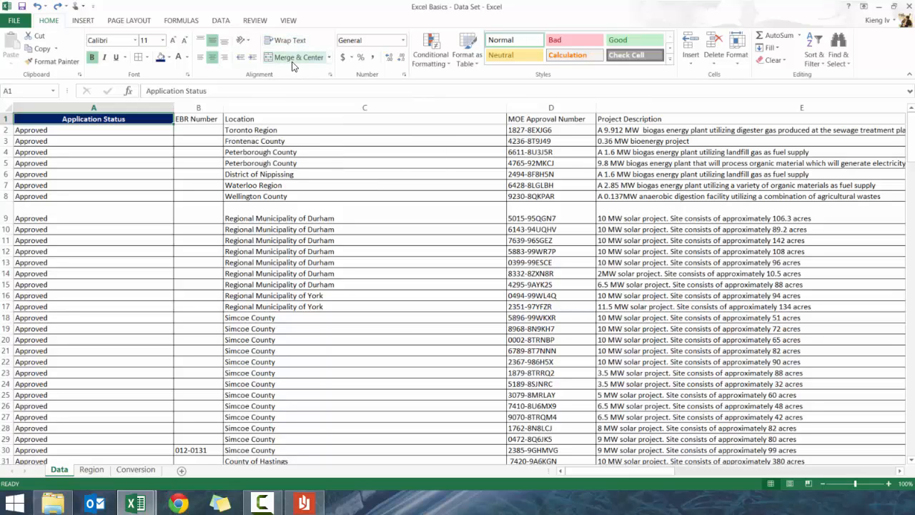
pyautogui.click(328, 58)
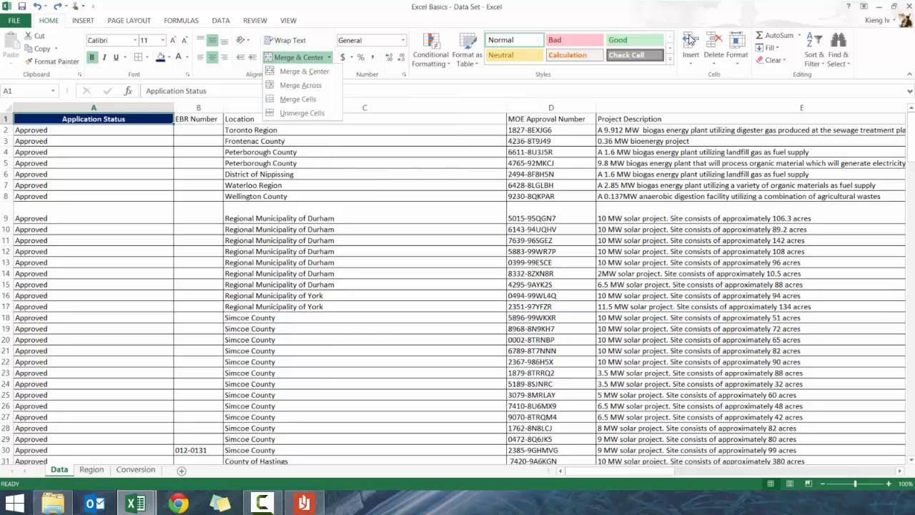
pyautogui.click(322, 20)
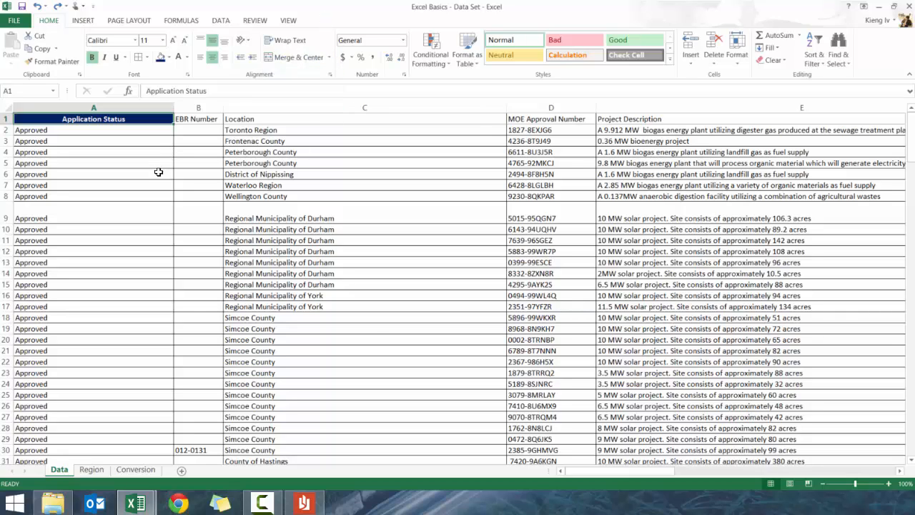
pyautogui.click(157, 143)
pyautogui.click(164, 120)
pyautogui.click(266, 131)
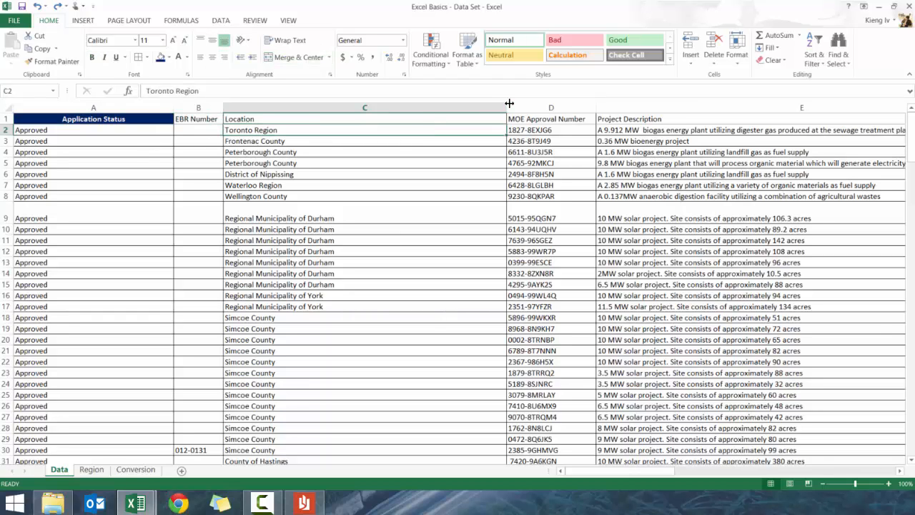
# Narrow the Project Description column E so that its long descriptions no longer fit in the cells.
pyautogui.click(623, 120)
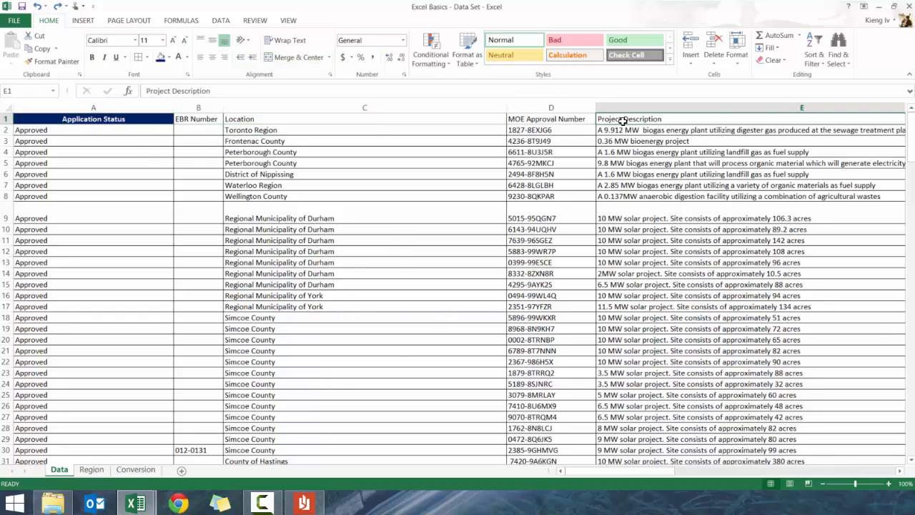
pyautogui.press('Right')
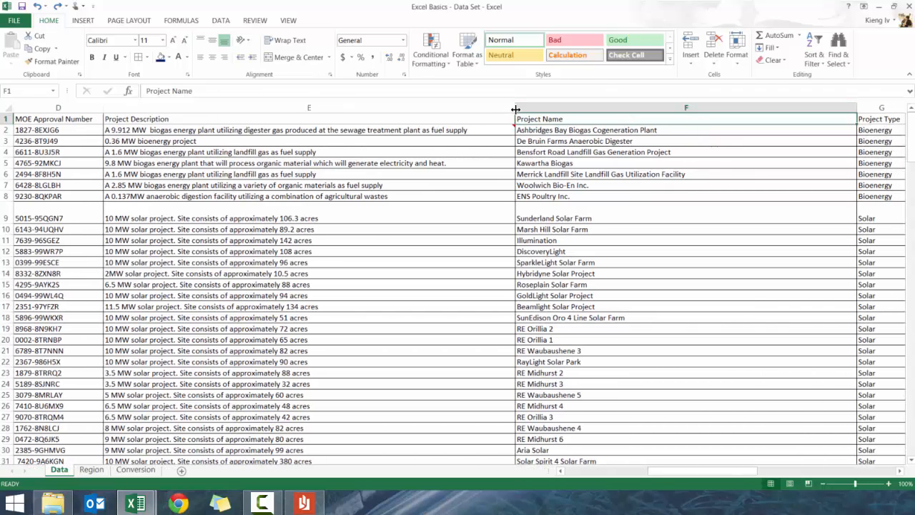
pyautogui.moveTo(515, 109); pyautogui.dragTo(233, 127)
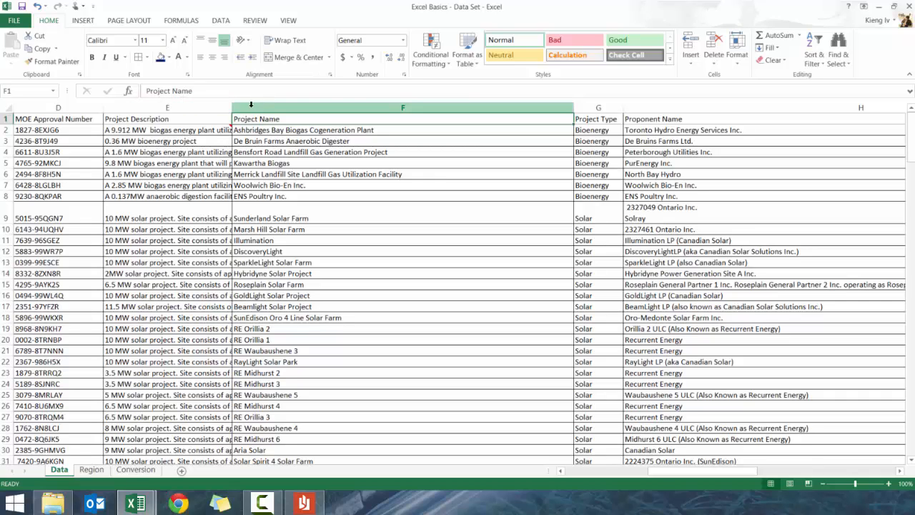
pyautogui.moveTo(235, 107); pyautogui.dragTo(858, 99)
pyautogui.moveTo(466, 112); pyautogui.dragTo(231, 112)
pyautogui.press('Escape')
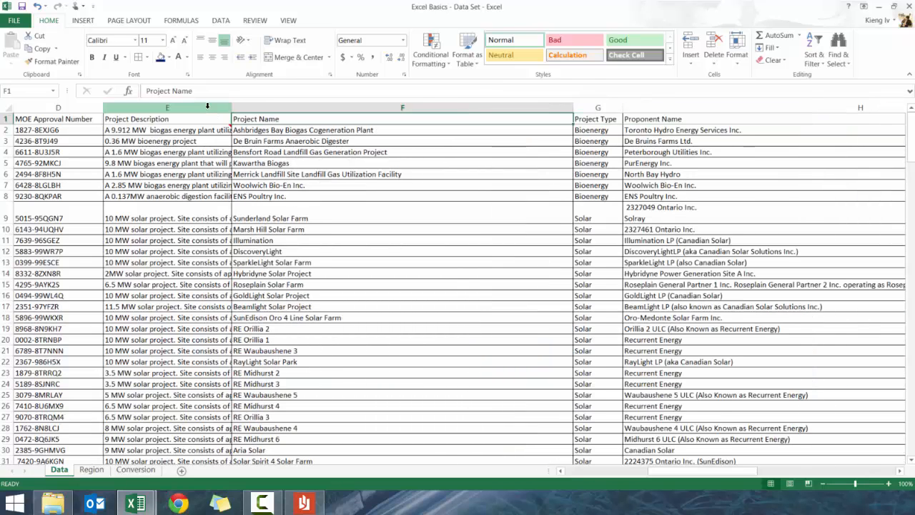
# Try Wrap Text on the whole Project Description column, turn it off again, and return to the EBR Number header.
pyautogui.click(167, 107)
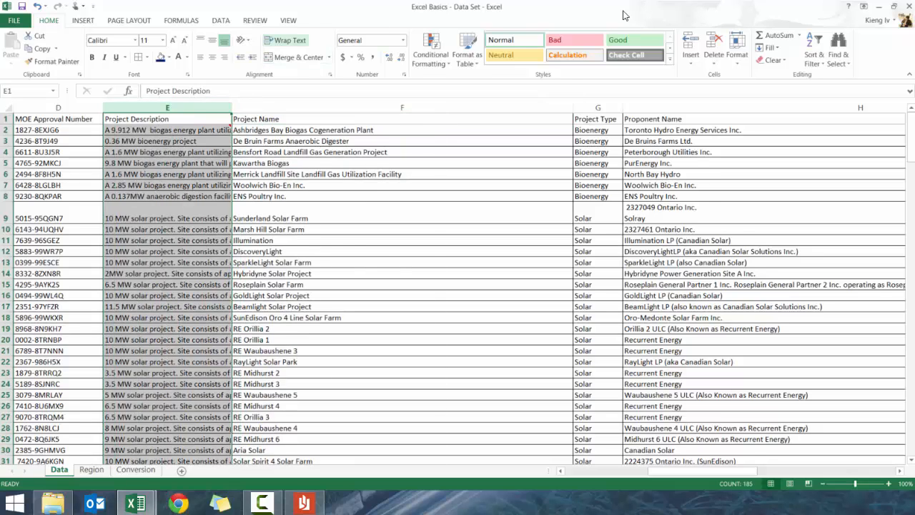
pyautogui.click(280, 42)
pyautogui.moveTo(147, 151)
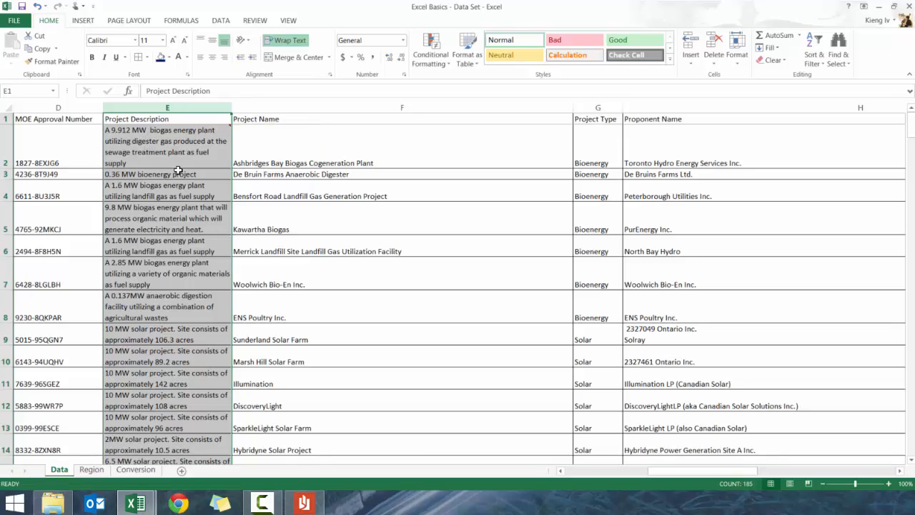
pyautogui.click(285, 40)
pyautogui.moveTo(154, 153); pyautogui.dragTo(125, 151)
pyautogui.click(200, 120)
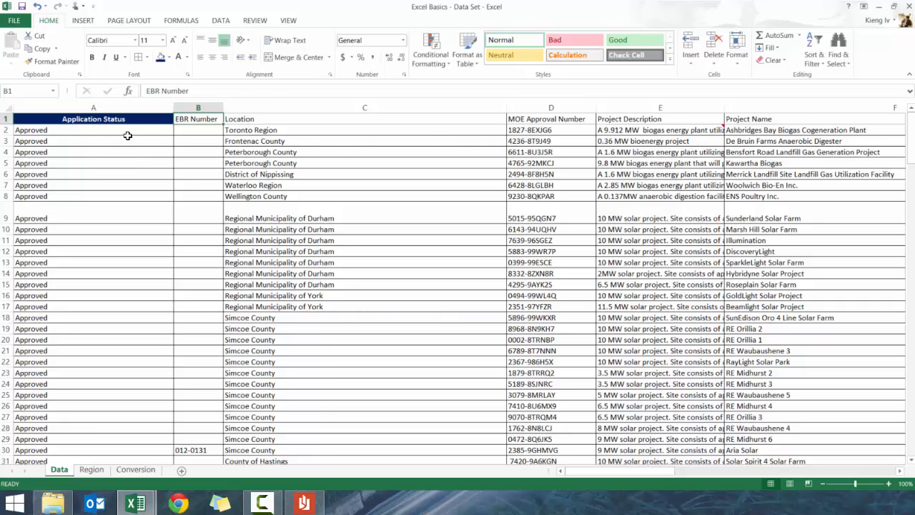
# Try Merge & Center on cells A2:B2, then unmerge them.
pyautogui.moveTo(127, 132); pyautogui.dragTo(192, 130)
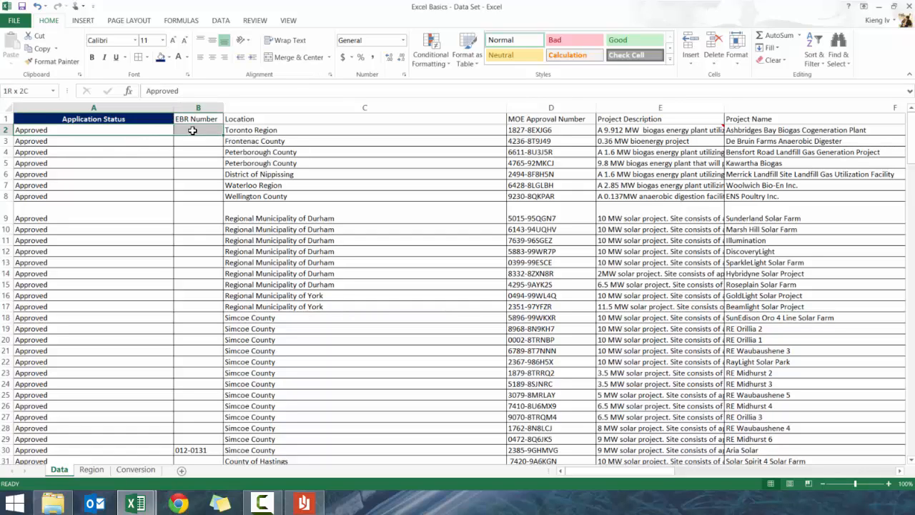
pyautogui.click(295, 57)
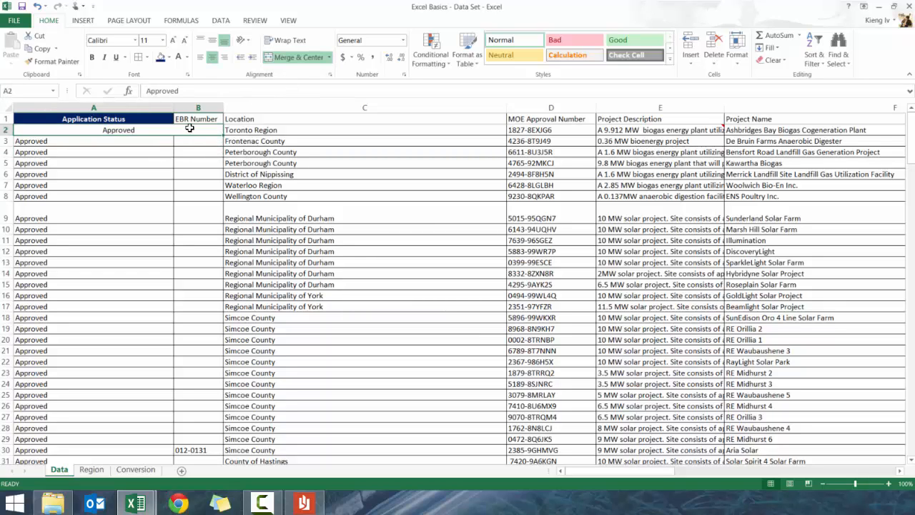
pyautogui.click(294, 57)
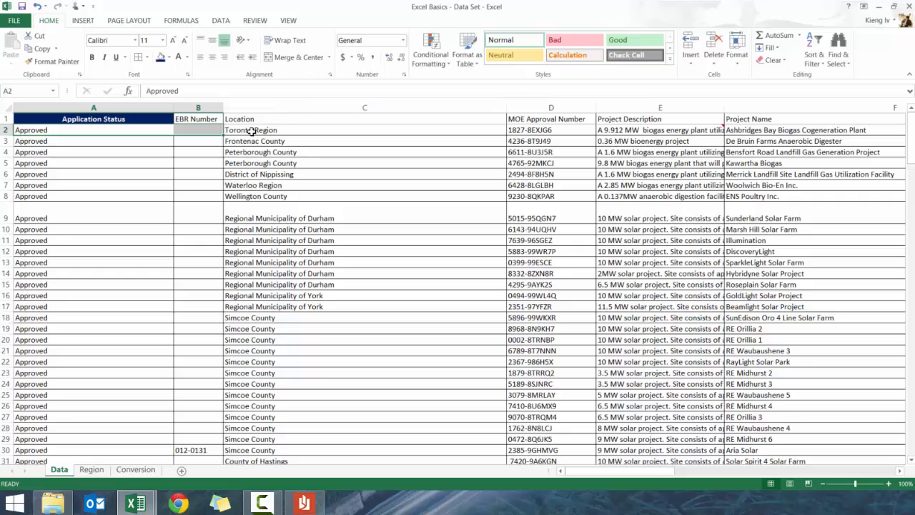
# Try merging and centring the EBR Number header with the cell below it (B1:B2), then undo the merge.
pyautogui.click(210, 123)
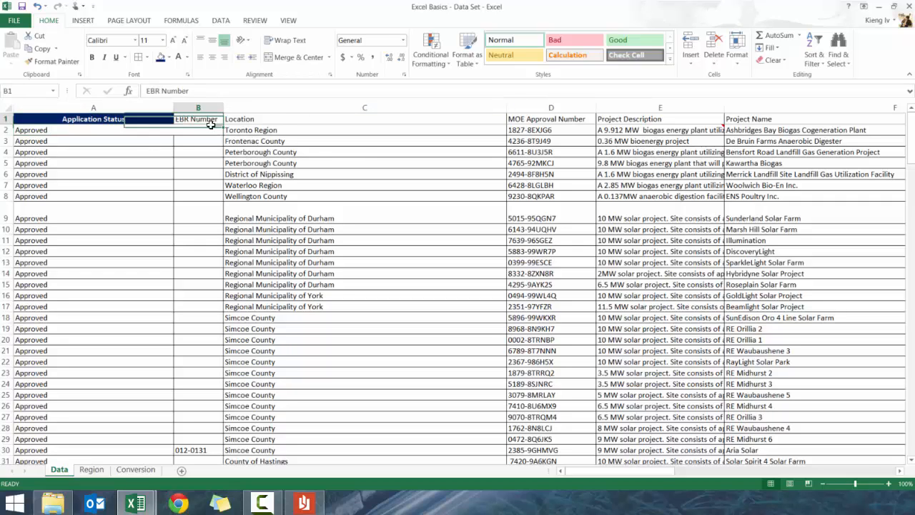
pyautogui.moveTo(210, 123); pyautogui.dragTo(179, 136)
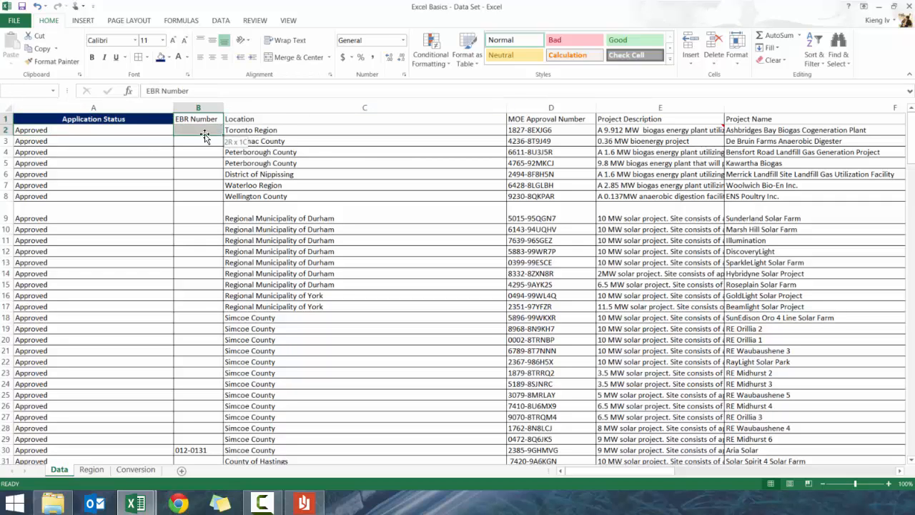
pyautogui.click(294, 57)
pyautogui.press('Down')
pyautogui.press('Down')
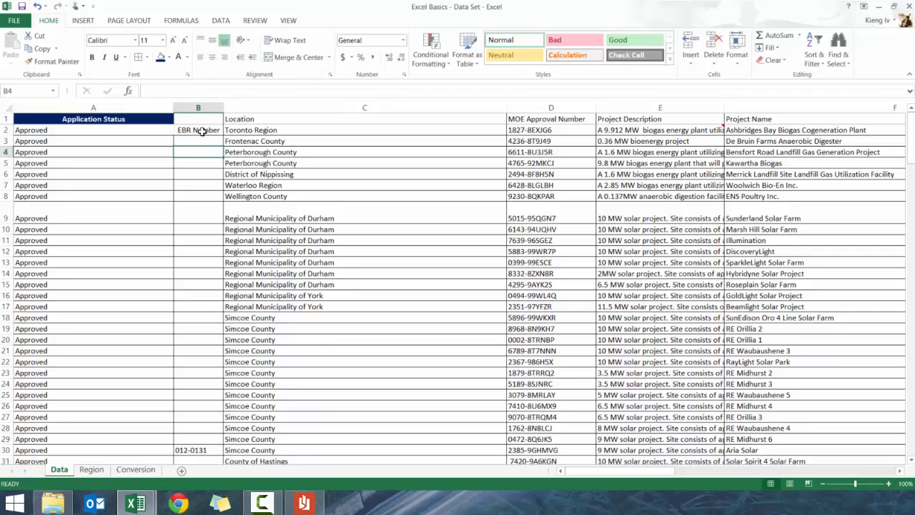
pyautogui.hotkey('ctrl', 'z')
# Try merging and centring the EBR Number and Location headers (B1:C1), keeping only the first value, then undo the merge.
pyautogui.hotkey('shift', 'Up')
pyautogui.hotkey('shift', 'Right')
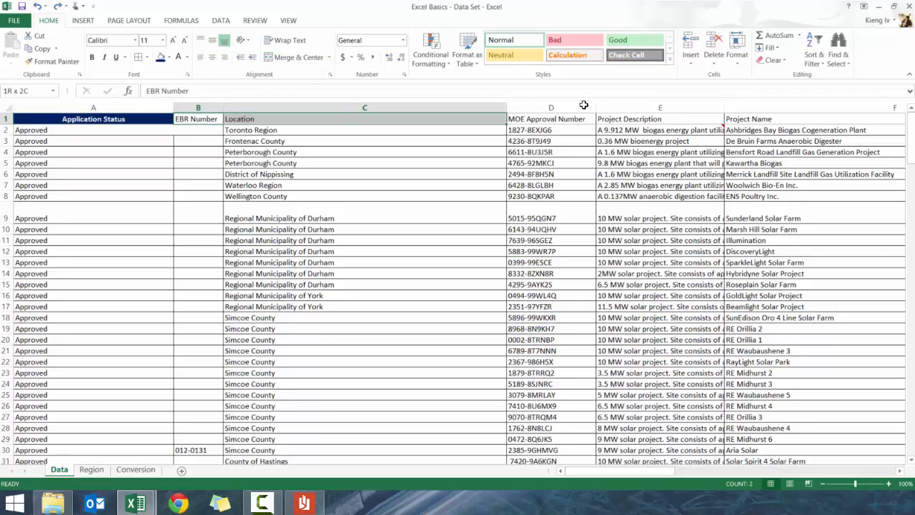
pyautogui.click(290, 58)
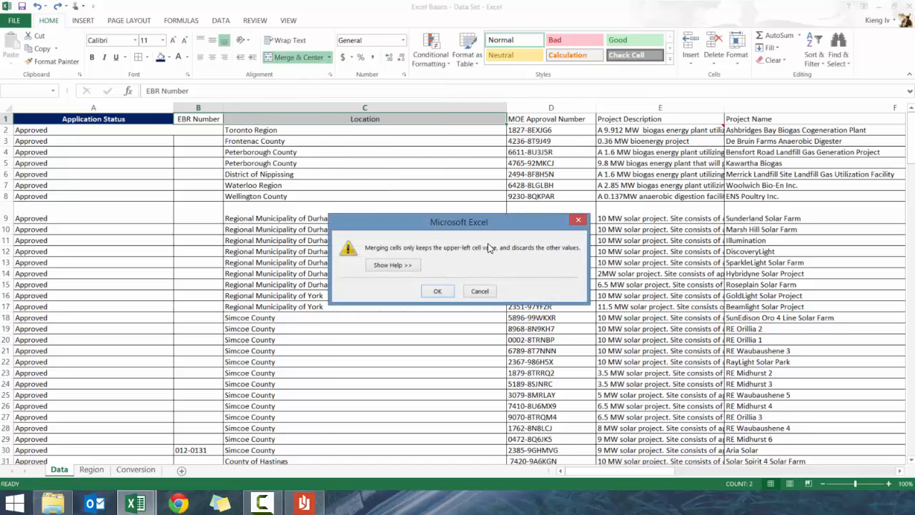
pyautogui.click(436, 292)
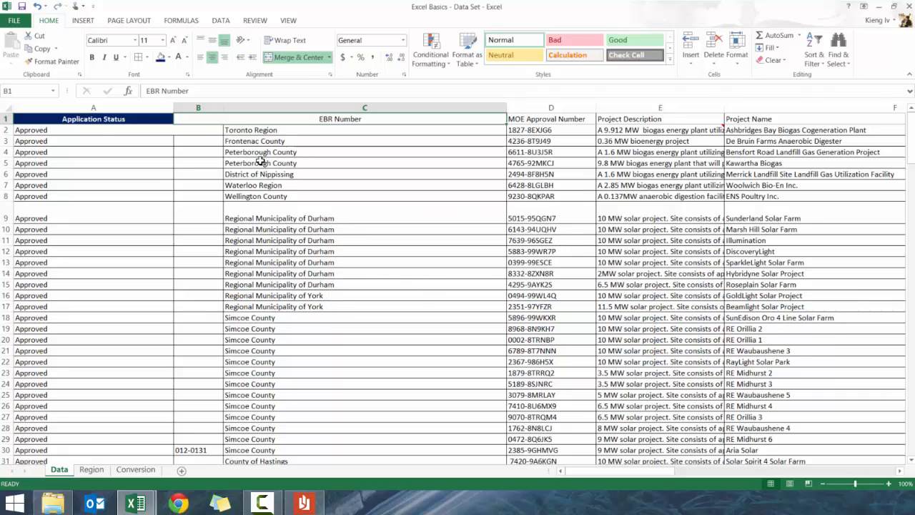
pyautogui.hotkey('ctrl', 'z')
# Try merging and centring the block B1:C2 into one cell, then undo the merge.
pyautogui.click(268, 60)
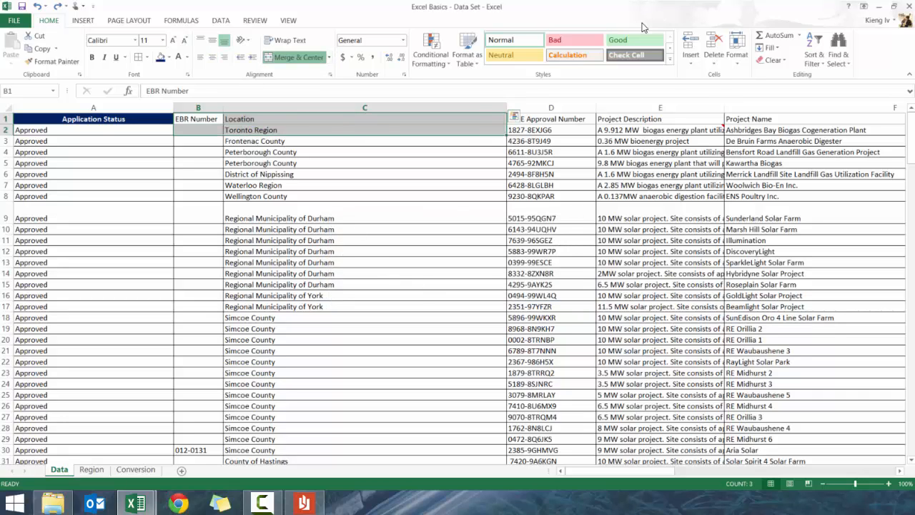
pyautogui.press('Return')
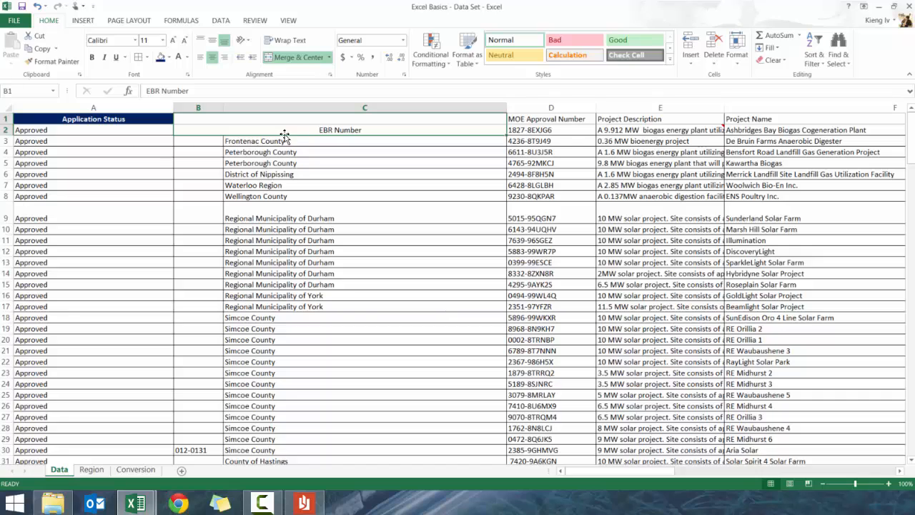
pyautogui.hotkey('ctrl', 'z')
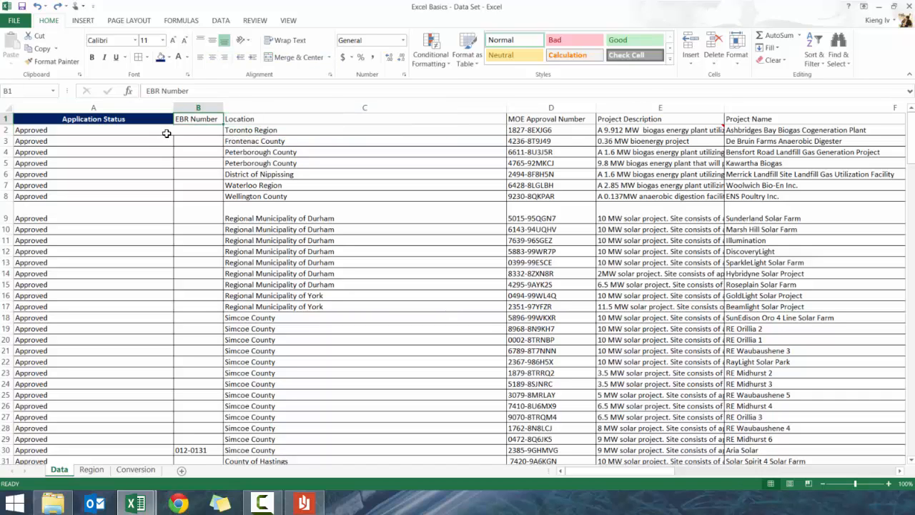
# Try merging and centring the Application Status and EBR Number headers (A1:B1), then undo the merge.
pyautogui.moveTo(153, 118); pyautogui.dragTo(197, 118)
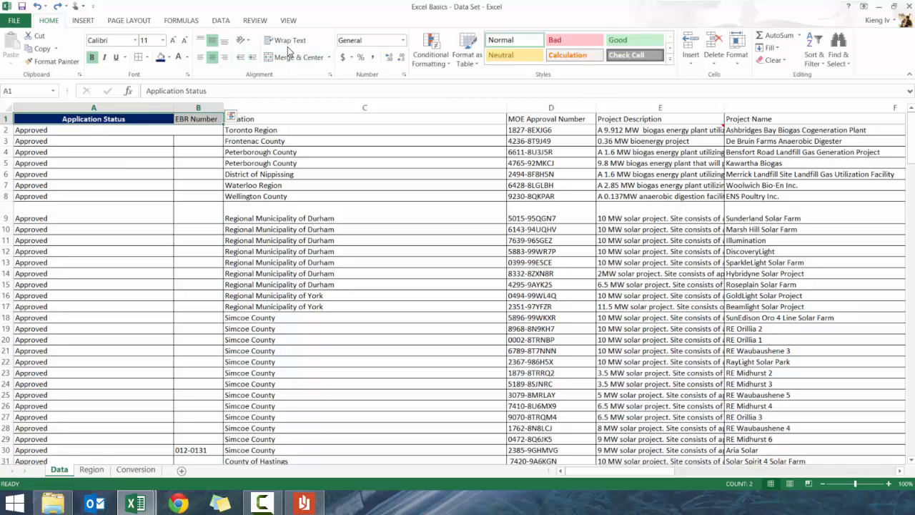
pyautogui.click(289, 57)
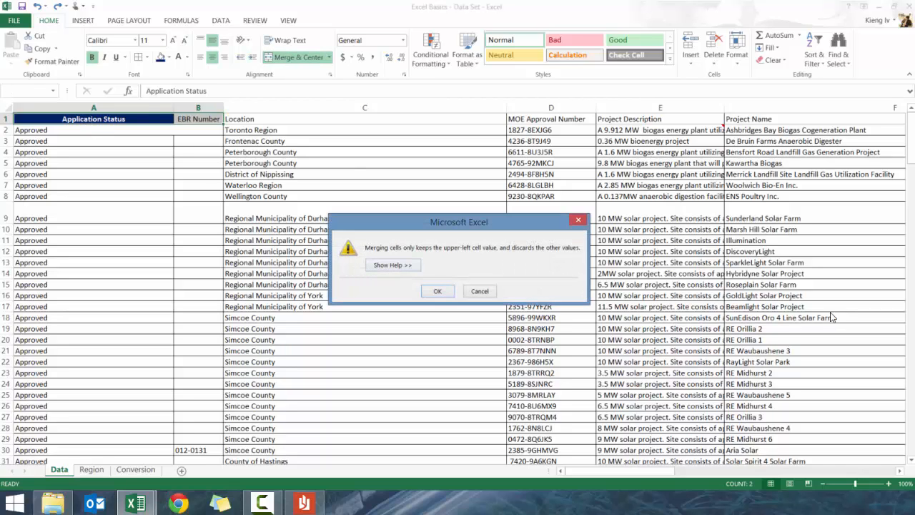
pyautogui.click(436, 291)
pyautogui.hotkey('ctrl', 'z')
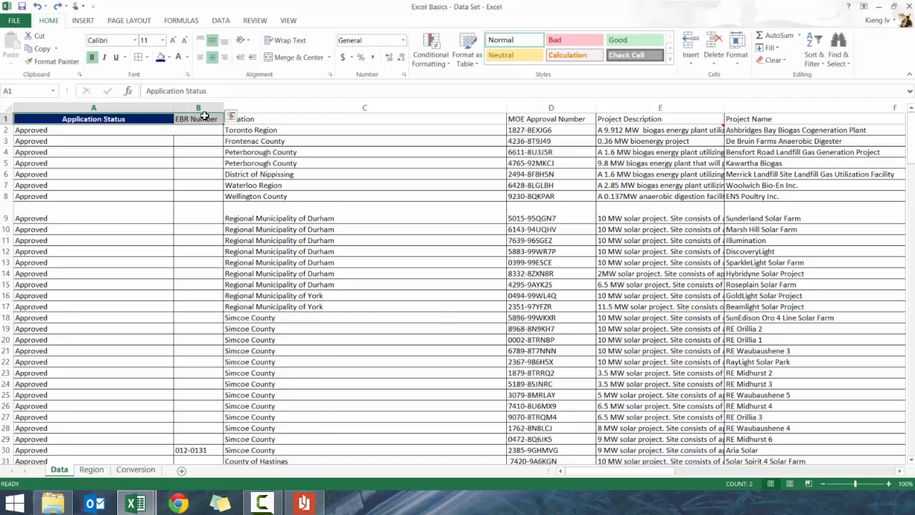
pyautogui.click(203, 118)
pyautogui.click(188, 139)
pyautogui.click(191, 131)
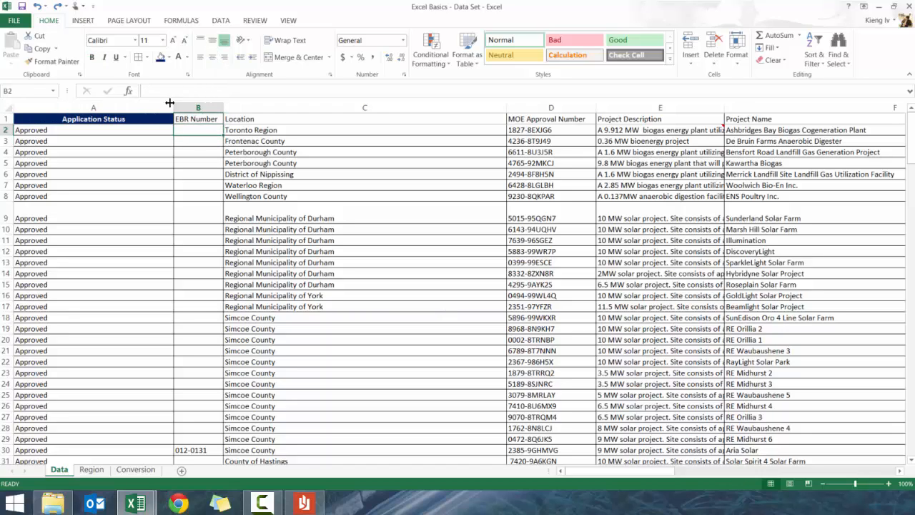
pyautogui.moveTo(198, 161); pyautogui.dragTo(198, 151)
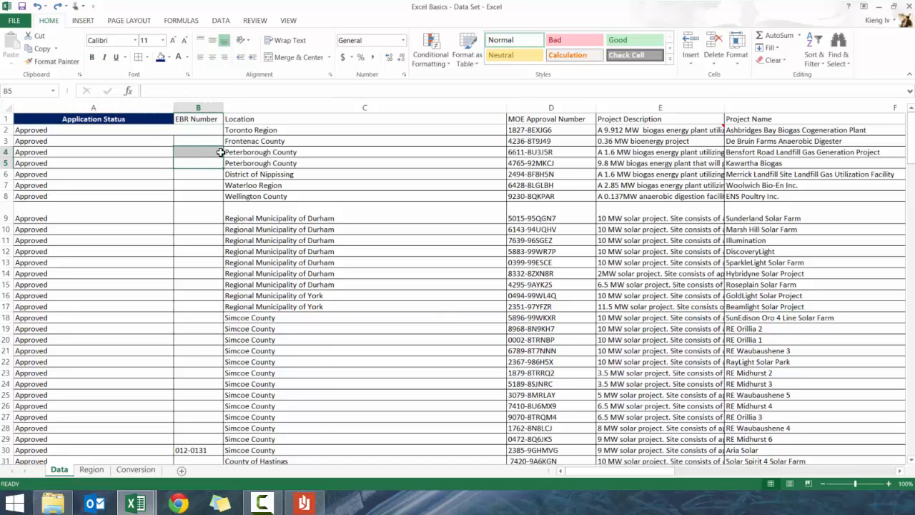
pyautogui.click(211, 120)
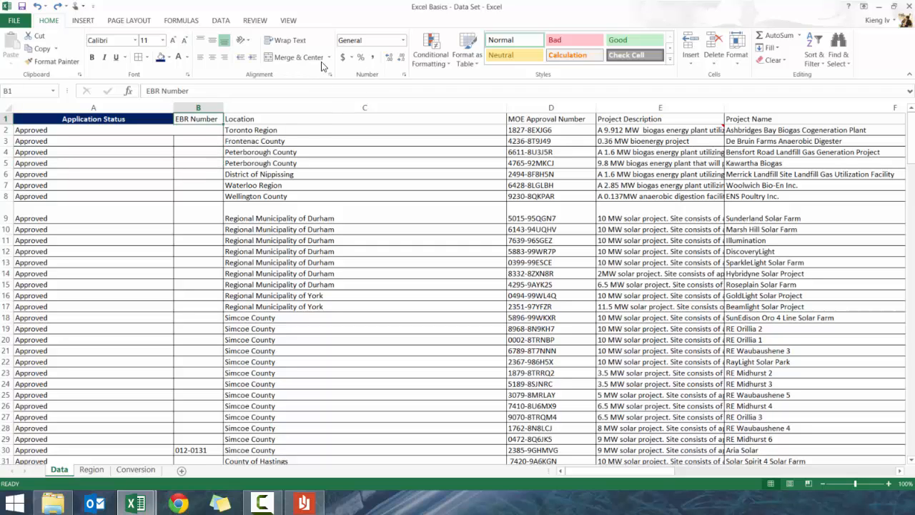
# Try the dollar Accounting, Percent and Comma number styles in turn on the first Project Cost value (K2).
pyautogui.press('Right')
pyautogui.press('Right')
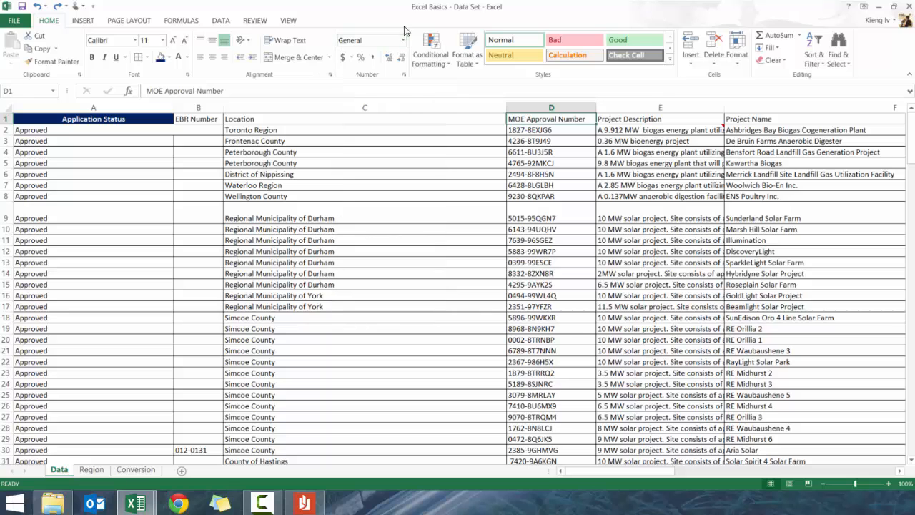
pyautogui.moveTo(478, 174); pyautogui.dragTo(476, 163)
pyautogui.click(473, 121)
pyautogui.press('Right')
pyautogui.press('Right')
pyautogui.press('Right')
pyautogui.press('Right')
pyautogui.press('Right')
pyautogui.press('Right')
pyautogui.press('Right')
pyautogui.press('Right')
pyautogui.press('Right')
pyautogui.press('Right')
pyautogui.press('Right')
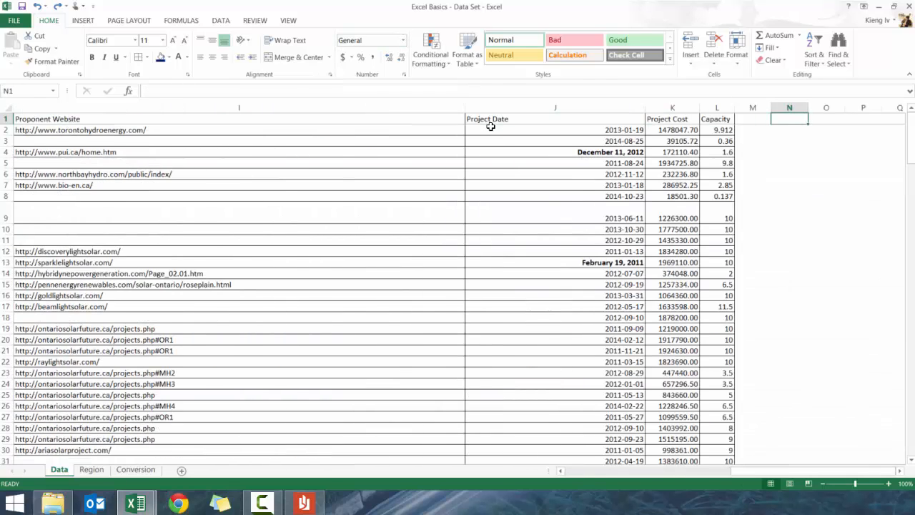
pyautogui.press('Left')
pyautogui.press('Left')
pyautogui.press('Left')
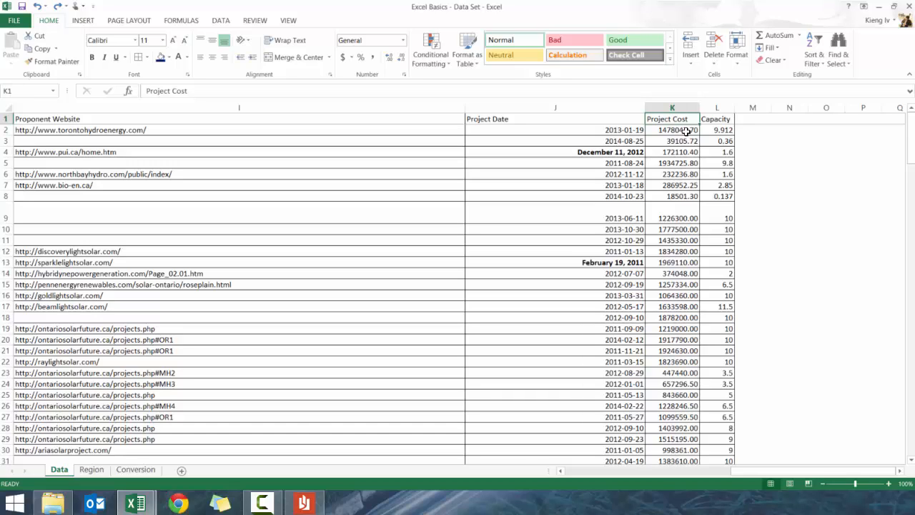
pyautogui.click(684, 131)
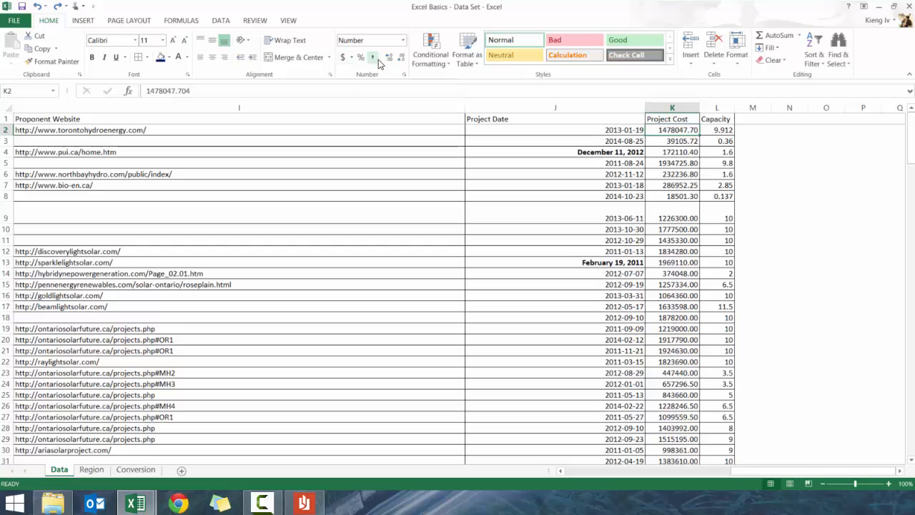
pyautogui.click(341, 59)
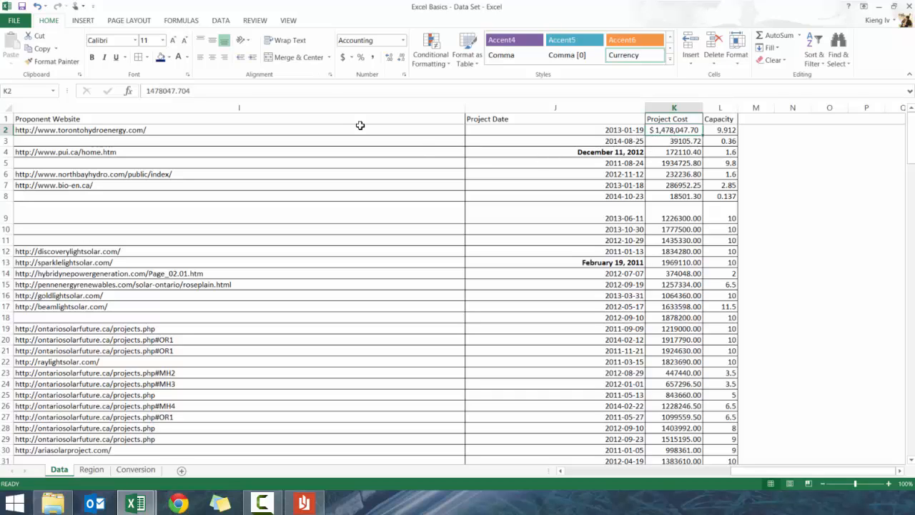
pyautogui.click(360, 56)
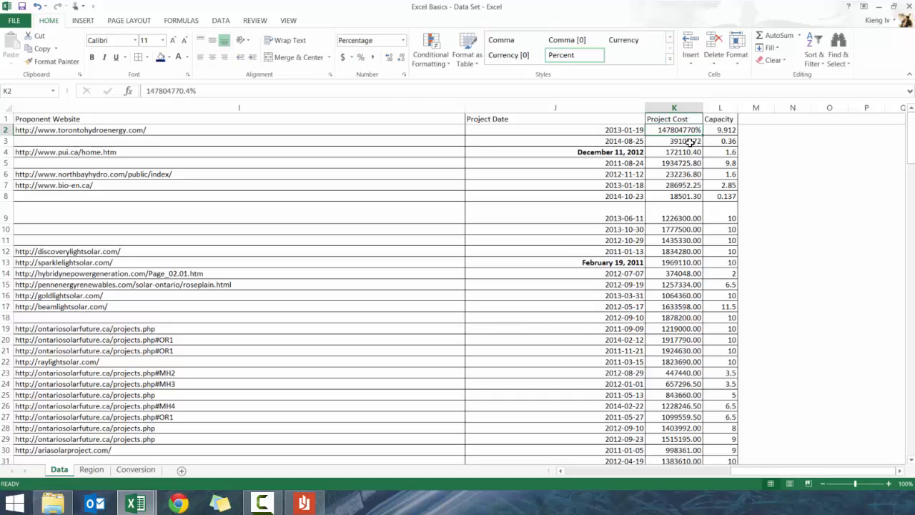
pyautogui.click(371, 57)
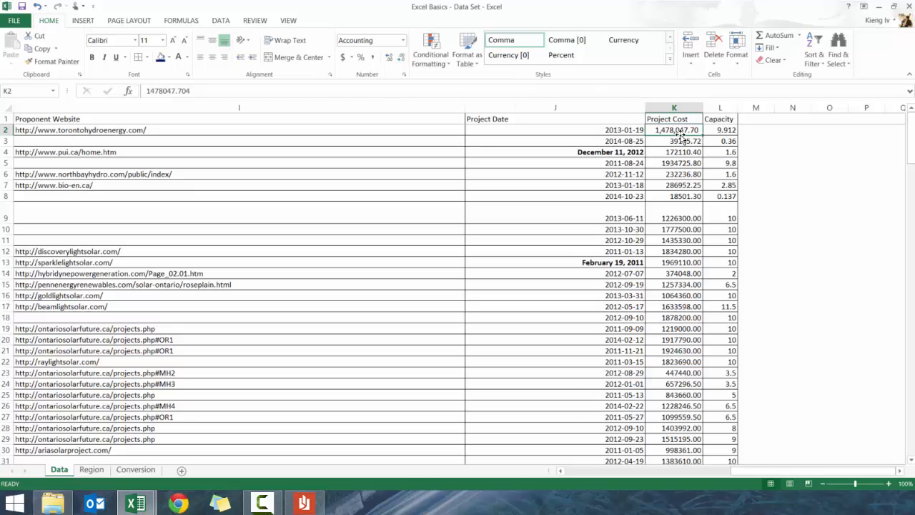
# Try decreasing the decimals of K2 to none, increasing them past two, and returning to two decimal places.
pyautogui.click(401, 62)
pyautogui.click(401, 62)
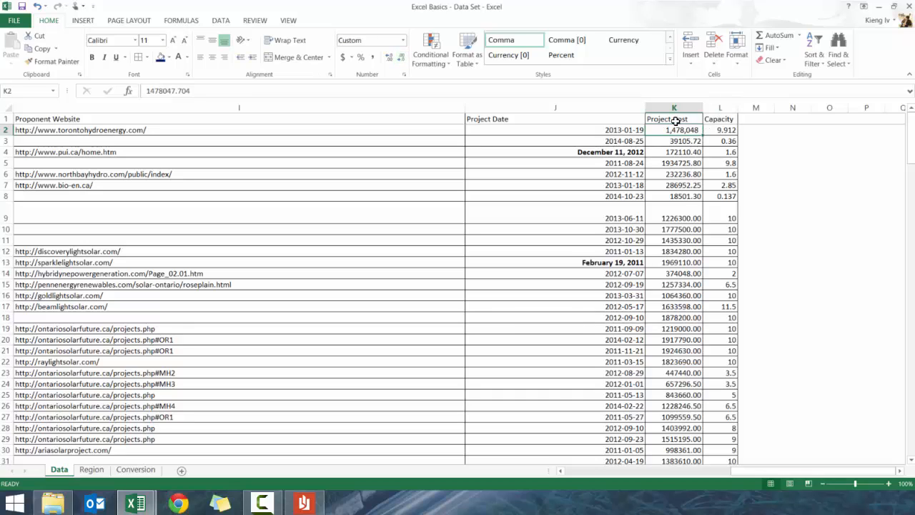
pyautogui.click(389, 59)
pyautogui.click(390, 59)
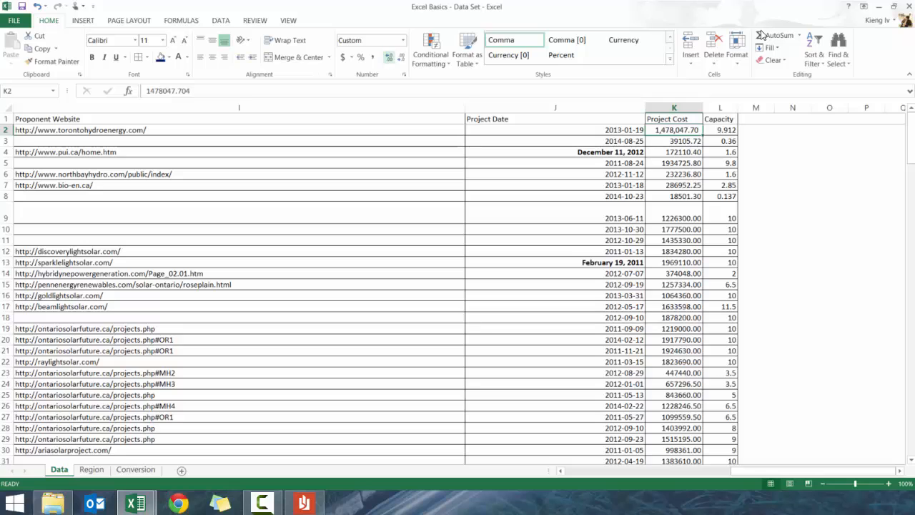
pyautogui.click(390, 59)
pyautogui.click(390, 58)
pyautogui.click(389, 59)
pyautogui.click(400, 60)
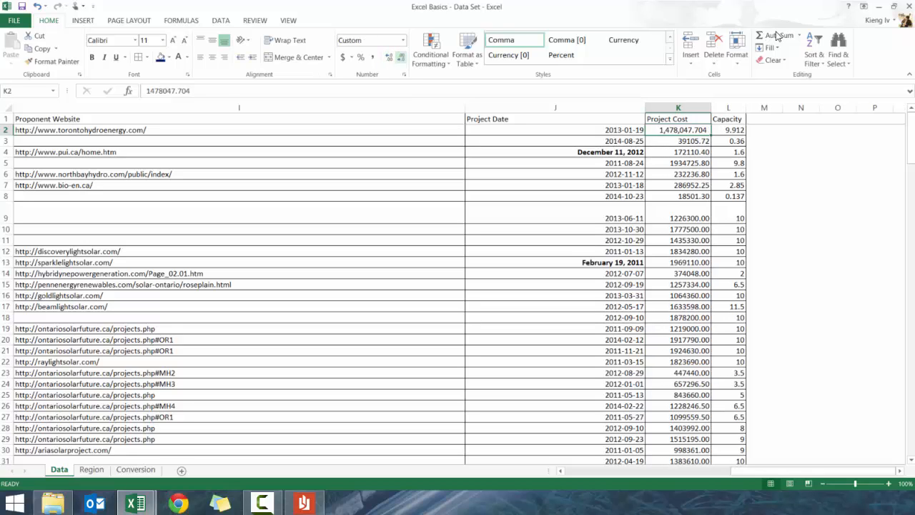
pyautogui.click(400, 60)
pyautogui.click(400, 60)
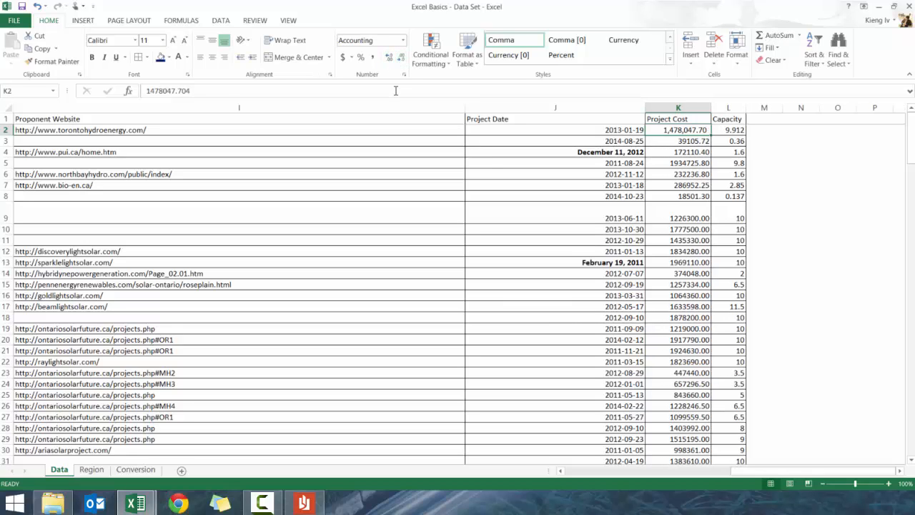
# Reset the first Project Cost value (K2) to the General format, then format it as Currency.
pyautogui.click(403, 41)
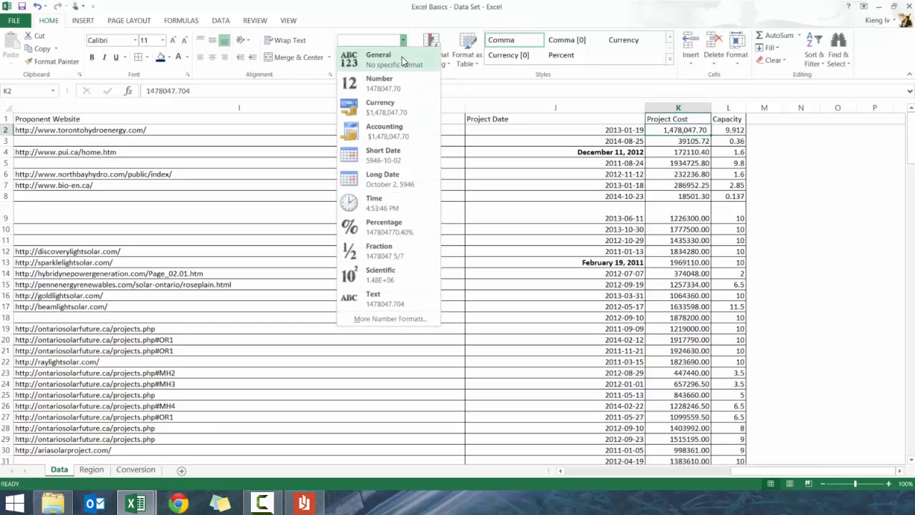
pyautogui.click(401, 60)
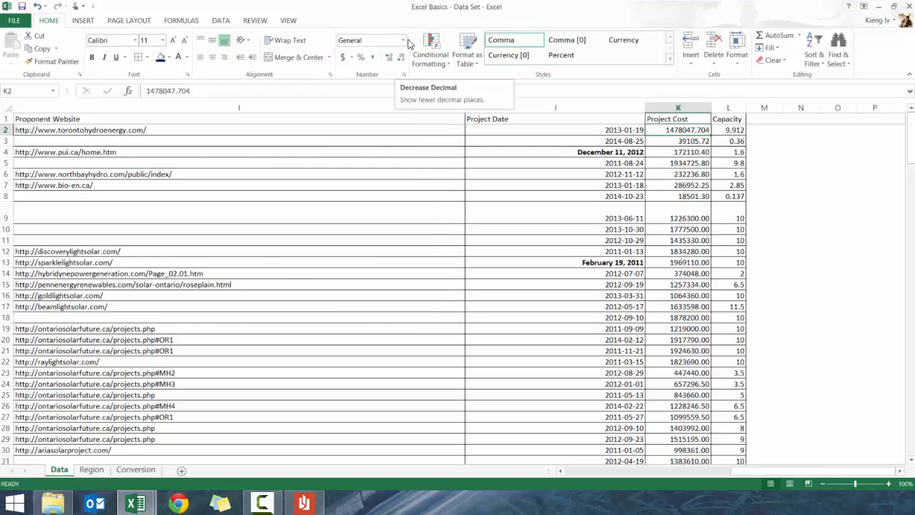
pyautogui.click(403, 45)
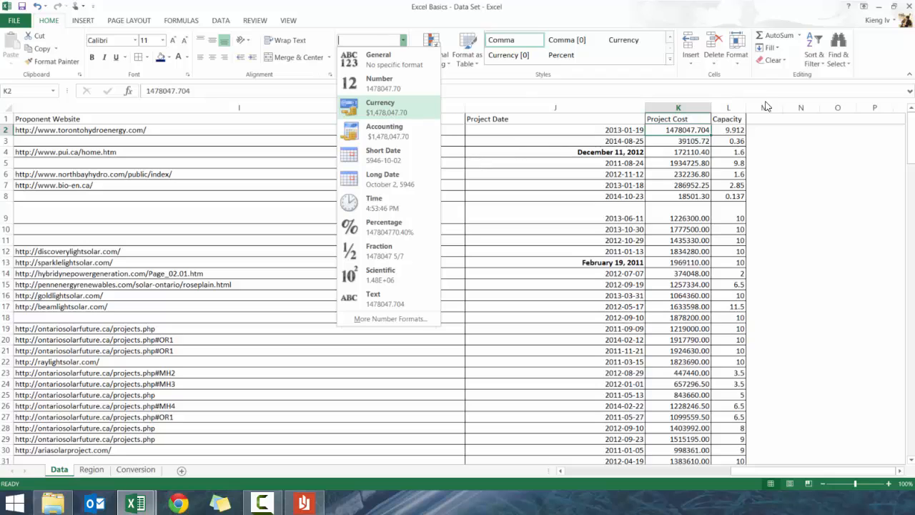
pyautogui.click(392, 114)
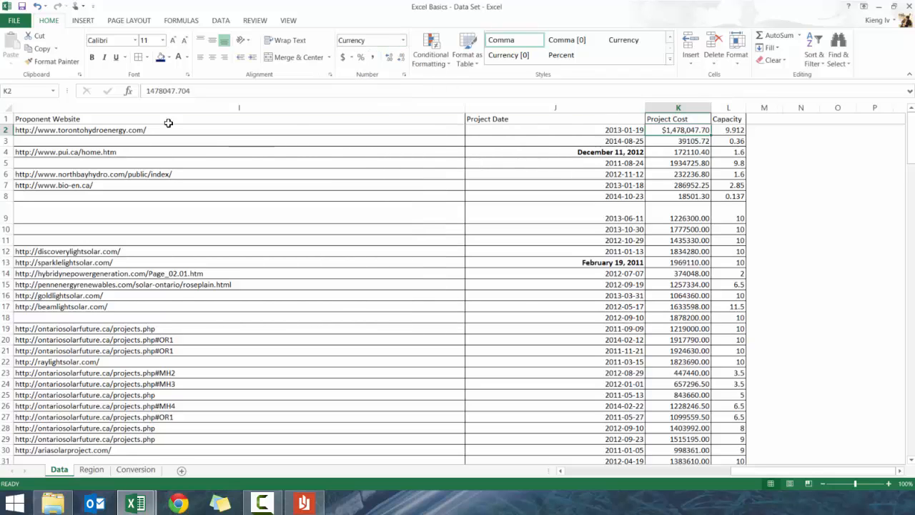
# Make the first Project Cost value negative (-1478047.704) and reselect its cell.
pyautogui.hotkey('ctrl', 'c')
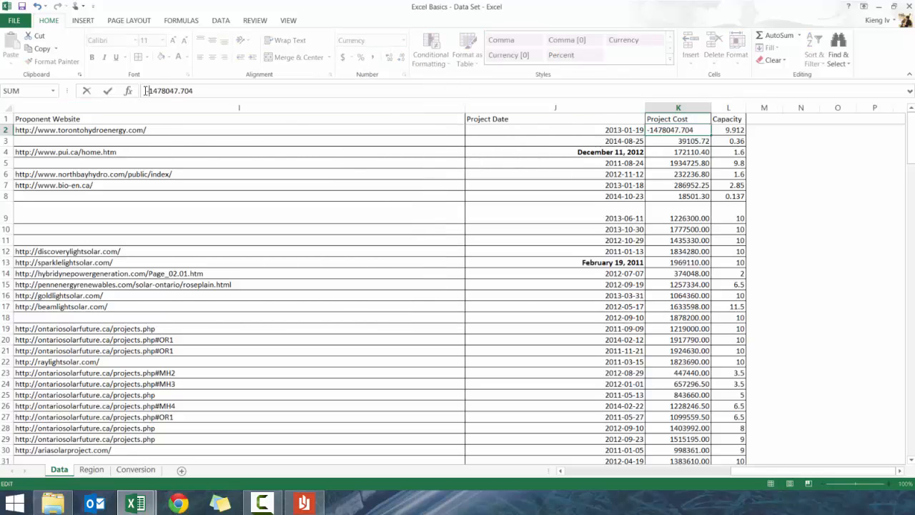
pyautogui.press('Down')
pyautogui.click(686, 133)
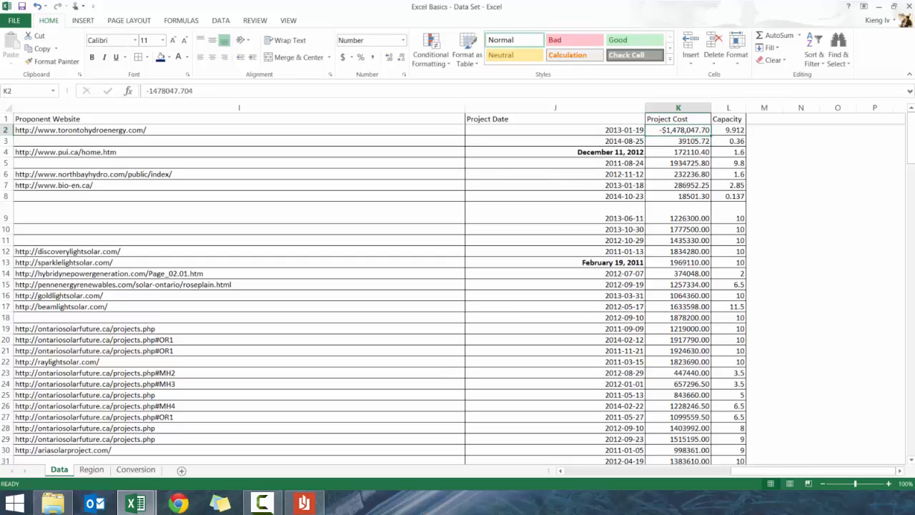
# Switch the negative Project Cost value in K2 to General and back to the Currency format.
pyautogui.click(402, 40)
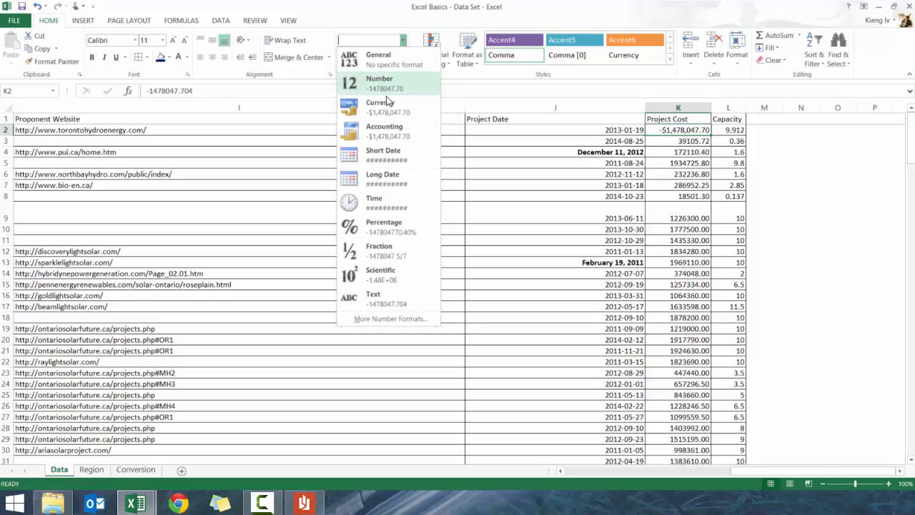
pyautogui.click(669, 130)
pyautogui.moveTo(670, 131); pyautogui.dragTo(684, 139)
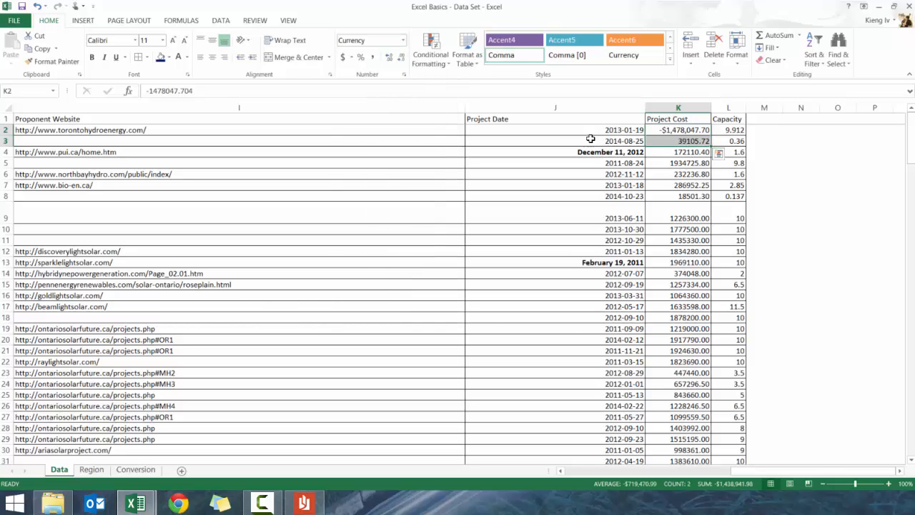
pyautogui.click(665, 132)
pyautogui.click(402, 41)
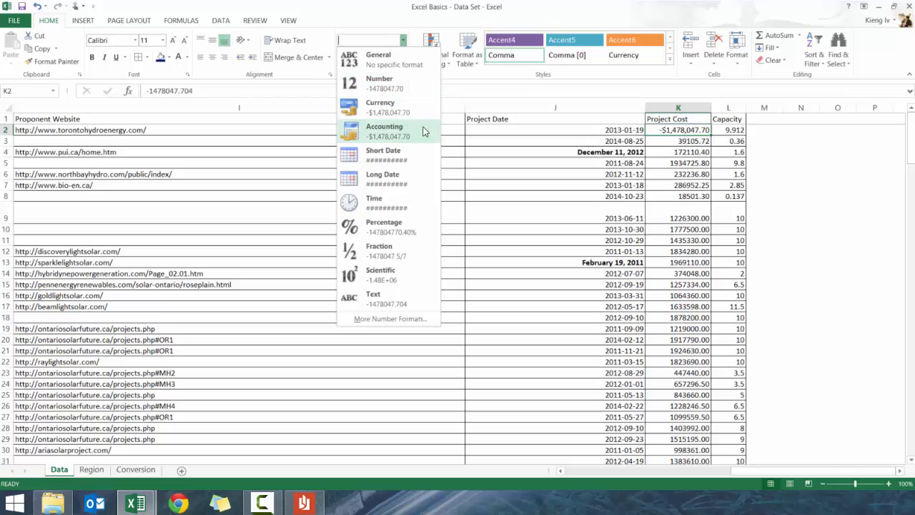
pyautogui.click(392, 61)
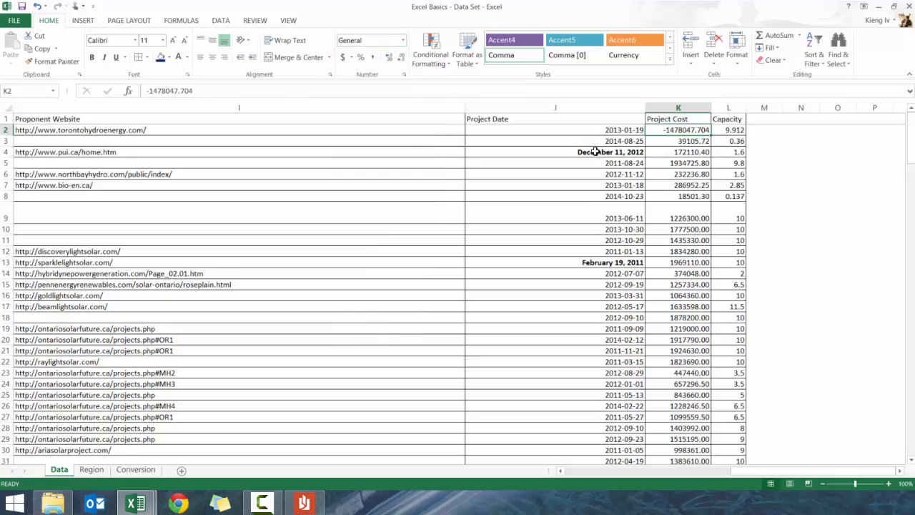
pyautogui.click(402, 41)
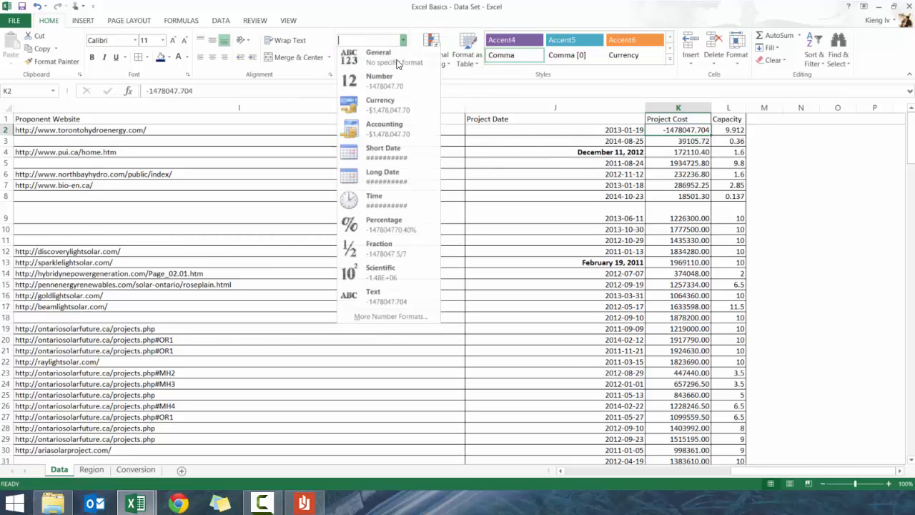
pyautogui.click(383, 111)
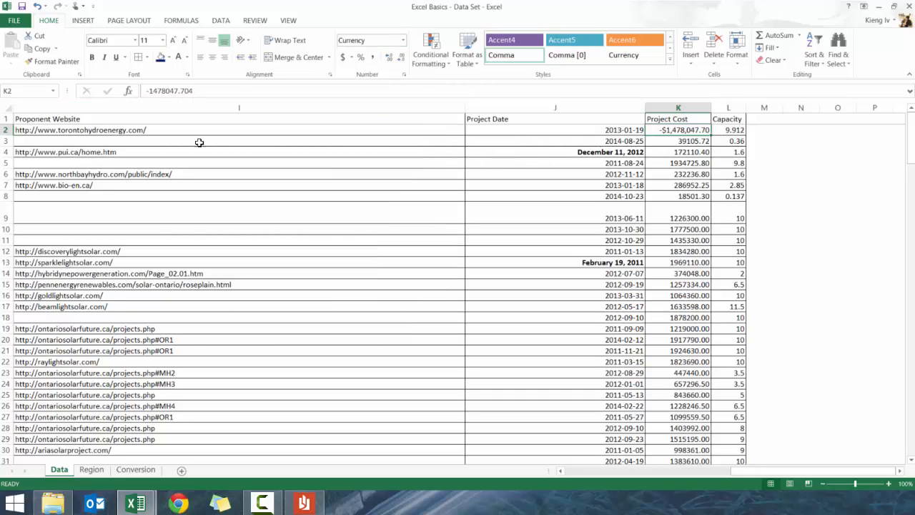
# Remove the minus sign from the Project Cost value in K2 so it reads 1478047.704.
pyautogui.moveTo(149, 91); pyautogui.dragTo(166, 90)
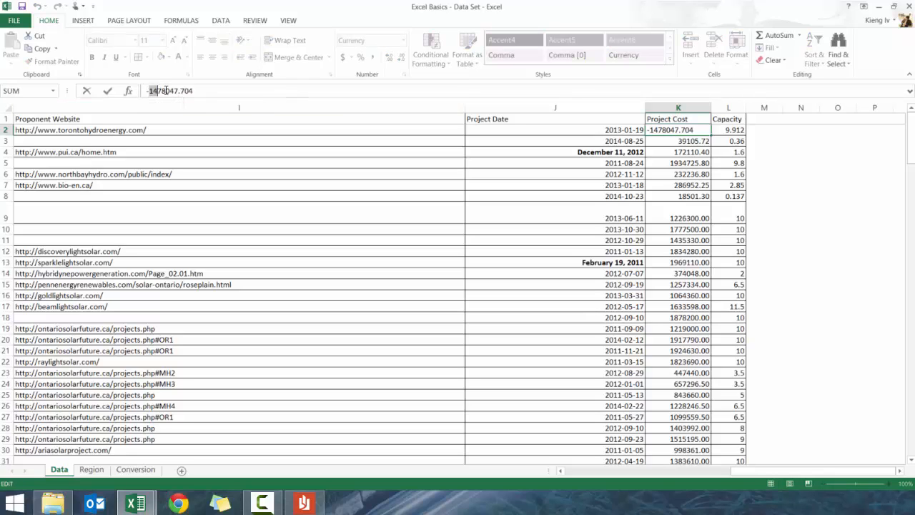
pyautogui.press('End')
pyautogui.press('Home')
pyautogui.press('Delete')
pyautogui.press('Return')
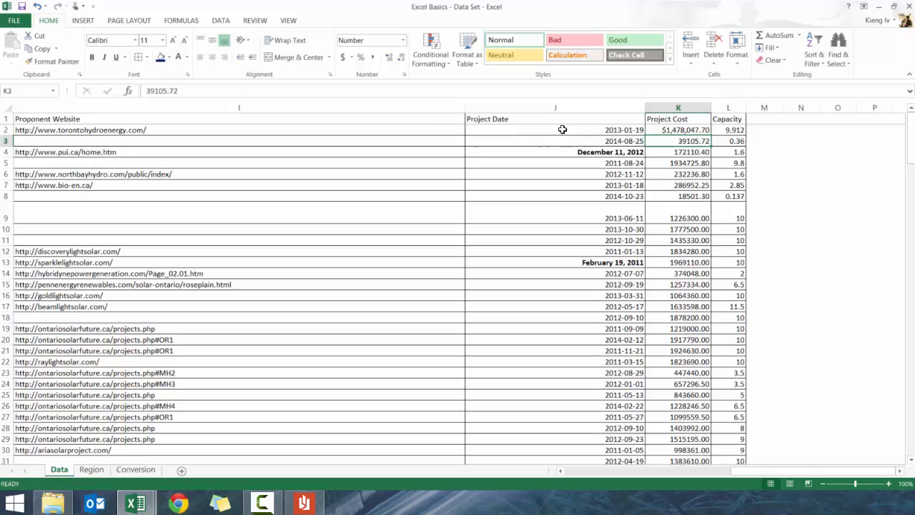
# Format the first Capacity value (L2) as Number.
pyautogui.click(694, 128)
pyautogui.click(731, 131)
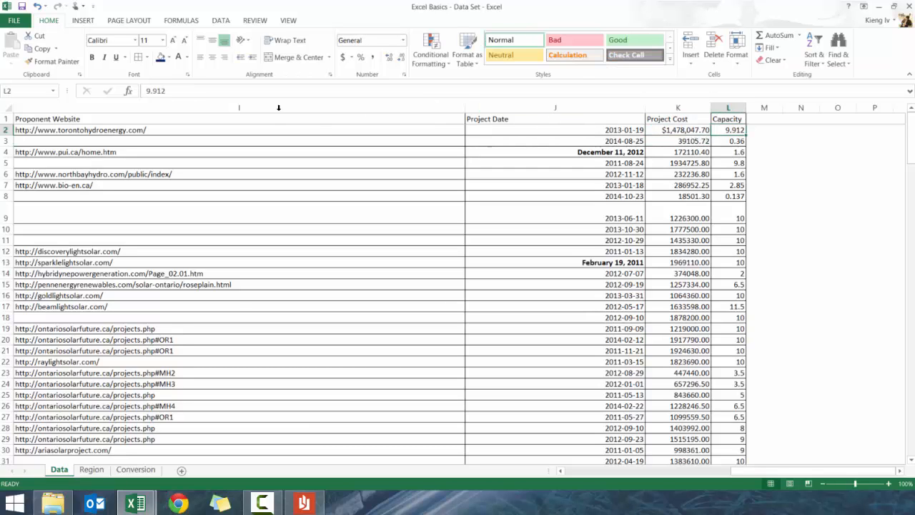
pyautogui.click(403, 41)
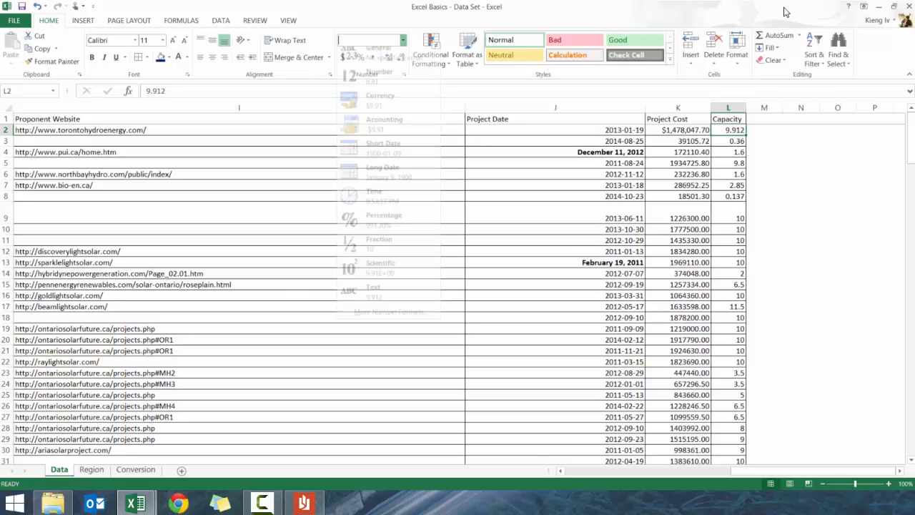
pyautogui.click(403, 83)
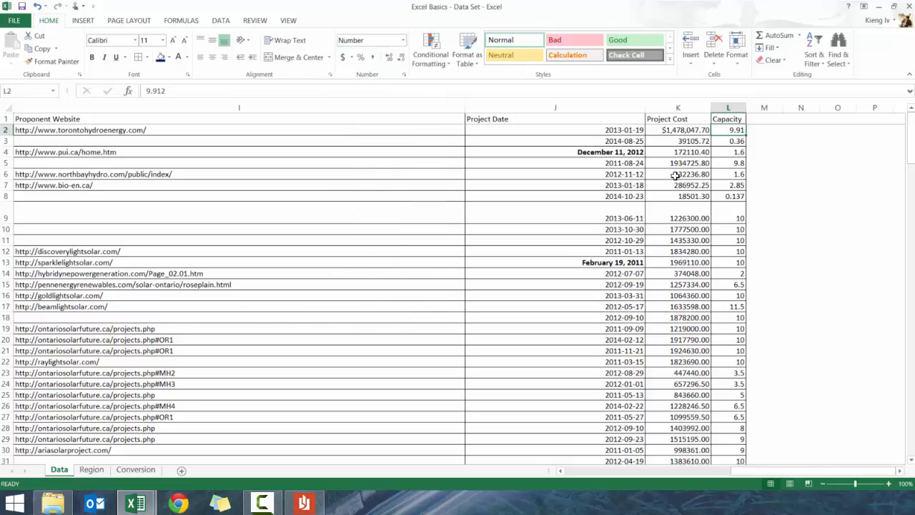
# Compare the Currency and Accounting format options for the Project Cost value in K2, including the currency symbol choices, keeping Currency.
pyautogui.click(684, 131)
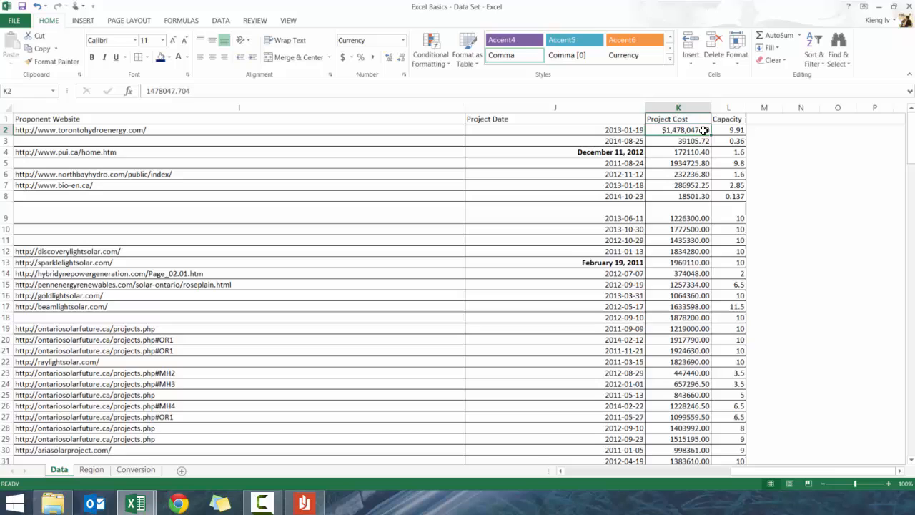
pyautogui.click(403, 40)
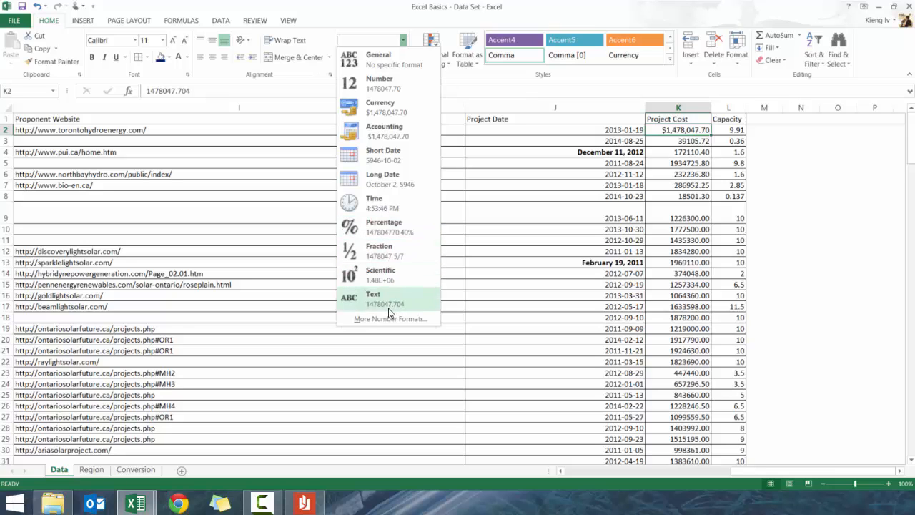
pyautogui.click(379, 326)
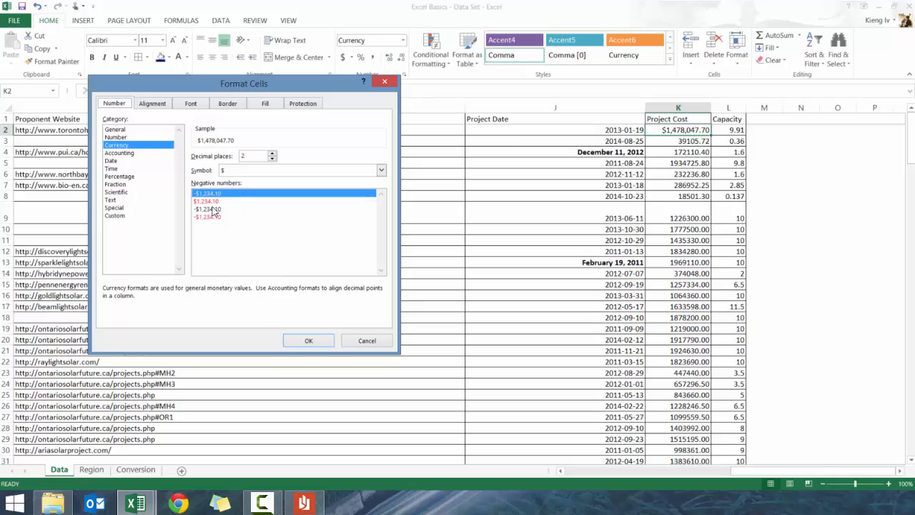
pyautogui.click(133, 152)
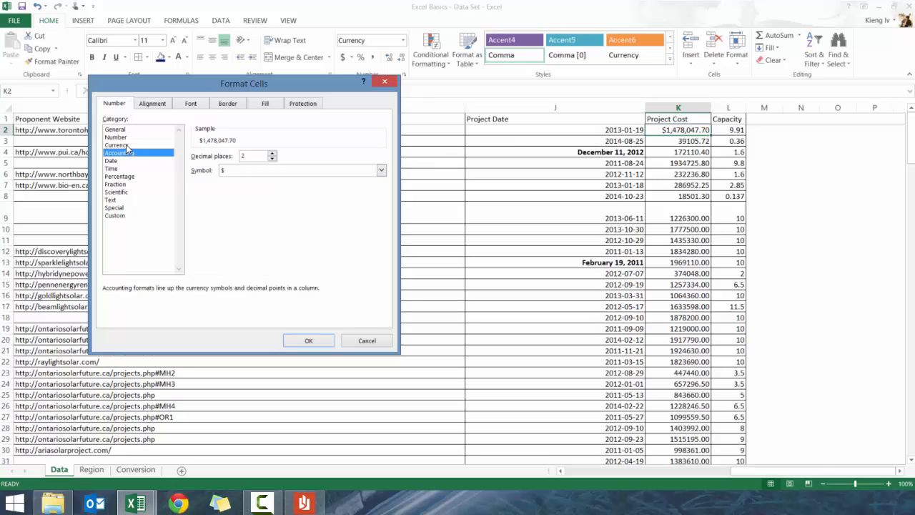
pyautogui.click(126, 144)
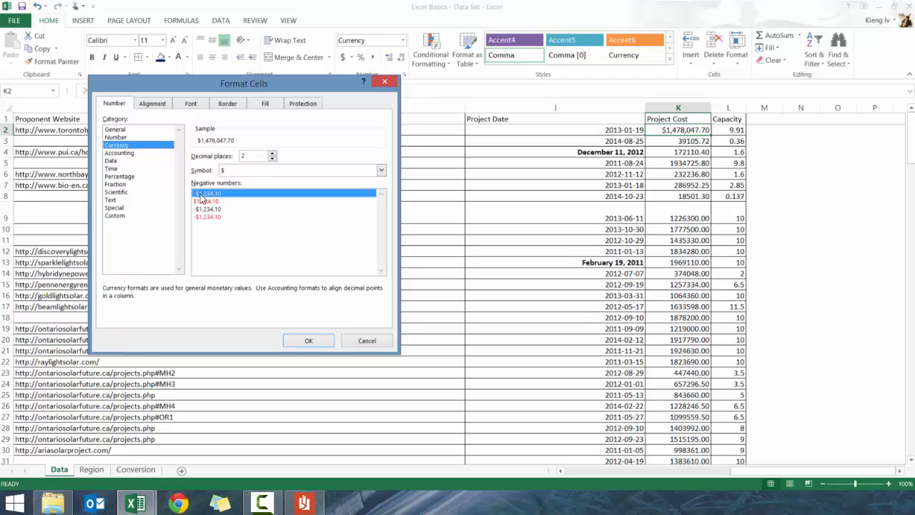
pyautogui.click(381, 170)
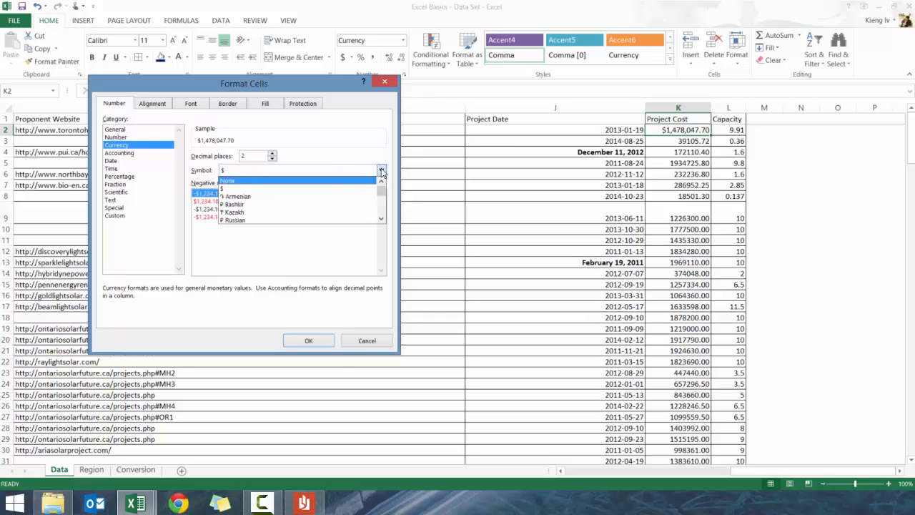
pyautogui.click(338, 141)
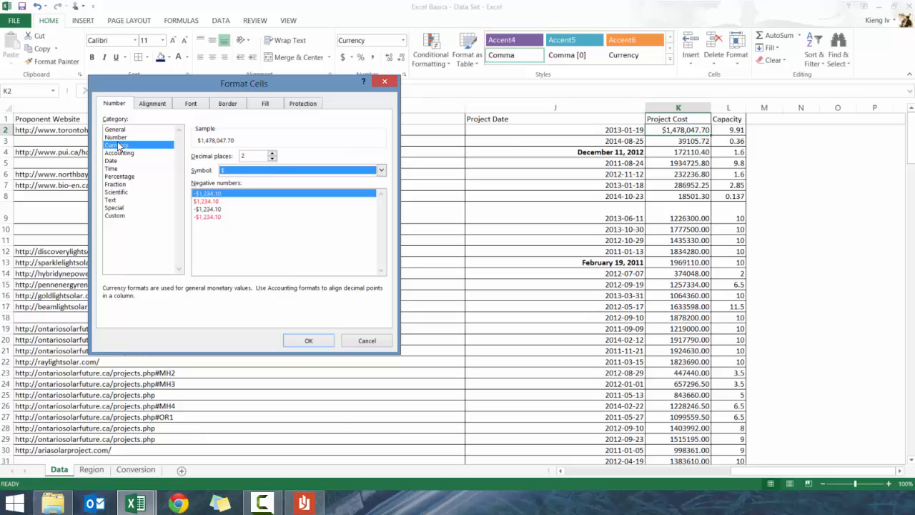
pyautogui.press('Return')
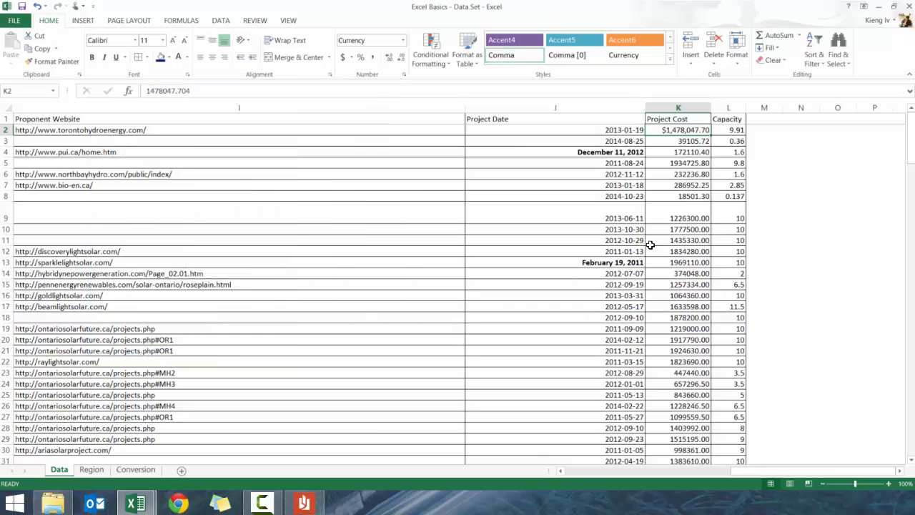
# Switch the first Project Date (J2) to the Long Date format and back to Short Date.
pyautogui.click(629, 131)
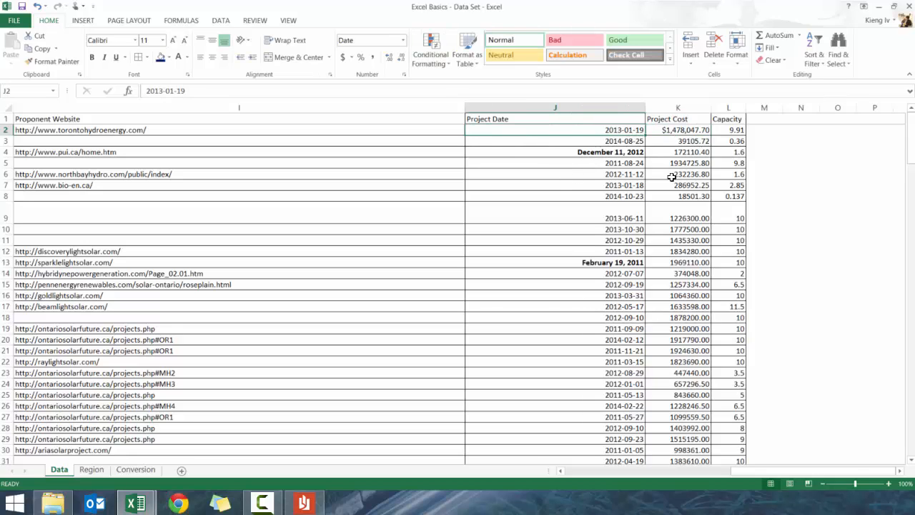
pyautogui.click(403, 41)
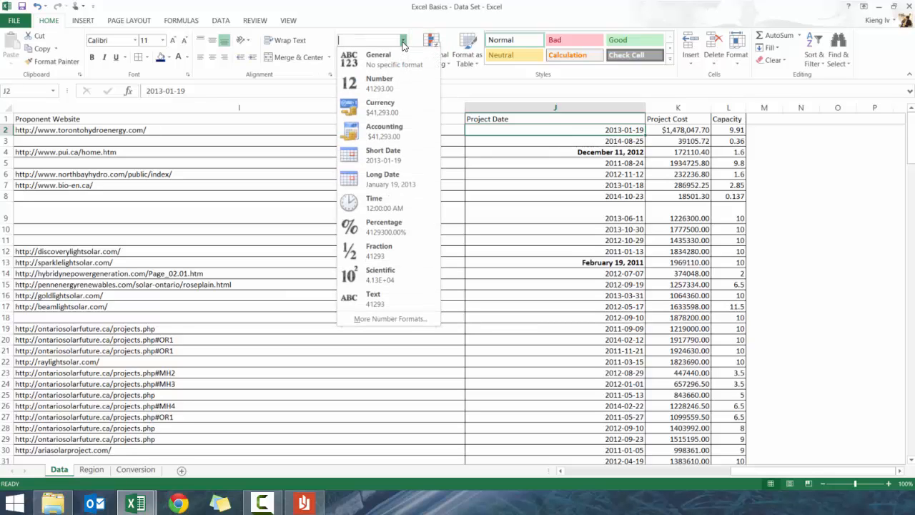
pyautogui.click(386, 155)
pyautogui.click(403, 41)
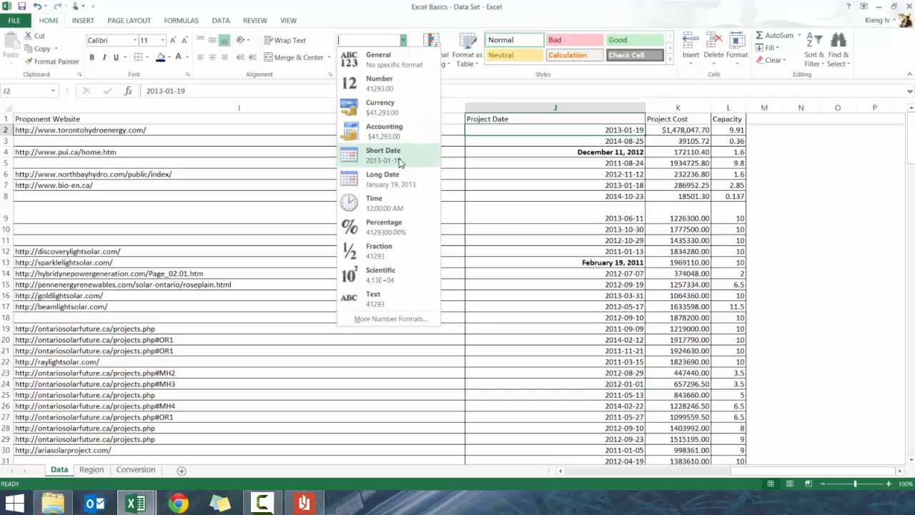
pyautogui.click(396, 178)
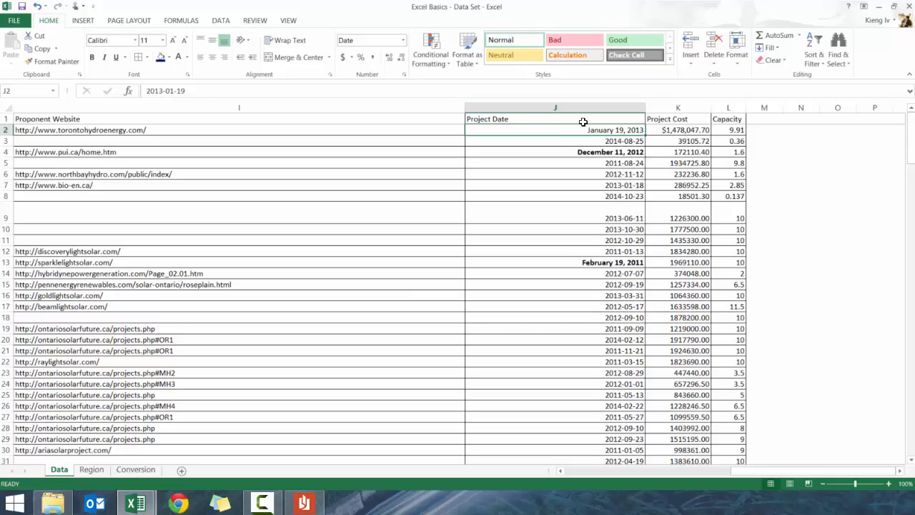
pyautogui.click(402, 40)
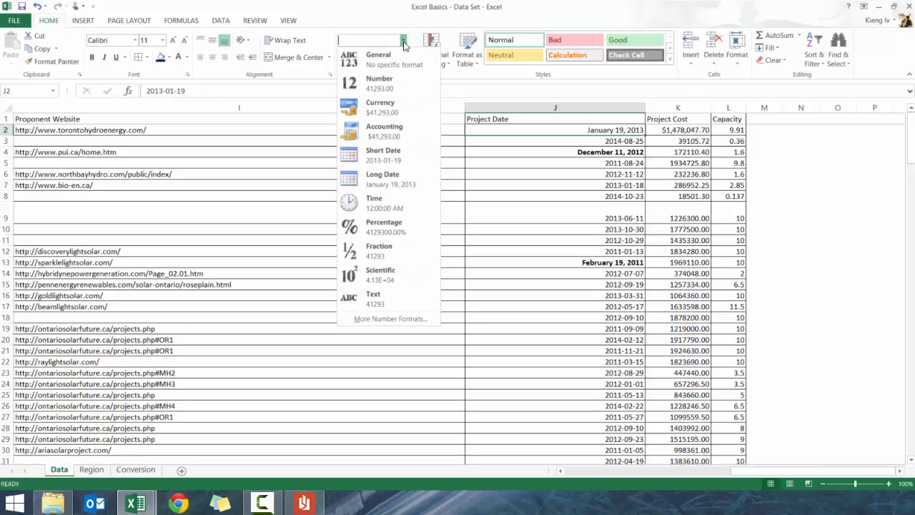
pyautogui.click(418, 155)
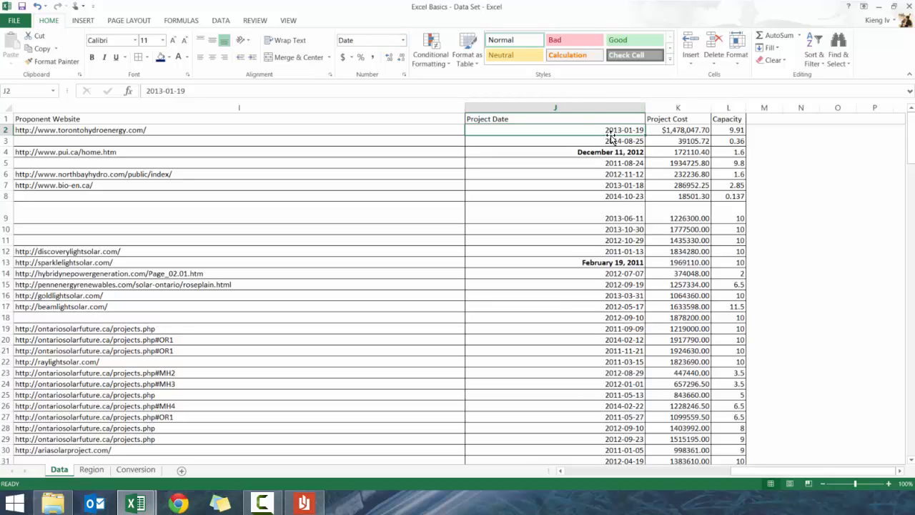
# Format the Project Date in J2 with the 14-Mar-12 date type for the English (Canada) locale.
pyautogui.click(403, 41)
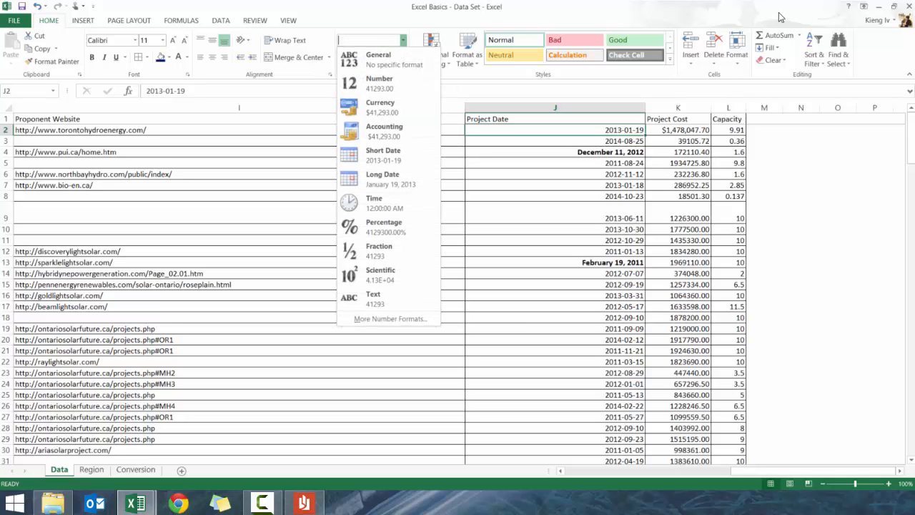
pyautogui.click(390, 318)
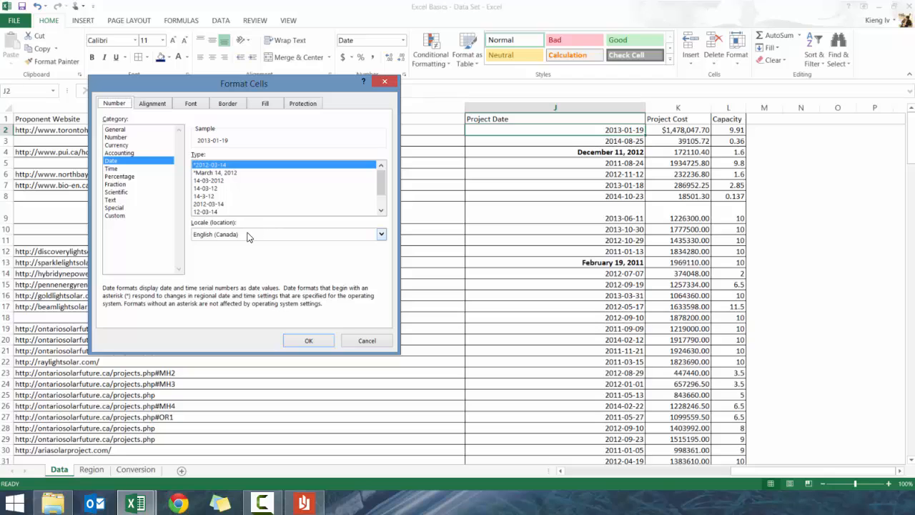
pyautogui.moveTo(382, 192)
pyautogui.mouseDown()
pyautogui.moveTo(382, 206)
pyautogui.moveTo(389, 179)
pyautogui.mouseUp()
pyautogui.click(113, 215)
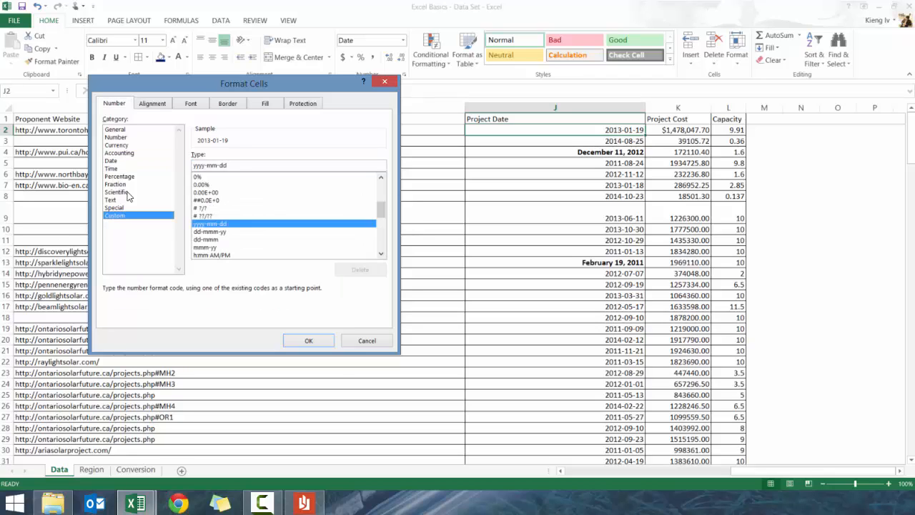
pyautogui.click(122, 161)
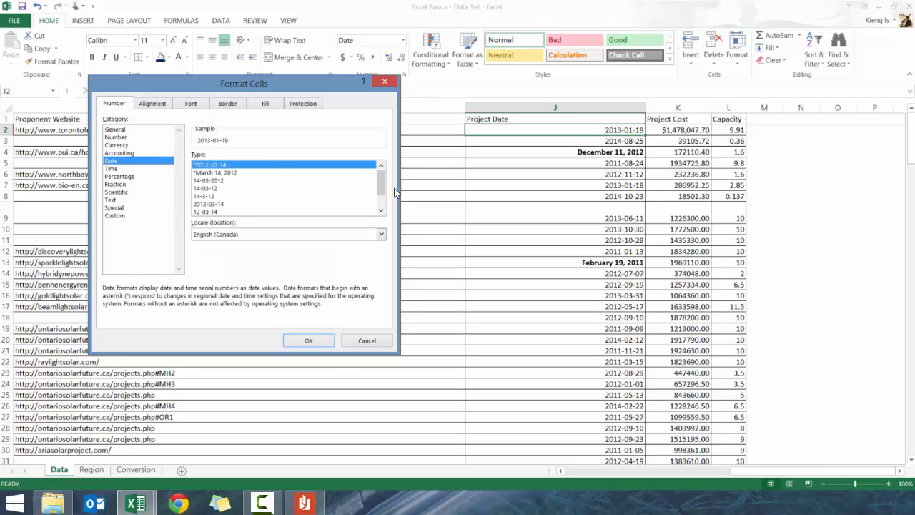
pyautogui.moveTo(383, 193); pyautogui.dragTo(386, 223)
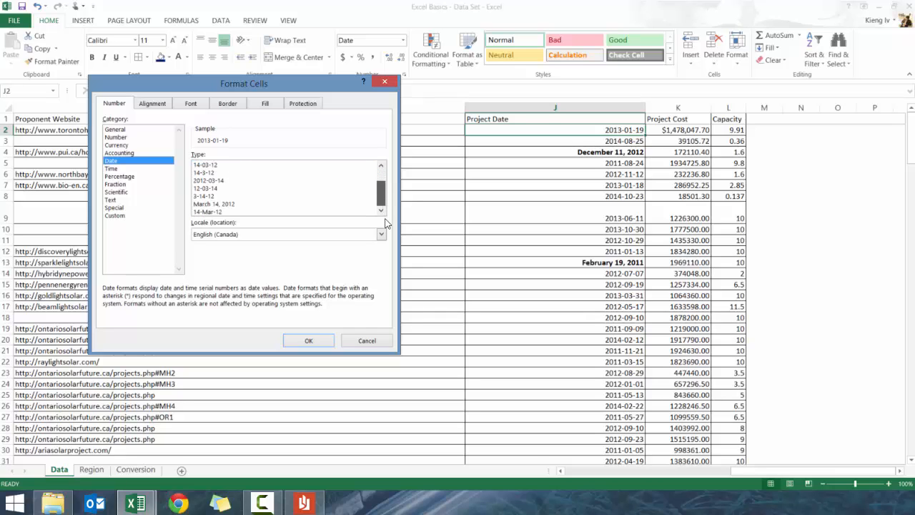
pyautogui.click(281, 212)
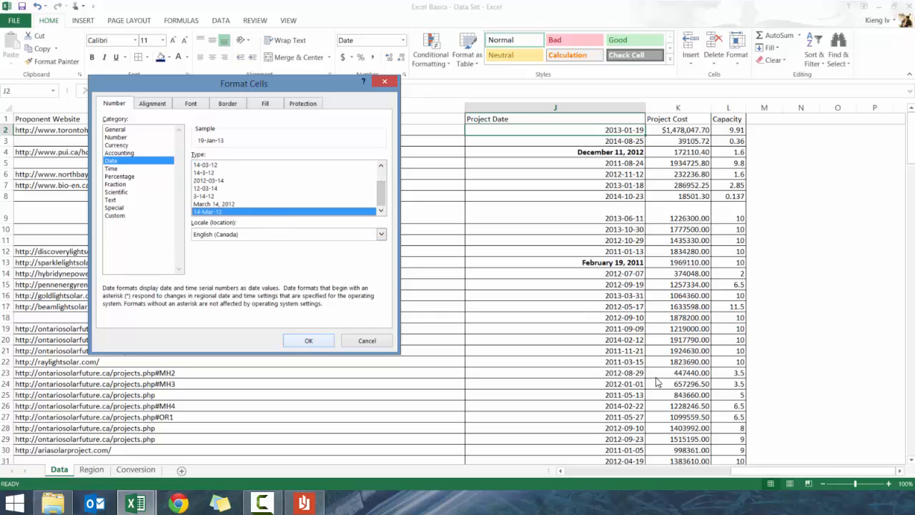
pyautogui.press('Return')
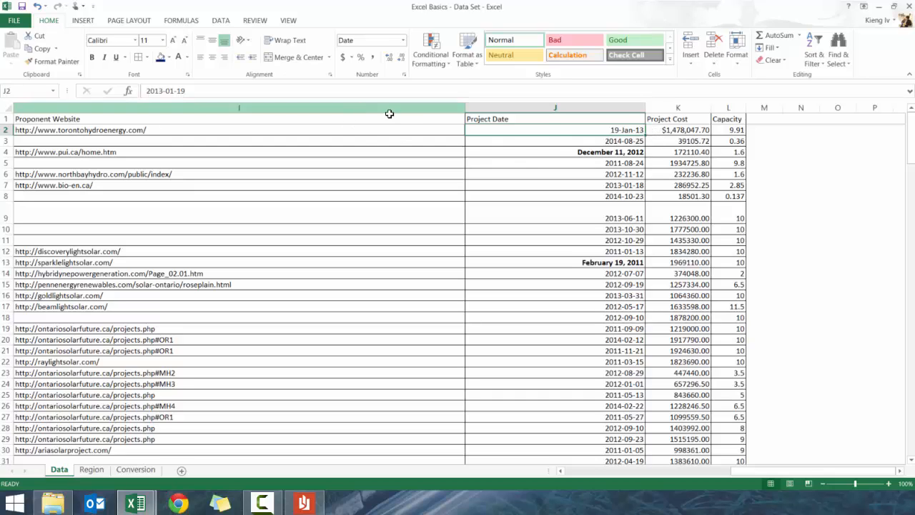
# Examine the custom number format codes available for the Project Date in J2 without applying any.
pyautogui.click(404, 40)
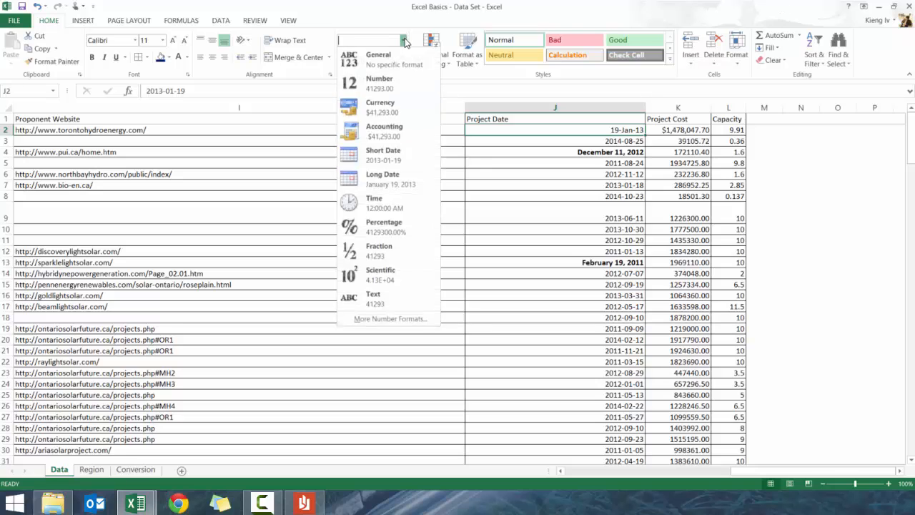
pyautogui.click(404, 40)
pyautogui.click(404, 40)
pyautogui.click(390, 318)
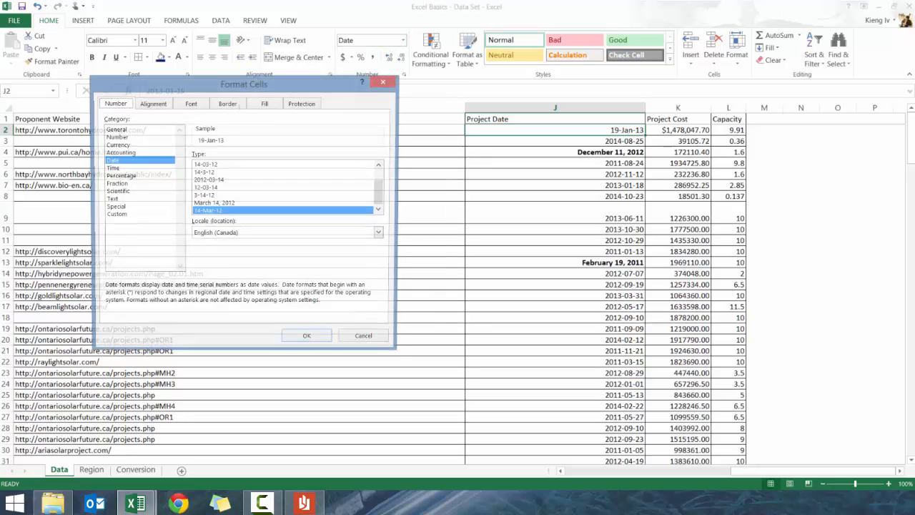
pyautogui.click(117, 216)
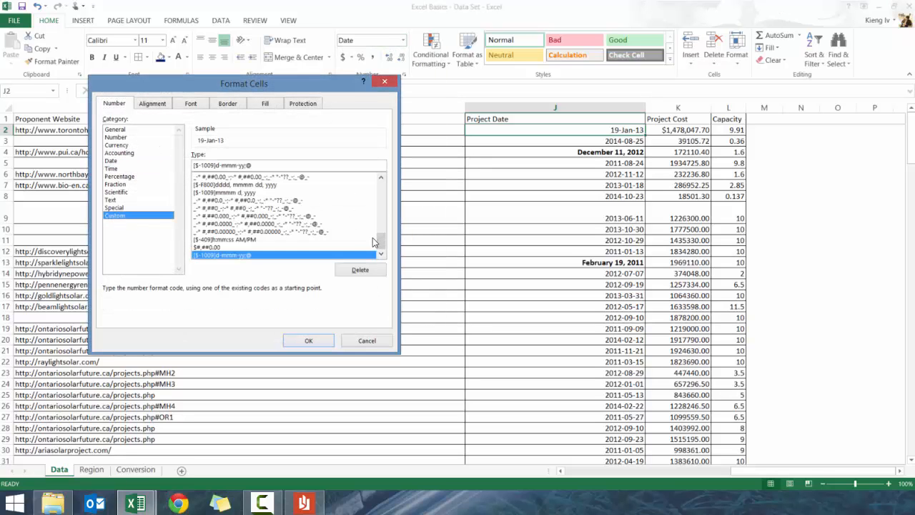
pyautogui.click(363, 341)
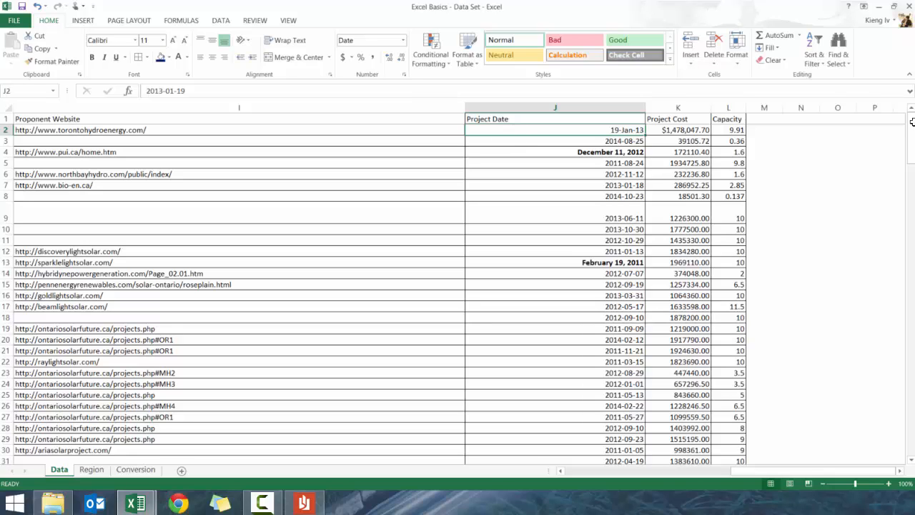
pyautogui.moveTo(510, 131); pyautogui.dragTo(512, 307)
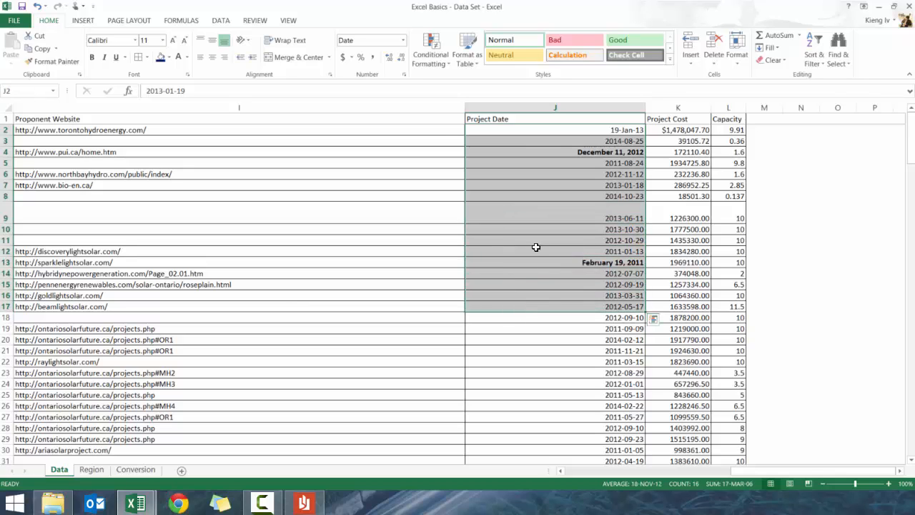
pyautogui.click(536, 249)
pyautogui.click(547, 133)
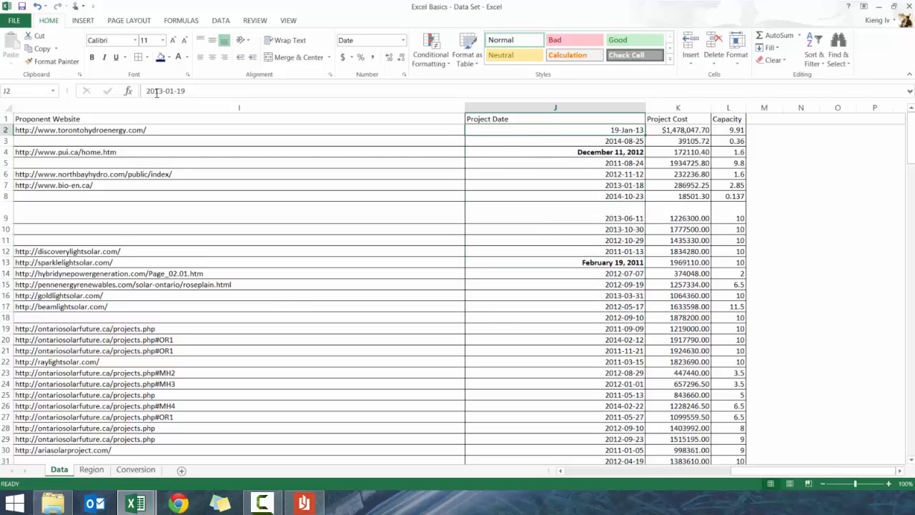
# Remove the bold from the Project Date in J4 and apply the 14-Mar-12 date type to it.
pyautogui.click(597, 152)
pyautogui.click(91, 57)
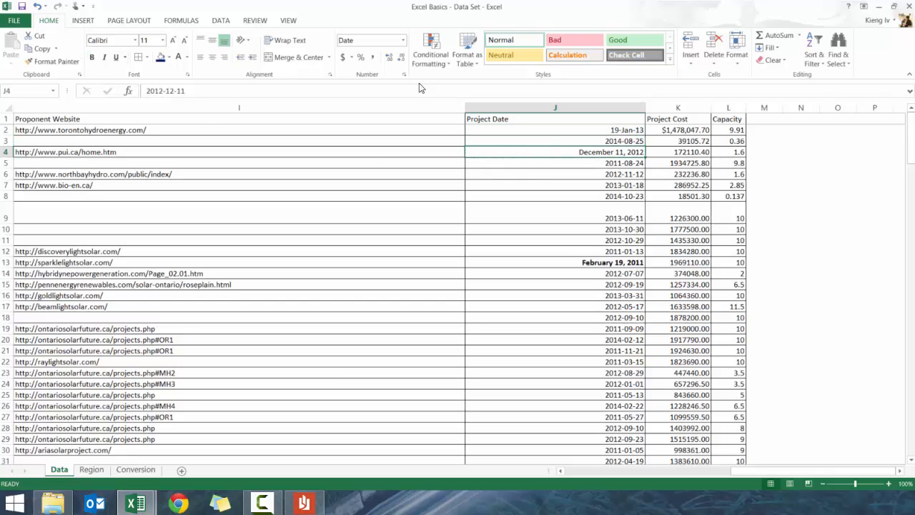
pyautogui.click(403, 41)
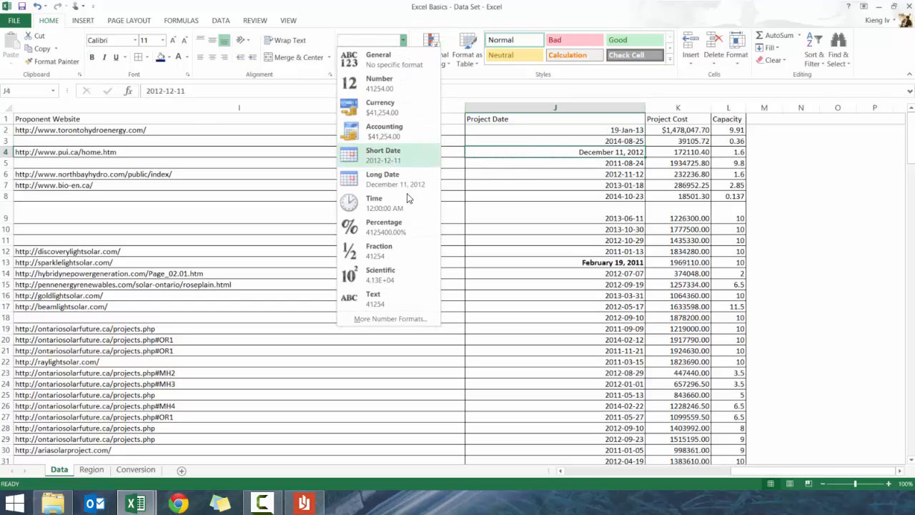
pyautogui.click(378, 317)
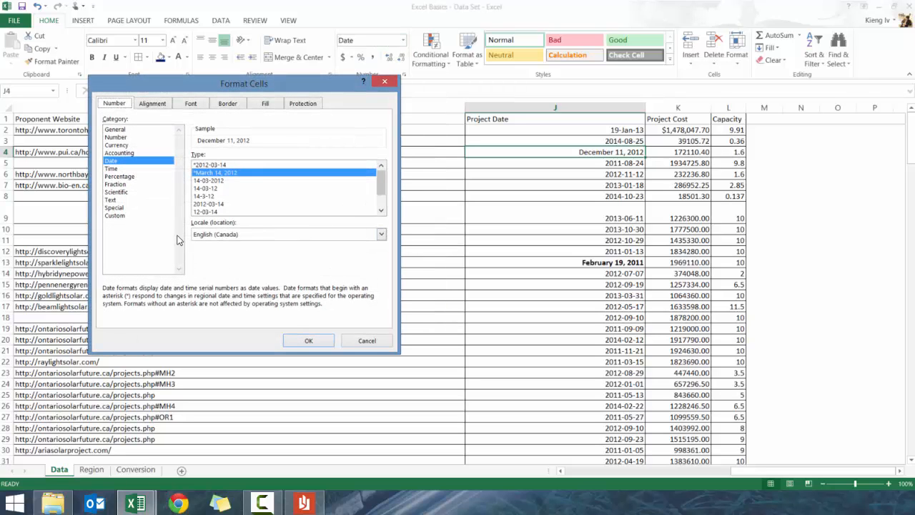
pyautogui.moveTo(379, 184); pyautogui.dragTo(384, 208)
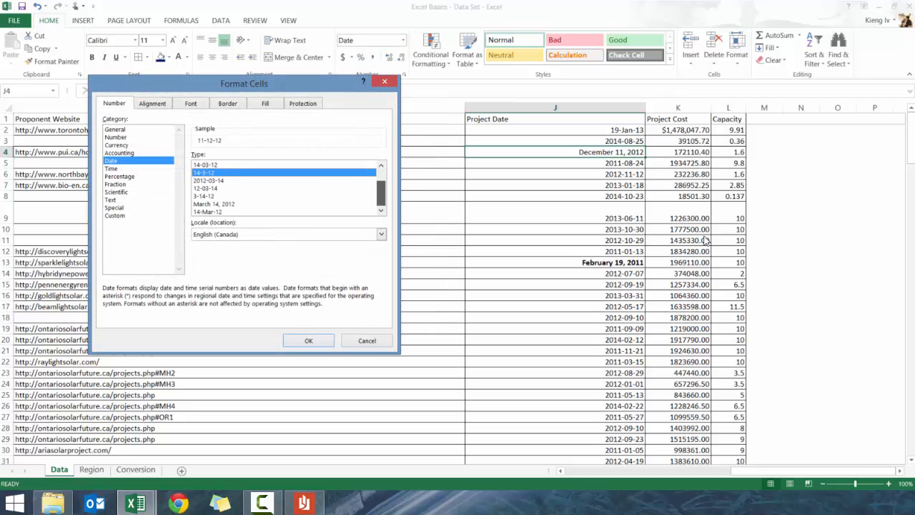
pyautogui.click(205, 212)
pyautogui.click(308, 336)
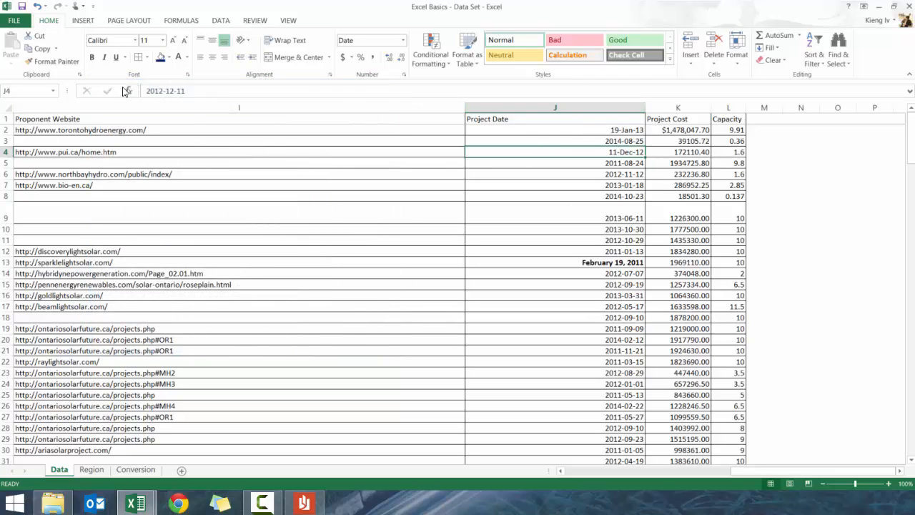
# Copy the date format from J4 to the Project Date in J3 with Format Painter.
pyautogui.click(71, 63)
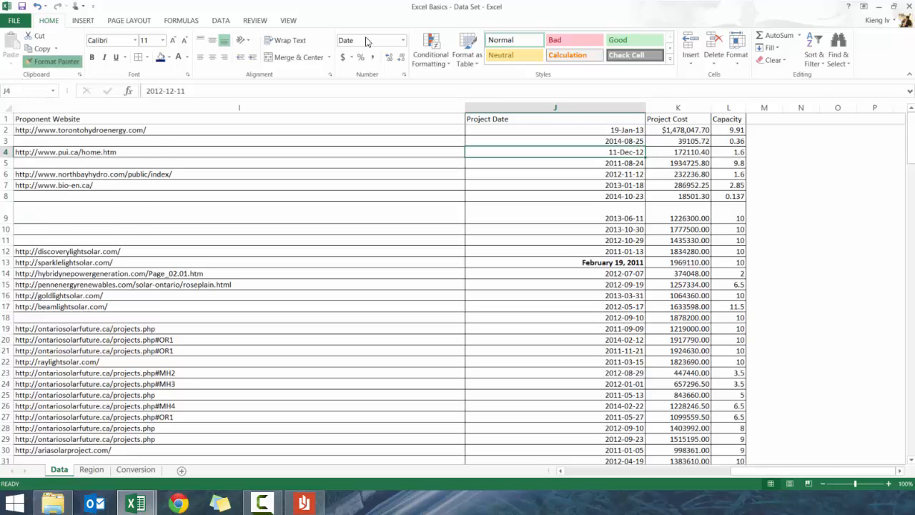
pyautogui.click(590, 141)
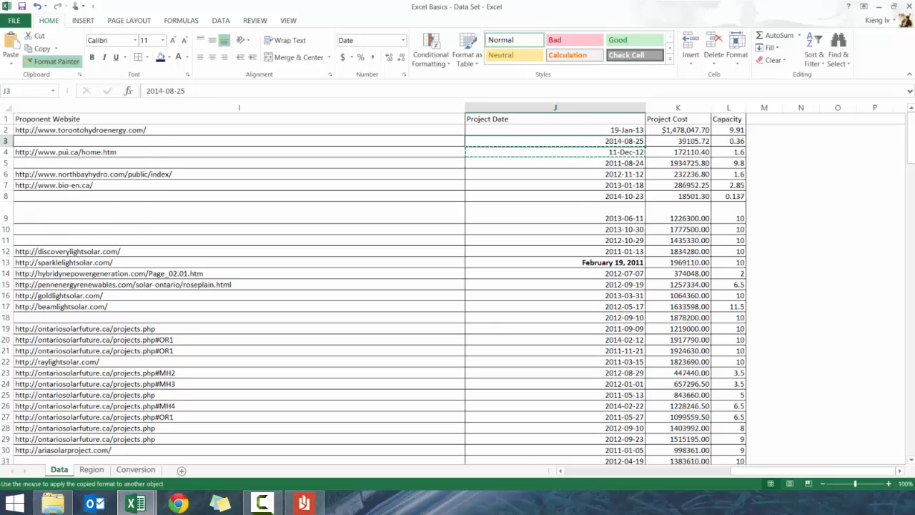
pyautogui.click(56, 61)
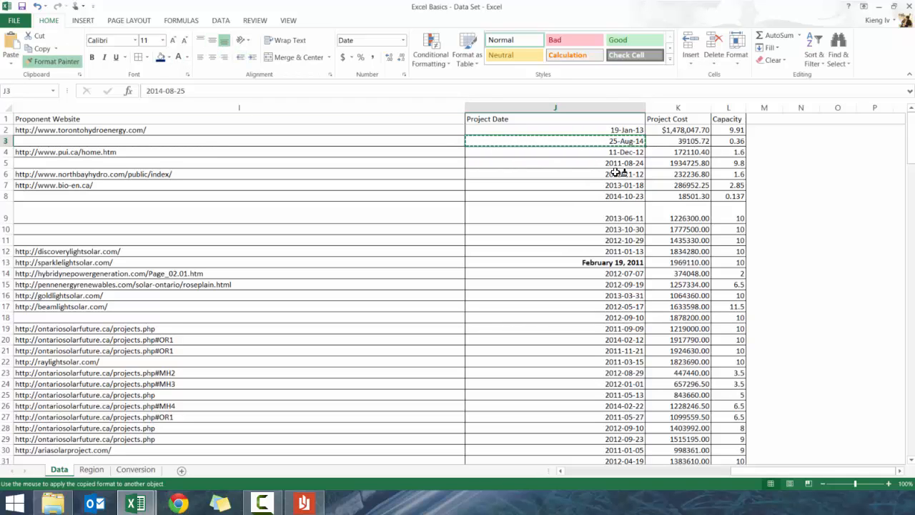
pyautogui.press('Escape')
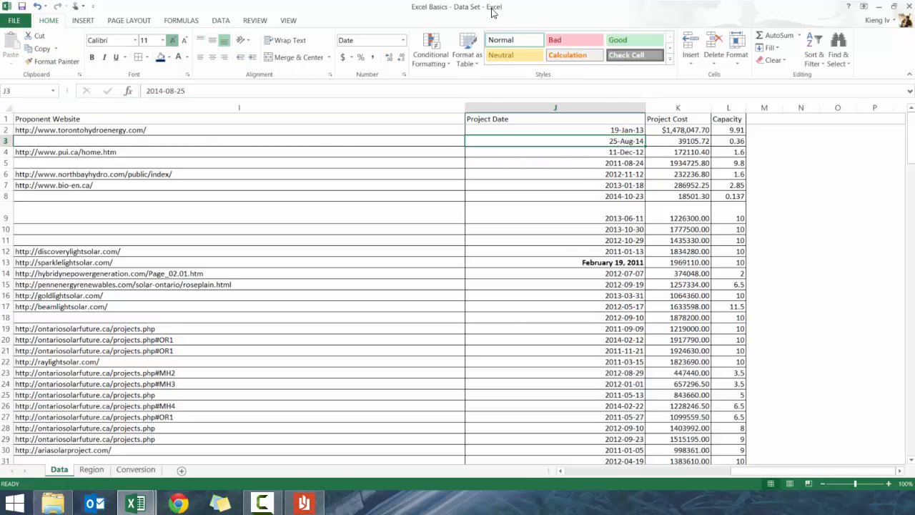
# Enlarge the font of the Project Date in J3 to 18 and copy its formatting onto J4 with Format Painter.
pyautogui.click(173, 41)
pyautogui.click(173, 41)
pyautogui.click(173, 41)
pyautogui.click(173, 41)
pyautogui.click(44, 63)
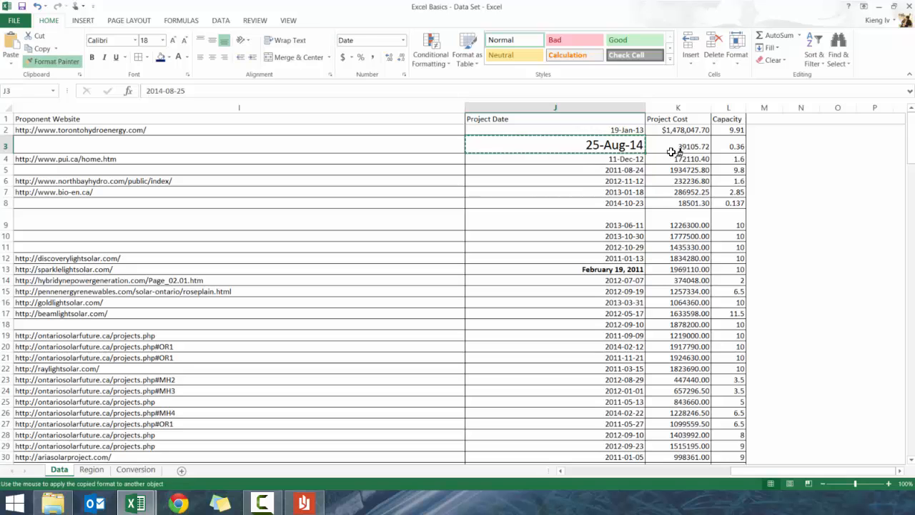
pyautogui.click(614, 156)
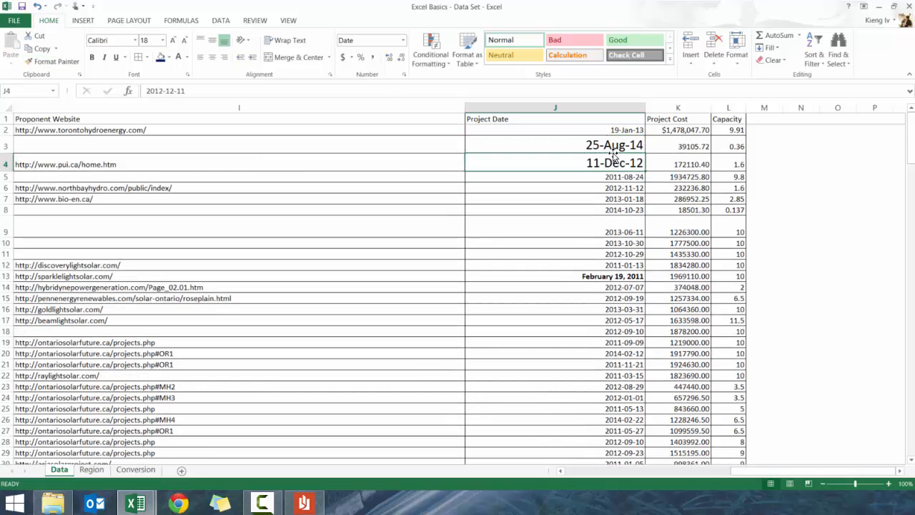
# Undo the format copy onto J4 and the font size increases made in J3.
pyautogui.hotkey('ctrl', 'z')
pyautogui.hotkey('ctrl', 'z')
pyautogui.hotkey('ctrl', 'z')
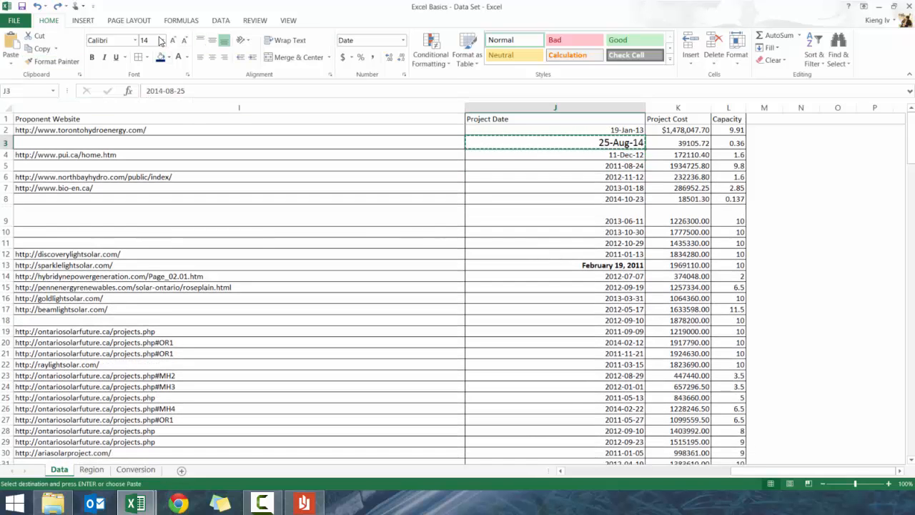
pyautogui.hotkey('ctrl', 'z')
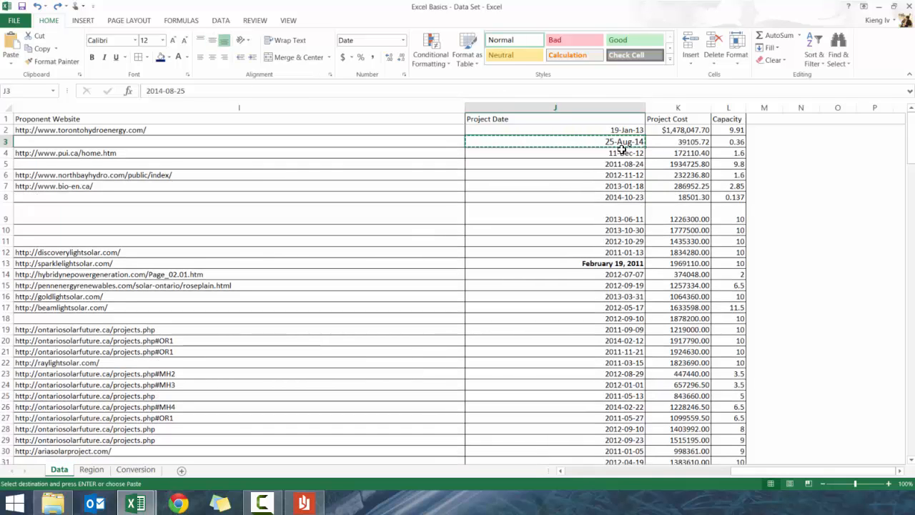
pyautogui.hotkey('ctrl', 'z')
# Copy the date format from J3 to J5 and from there to the rest of the Project Date column through J185 with Format Painter.
pyautogui.click(52, 61)
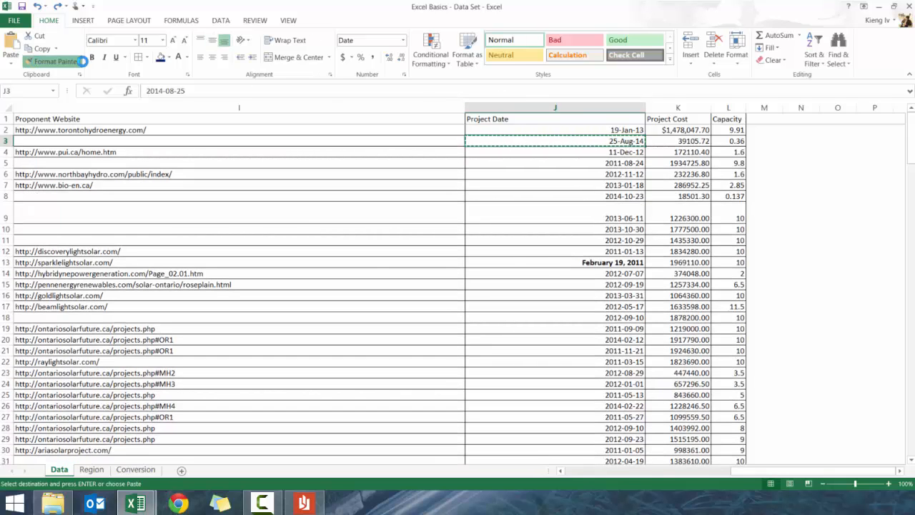
pyautogui.click(605, 164)
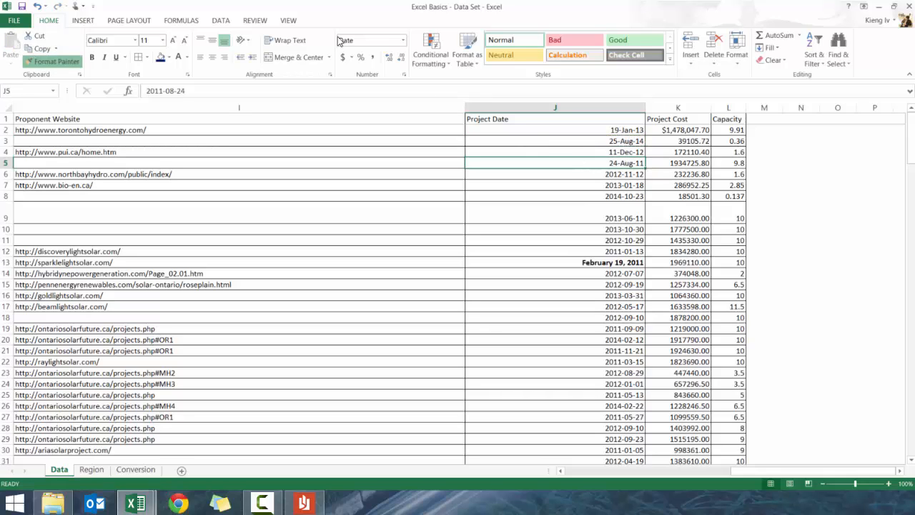
pyautogui.click(52, 63)
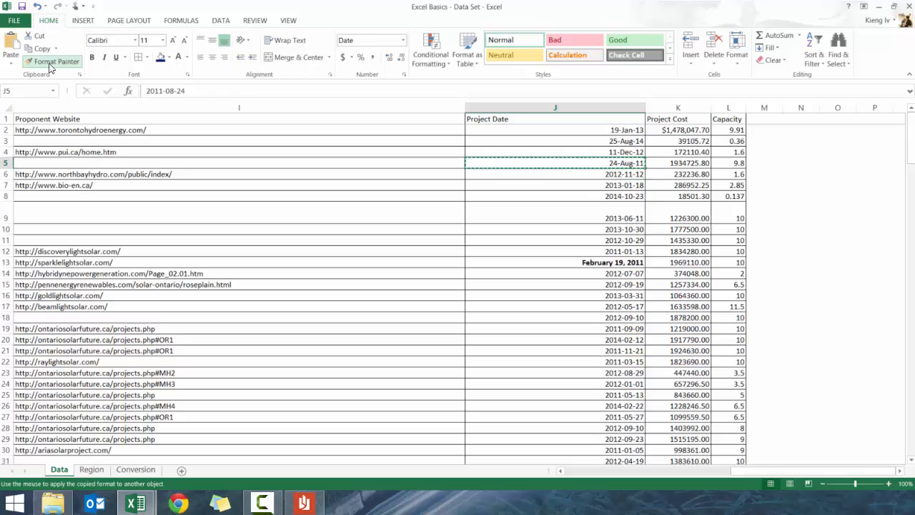
pyautogui.hotkey('ctrl', 'shift', 'Down')
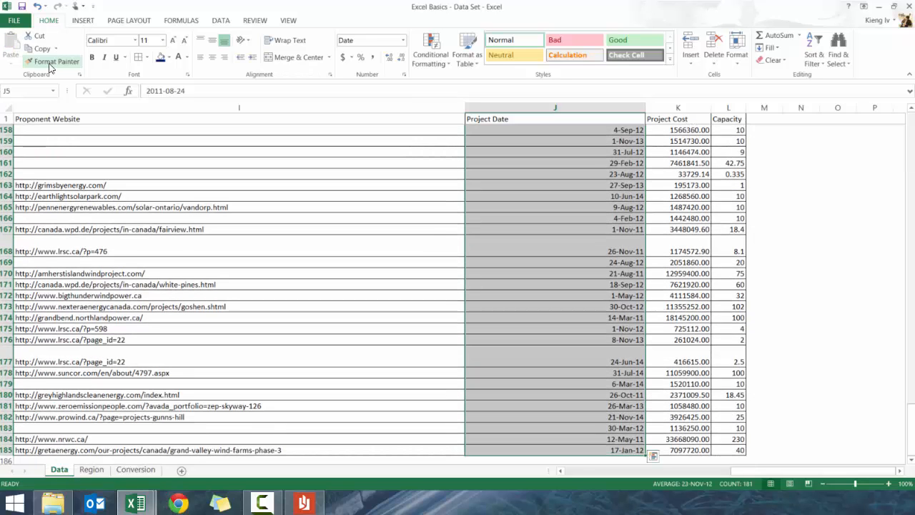
pyautogui.press('Up')
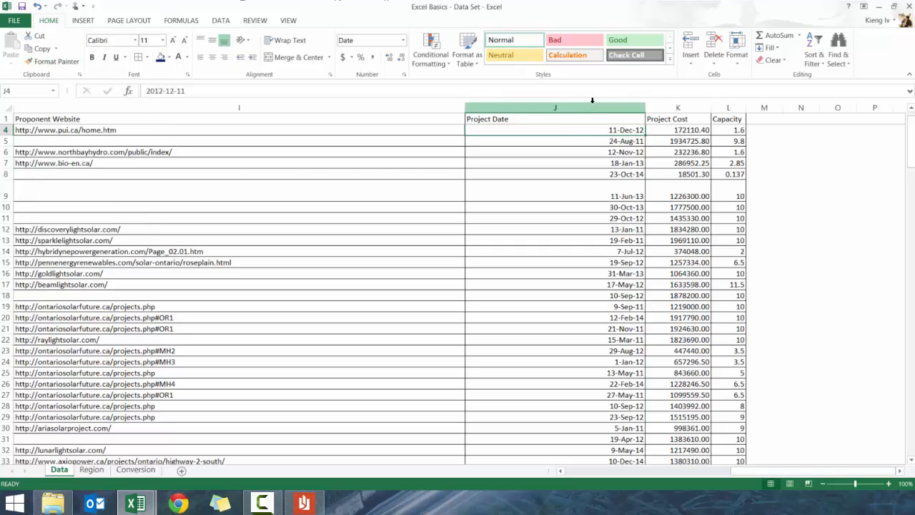
# Apply the Accounting number format with a dollar sign to the whole Project Cost column.
pyautogui.click(677, 107)
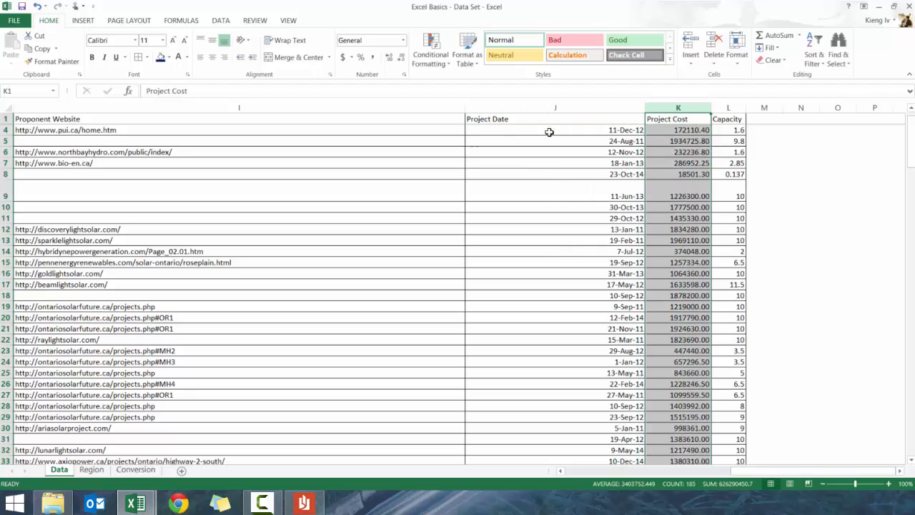
pyautogui.click(345, 57)
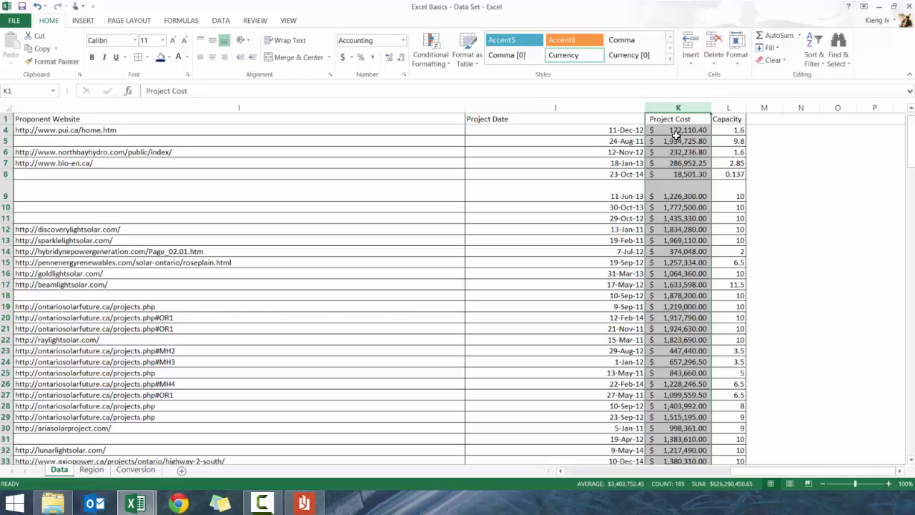
pyautogui.click(675, 132)
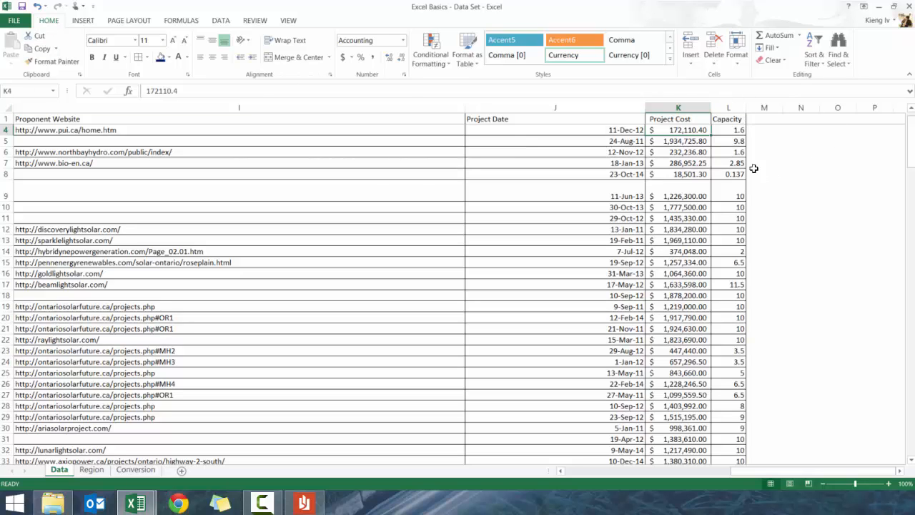
pyautogui.click(710, 135)
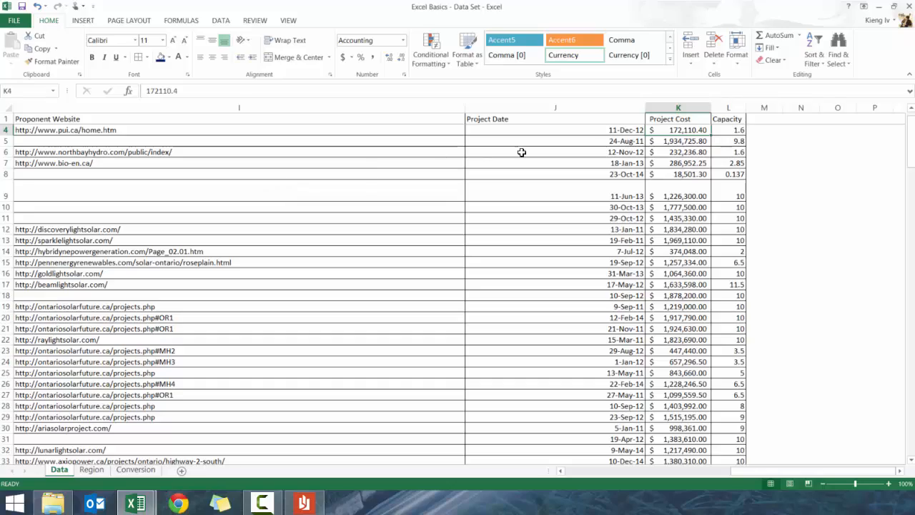
# Start a Text That Contains conditional formatting rule on the whole Proponent Website column and clear its suggested text.
pyautogui.moveTo(140, 210)
pyautogui.mouseDown()
pyautogui.moveTo(5, 229)
pyautogui.moveTo(516, 164)
pyautogui.moveTo(706, 224)
pyautogui.moveTo(7, 121)
pyautogui.moveTo(711, 115)
pyautogui.moveTo(121, 151)
pyautogui.mouseUp()
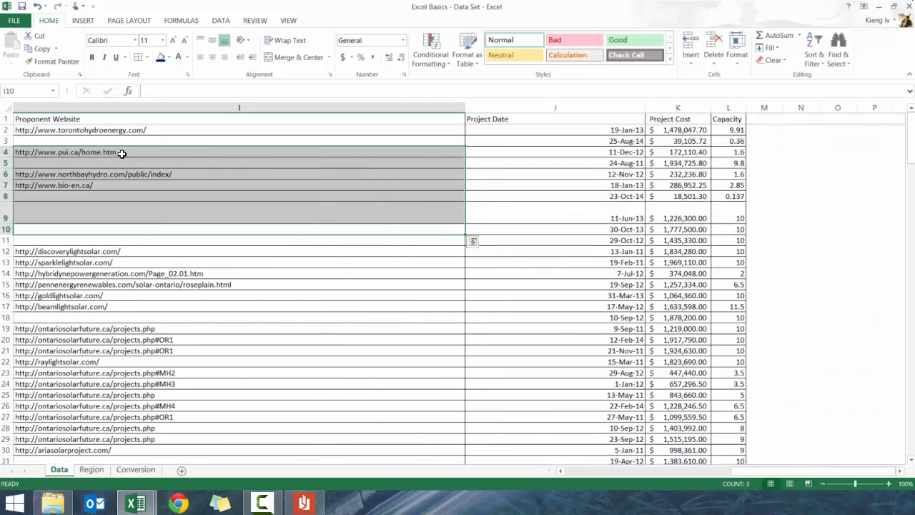
pyautogui.click(132, 152)
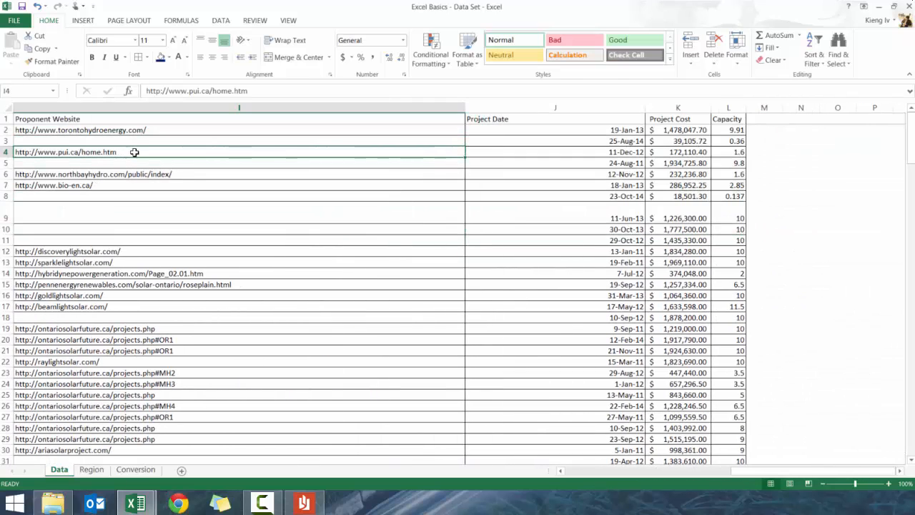
pyautogui.click(135, 106)
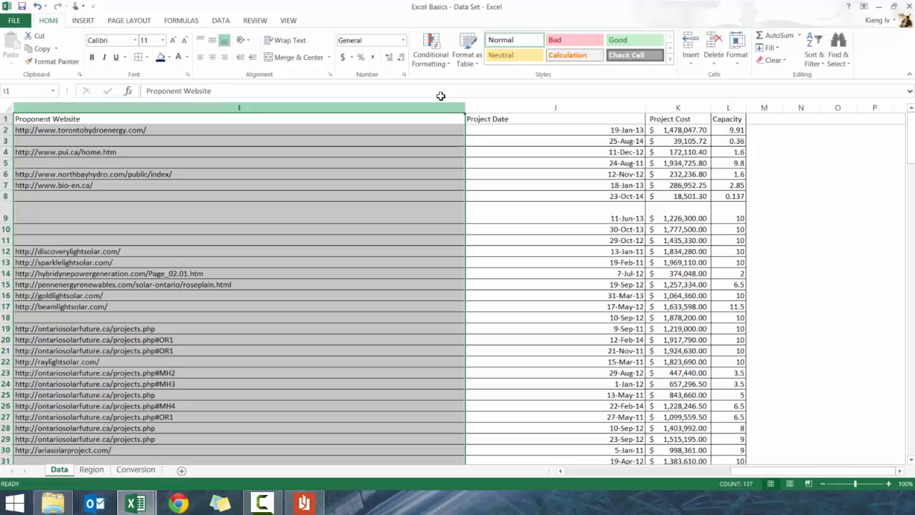
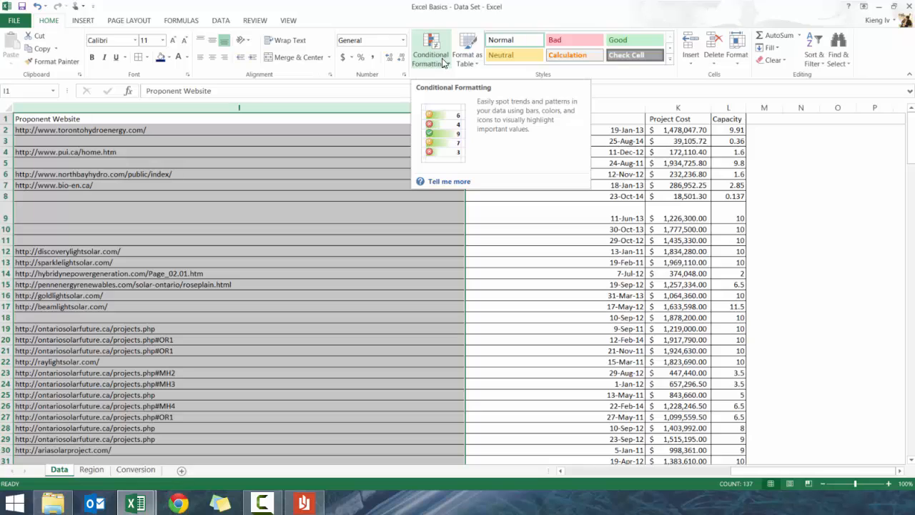
pyautogui.click(441, 62)
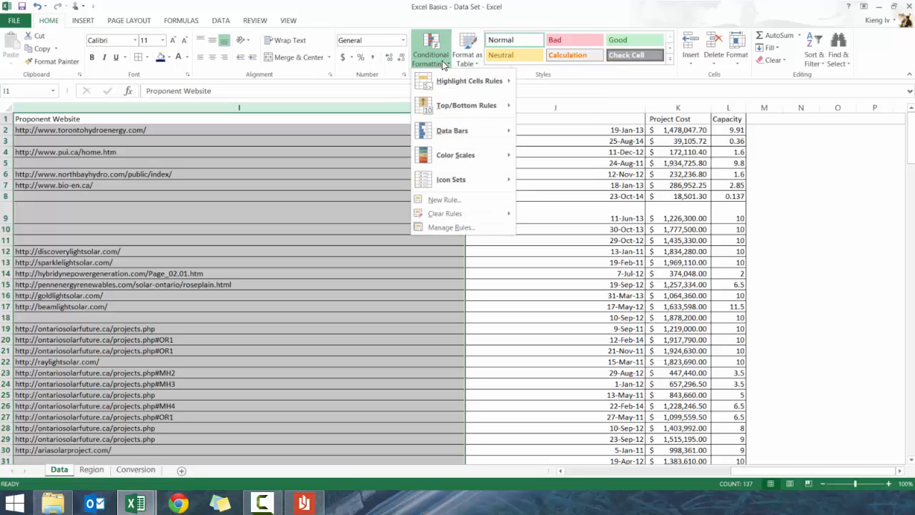
pyautogui.moveTo(441, 73)
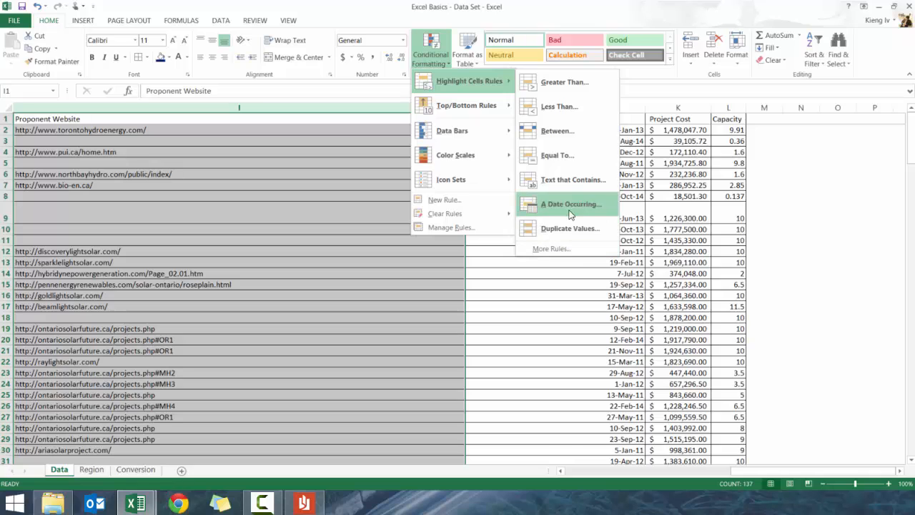
pyautogui.click(572, 183)
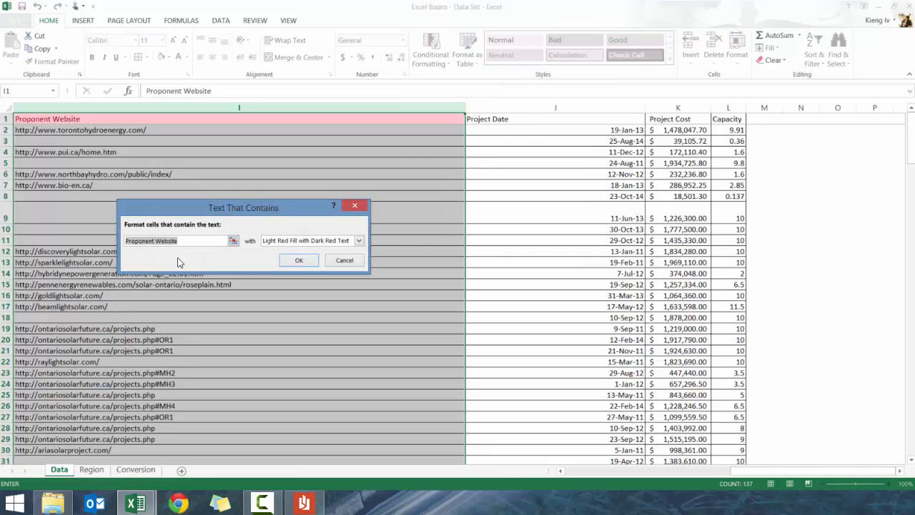
pyautogui.press('Delete')
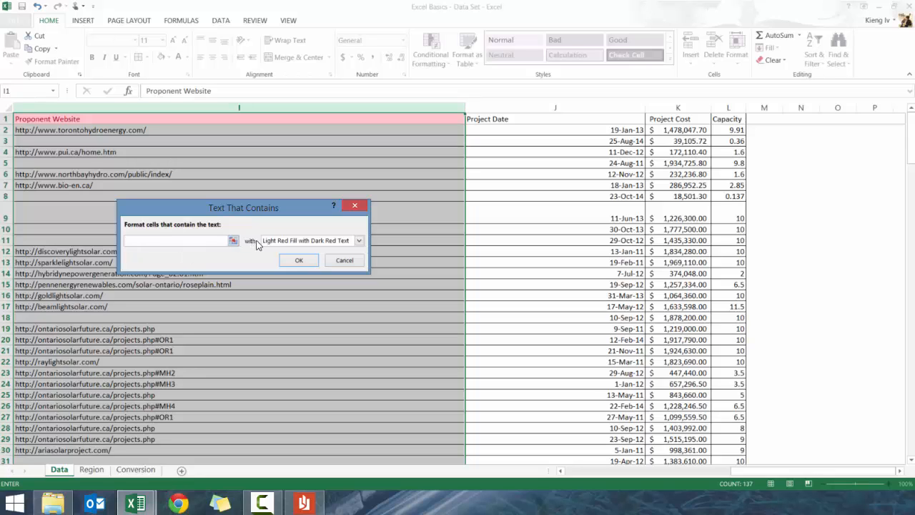
pyautogui.click(298, 260)
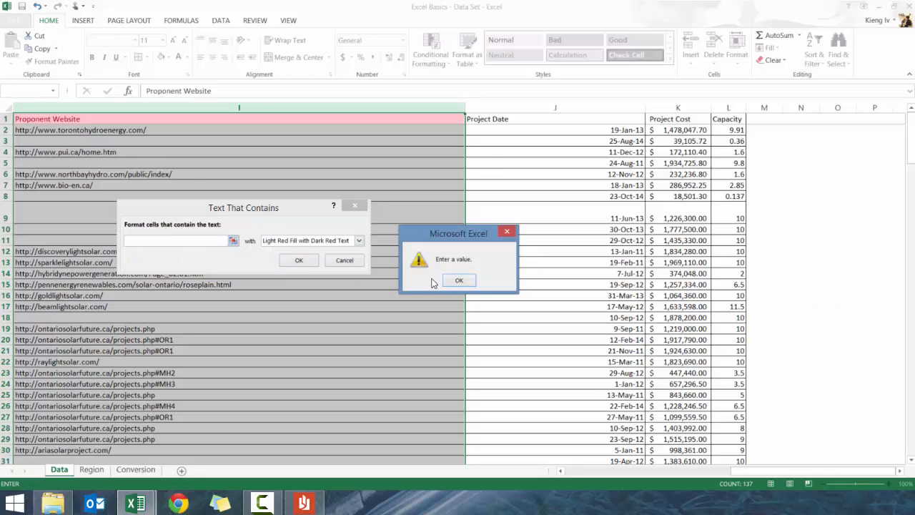
pyautogui.press('Return')
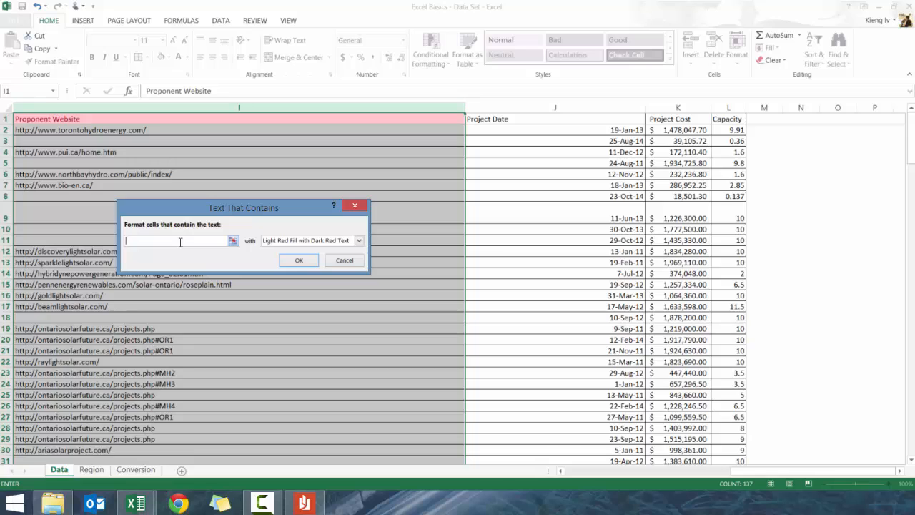
# Set the rule to highlight cells containing "." with Green Fill with Dark Green Text, apply it and check the highlighted websites.
pyautogui.write('w')
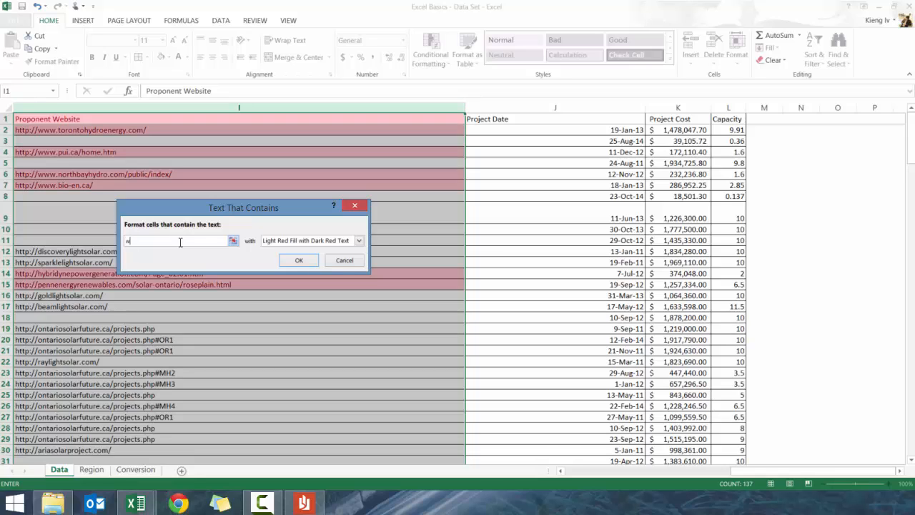
pyautogui.write('w')
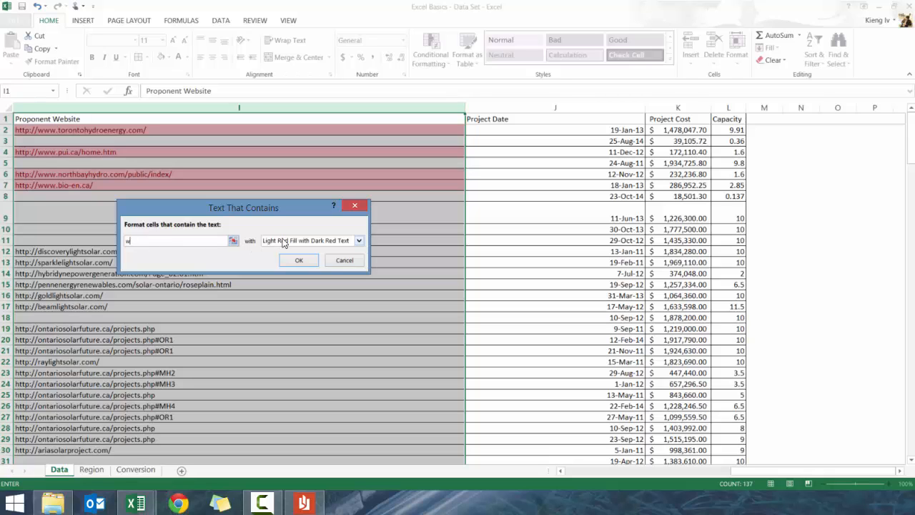
pyautogui.press('BackSpace')
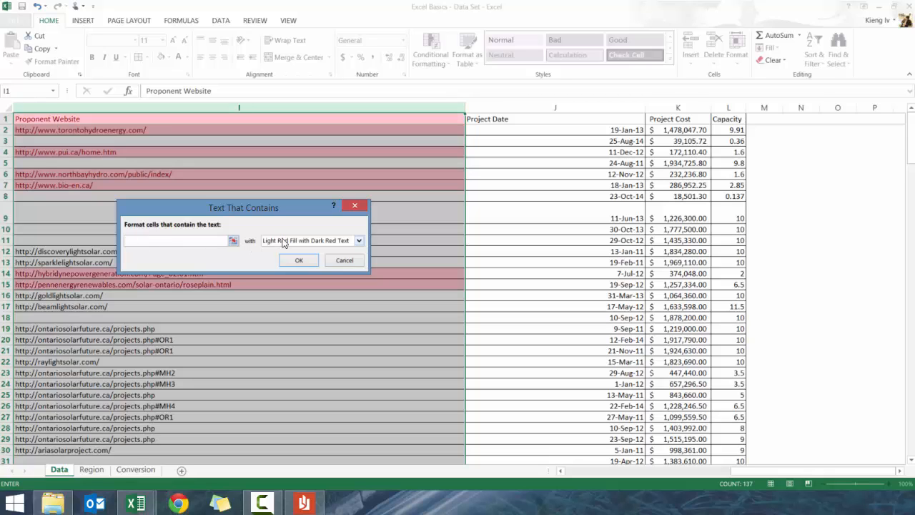
pyautogui.write('.')
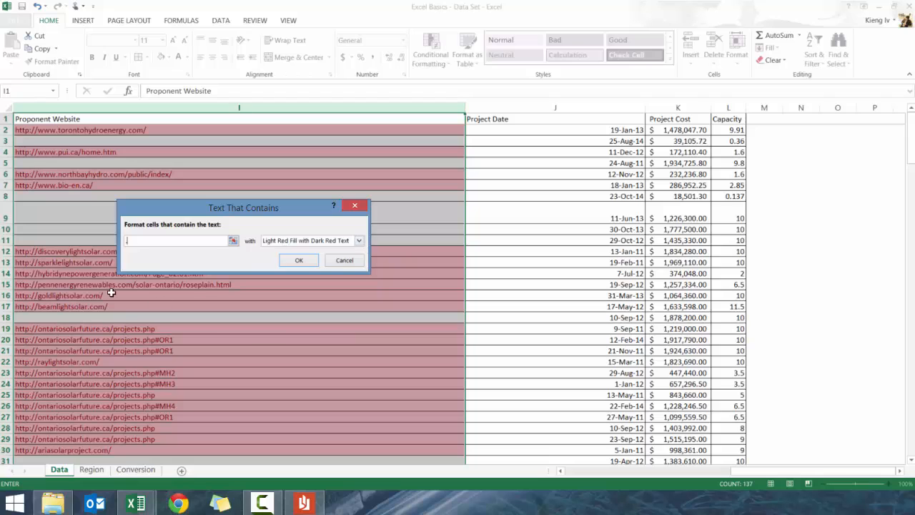
pyautogui.click(358, 240)
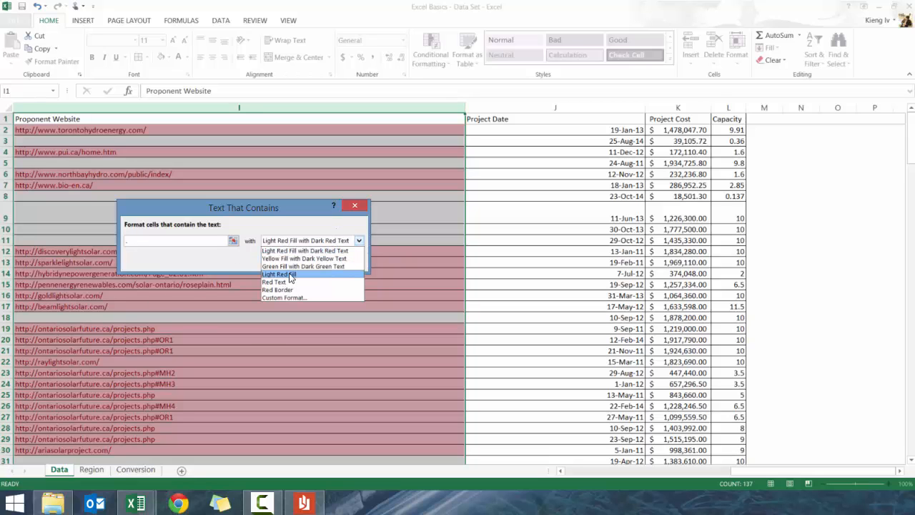
pyautogui.click(295, 266)
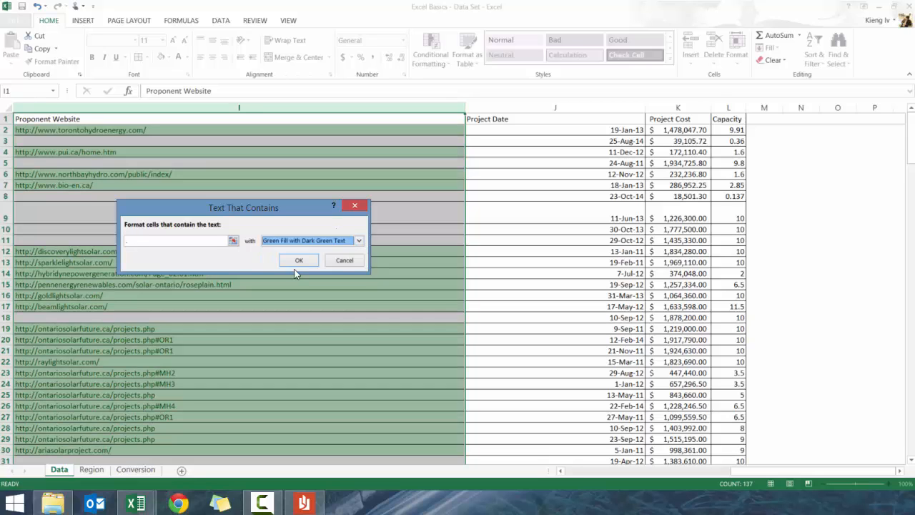
pyautogui.click(299, 262)
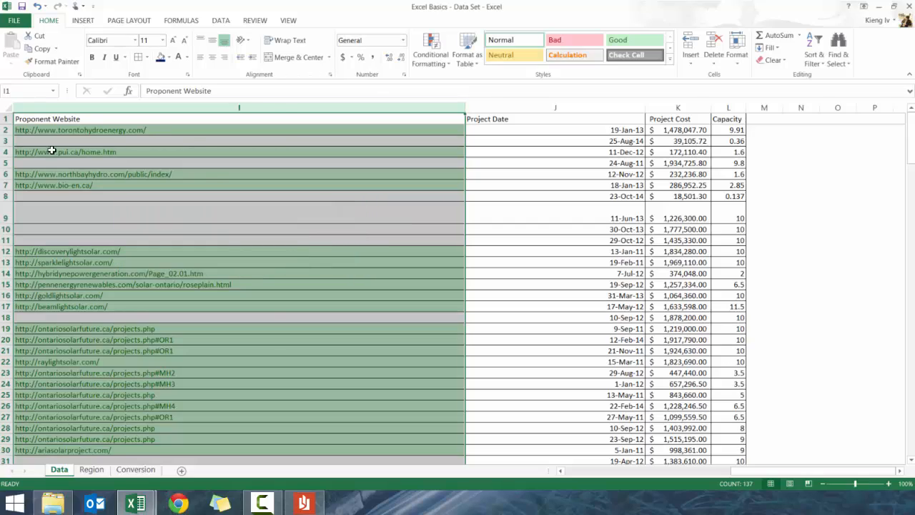
pyautogui.click(212, 237)
pyautogui.scroll(-20, 212, 237)
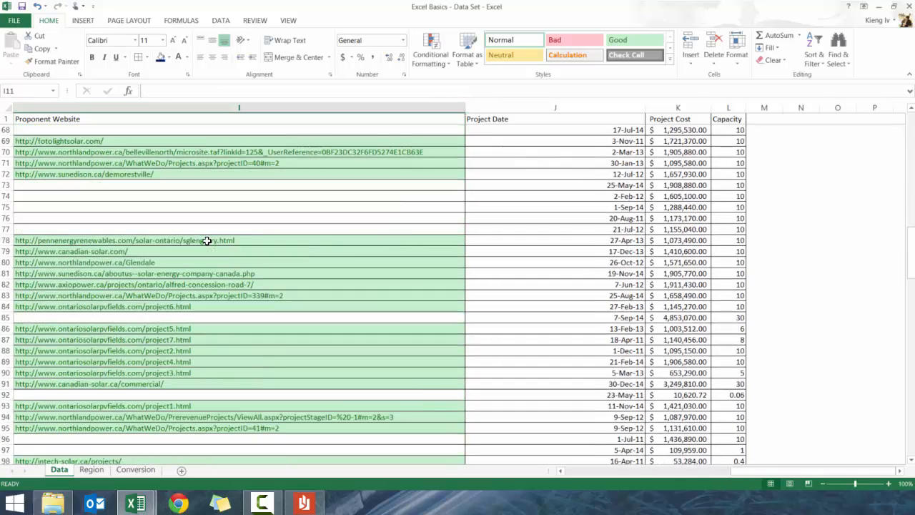
# Apply a Top 10 Items conditional formatting rule with Light Red Fill with Dark Red Text to the whole Project Cost column.
pyautogui.scroll(-20, 157, 293)
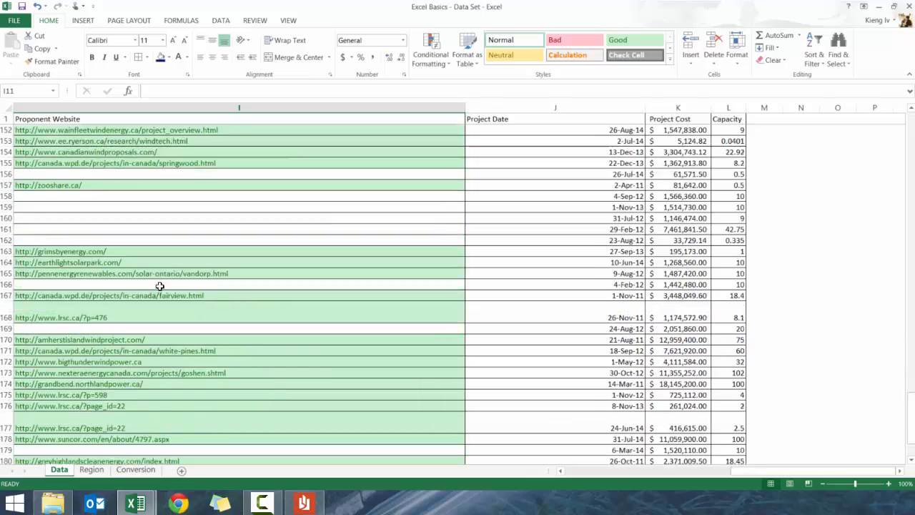
pyautogui.scroll(20, 159, 293)
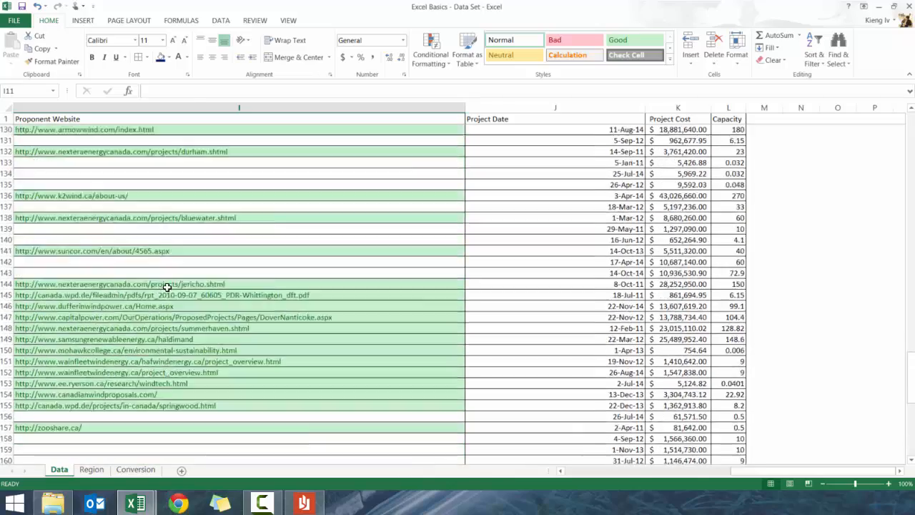
pyautogui.scroll(15, 168, 284)
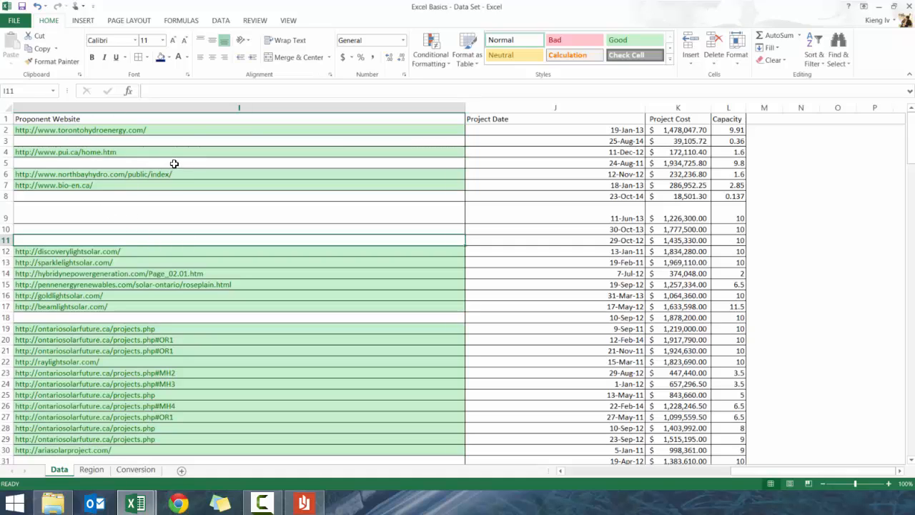
pyautogui.click(678, 107)
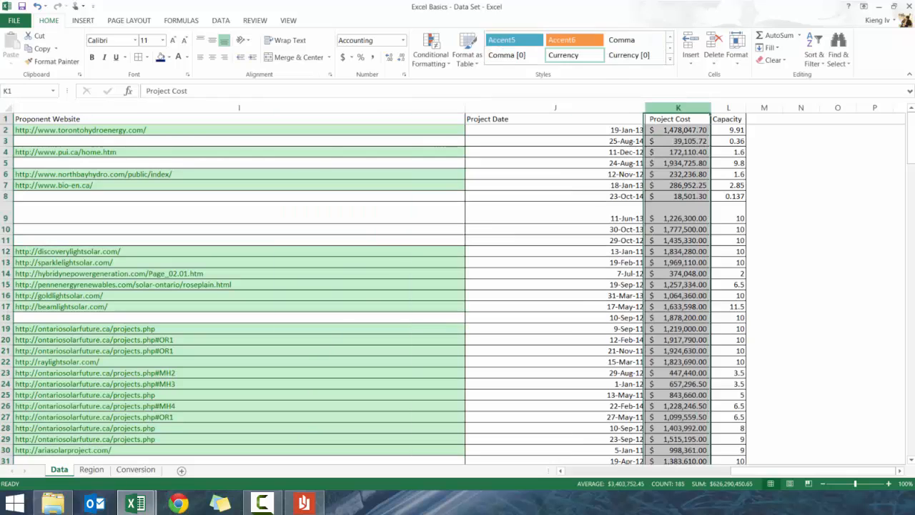
pyautogui.click(706, 127)
pyautogui.click(698, 107)
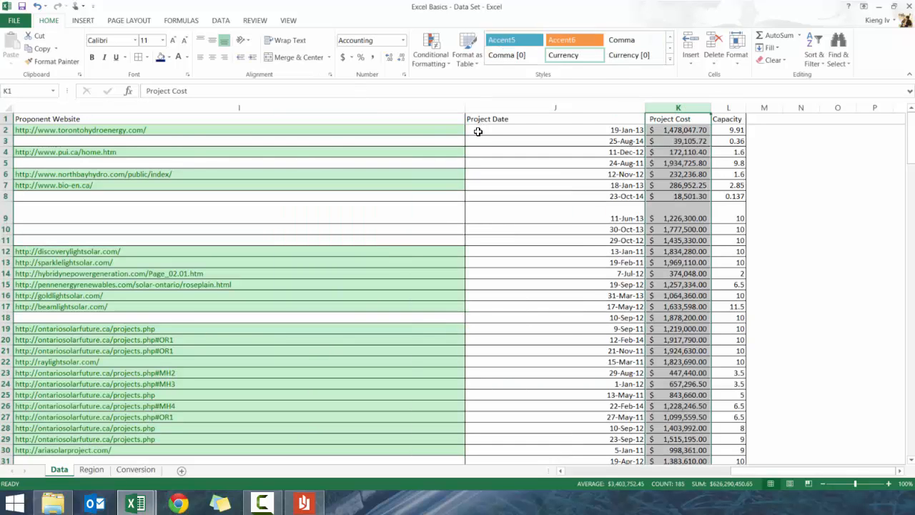
pyautogui.click(445, 64)
pyautogui.moveTo(434, 82)
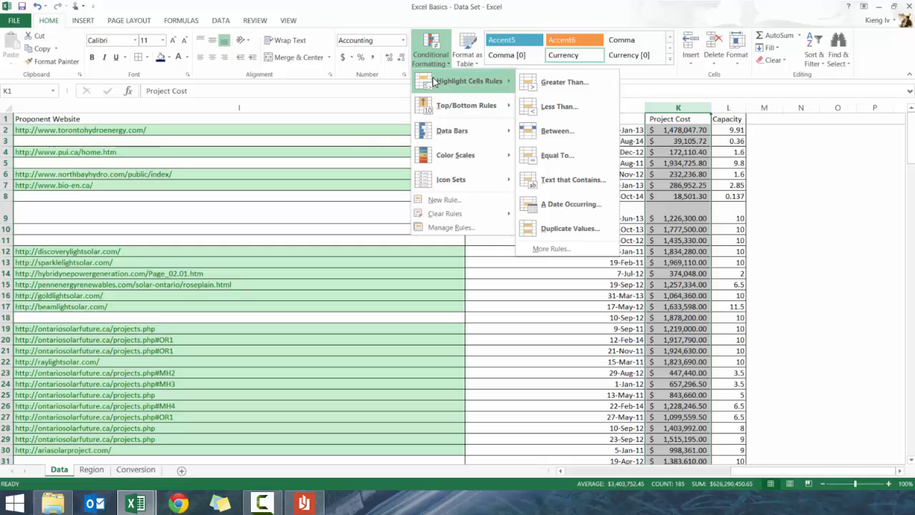
pyautogui.moveTo(436, 103)
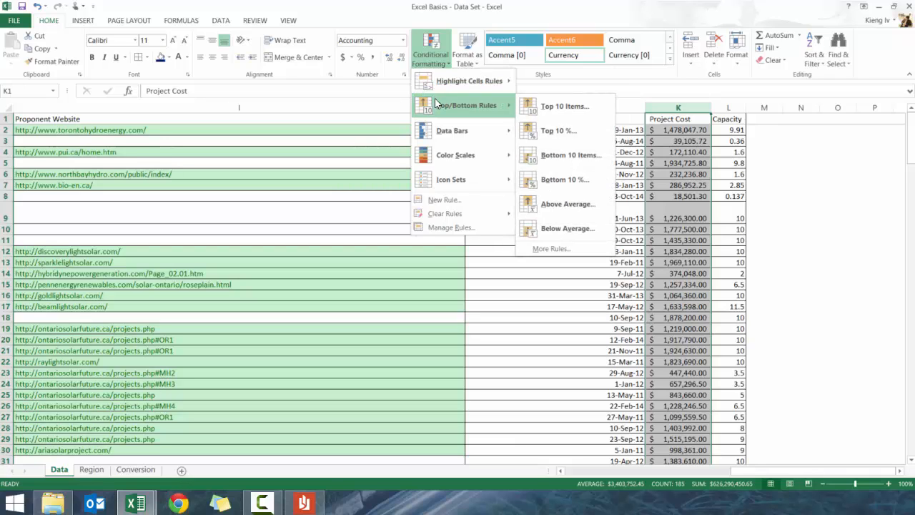
pyautogui.click(553, 105)
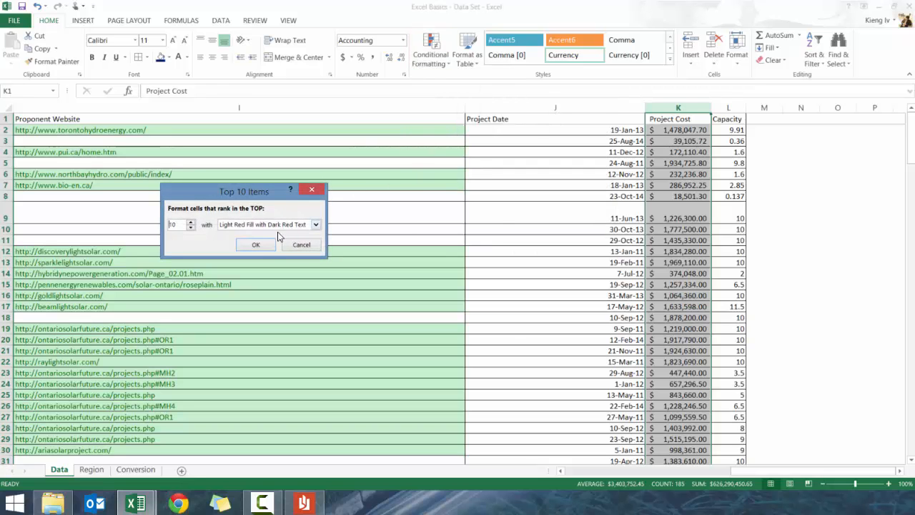
pyautogui.click(257, 245)
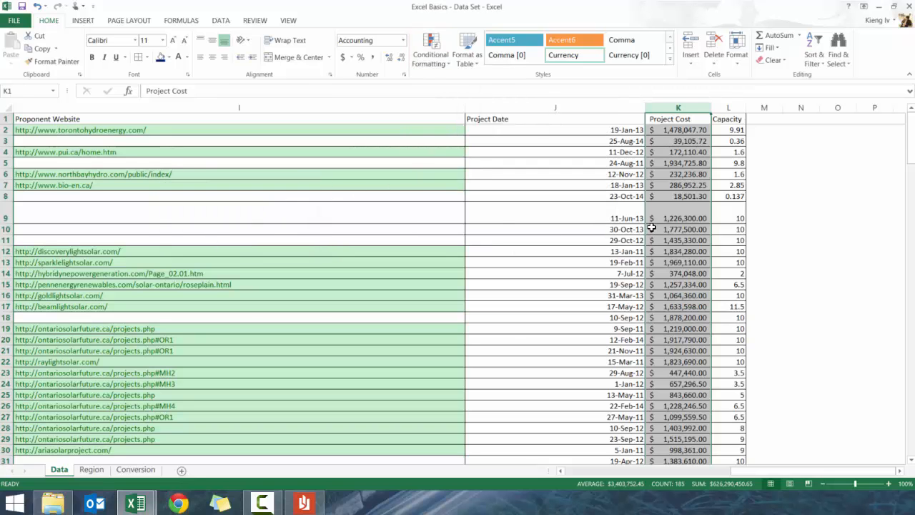
# Examine the Project Cost column down to its last row to see which costs the top 10 rule highlights.
pyautogui.scroll(-6, 651, 227)
pyautogui.scroll(-20, 695, 238)
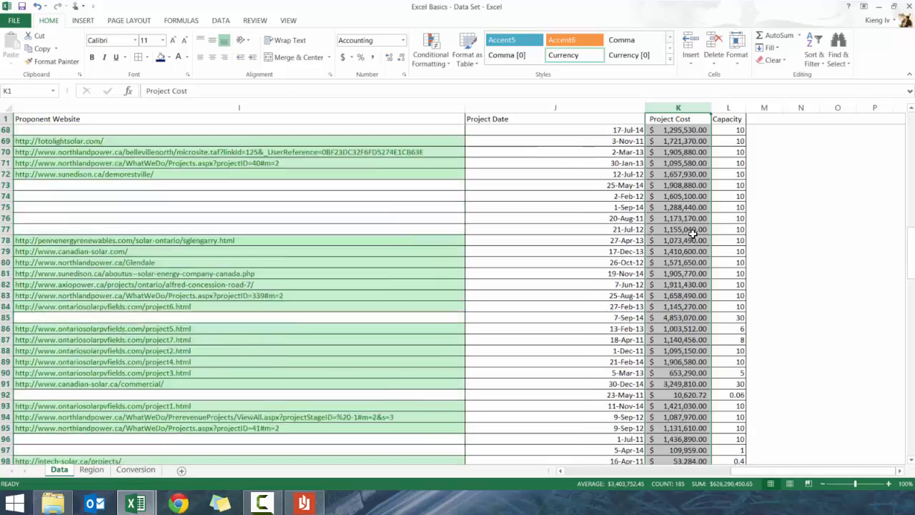
pyautogui.scroll(-8, 680, 319)
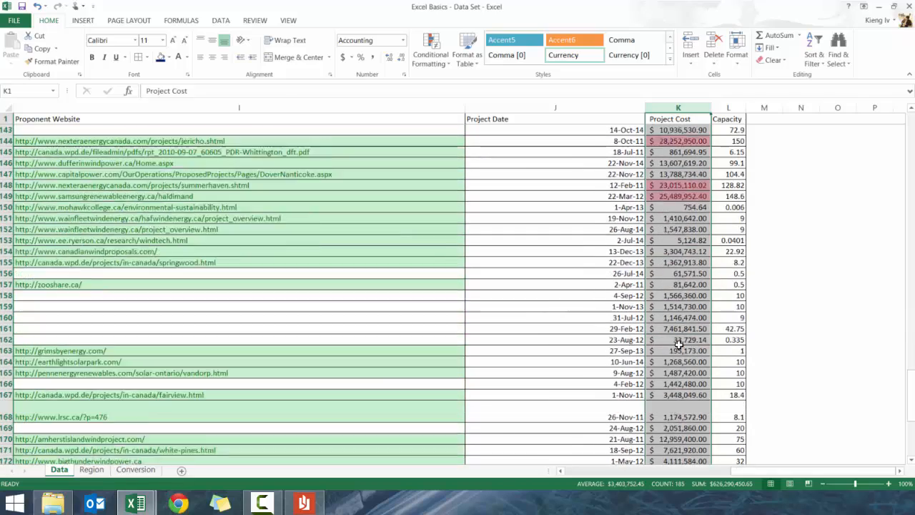
pyautogui.click(686, 439)
pyautogui.scroll(-4, 696, 400)
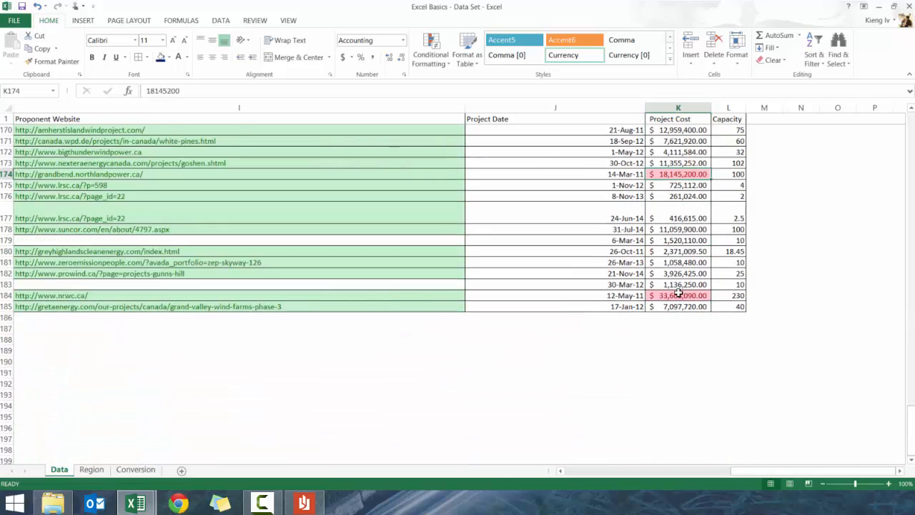
pyautogui.scroll(12, 676, 271)
pyautogui.scroll(20, 668, 252)
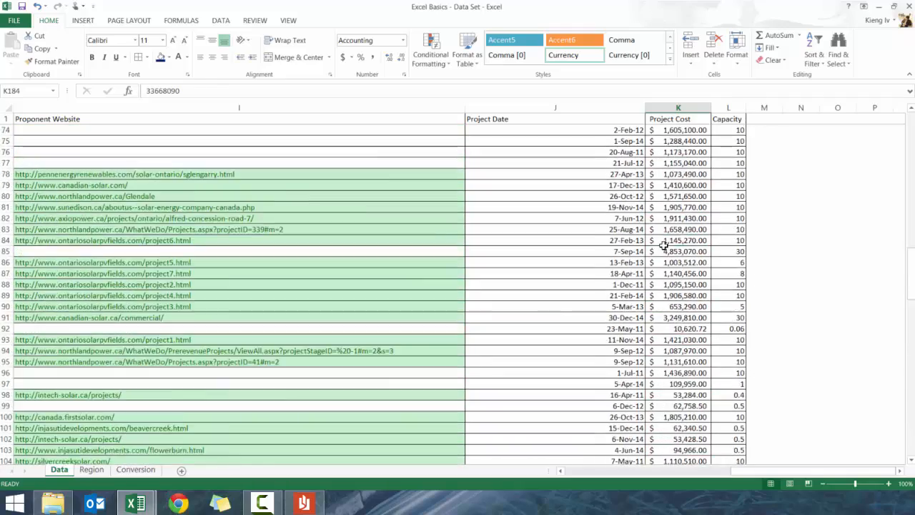
pyautogui.scroll(10, 686, 214)
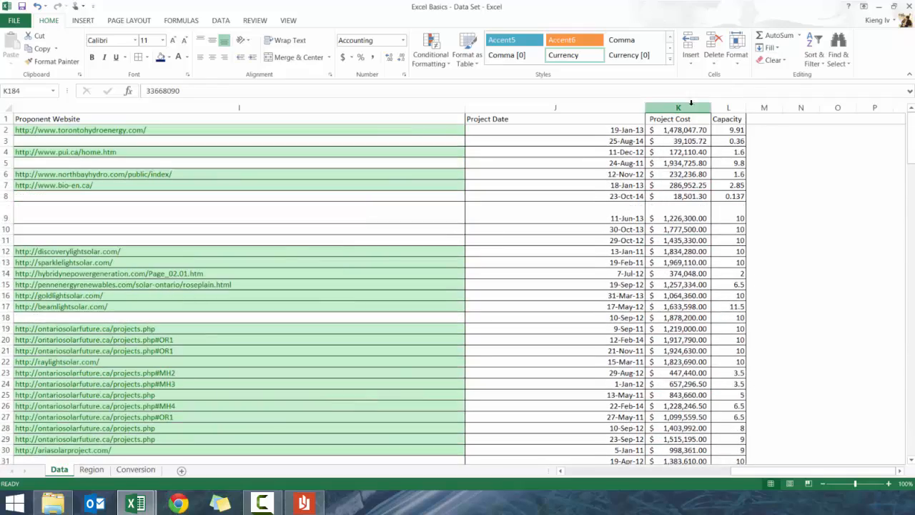
pyautogui.click(686, 107)
pyautogui.click(435, 65)
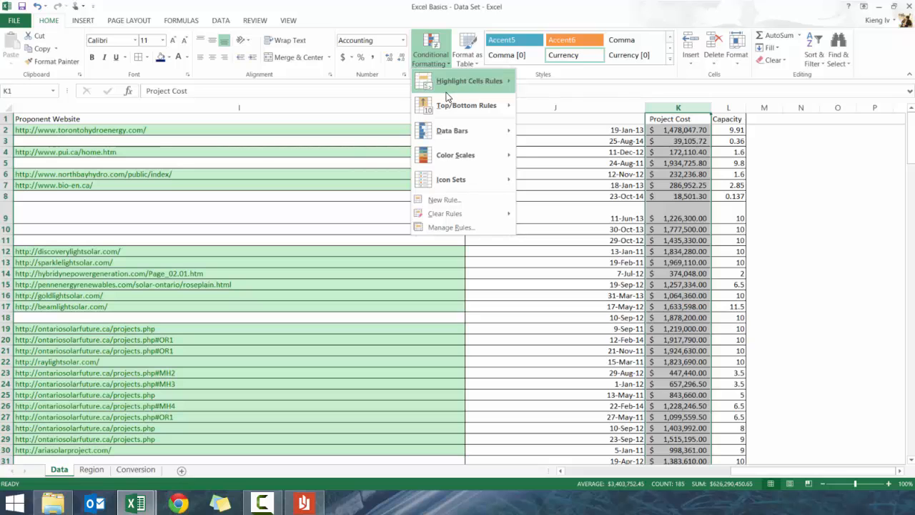
pyautogui.moveTo(444, 106)
pyautogui.click(738, 97)
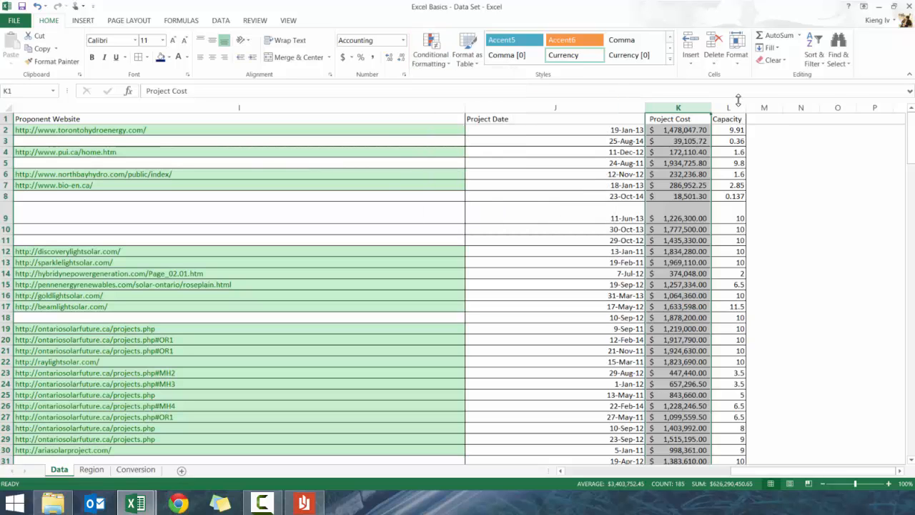
# Apply a Top 10 Items conditional formatting rule with Green Fill with Dark Green Text to the whole Capacity column.
pyautogui.click(728, 107)
pyautogui.click(441, 64)
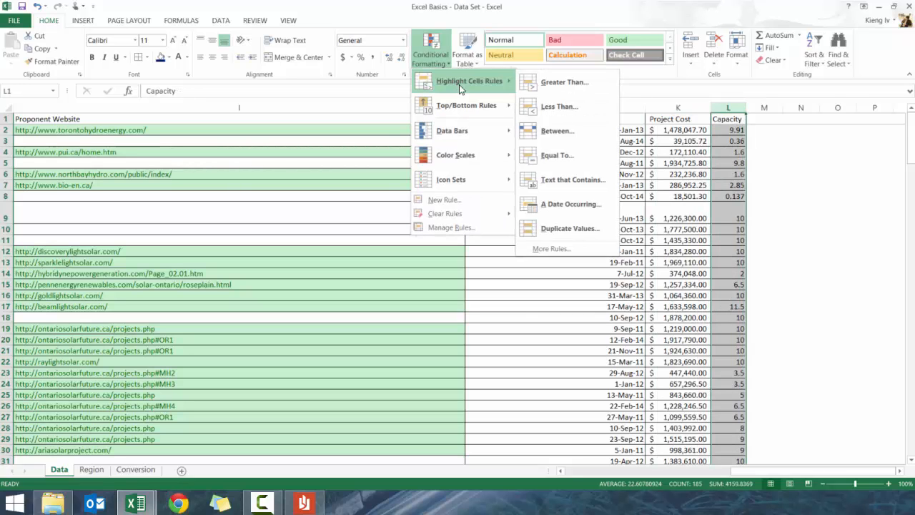
pyautogui.moveTo(516, 107)
pyautogui.click(561, 106)
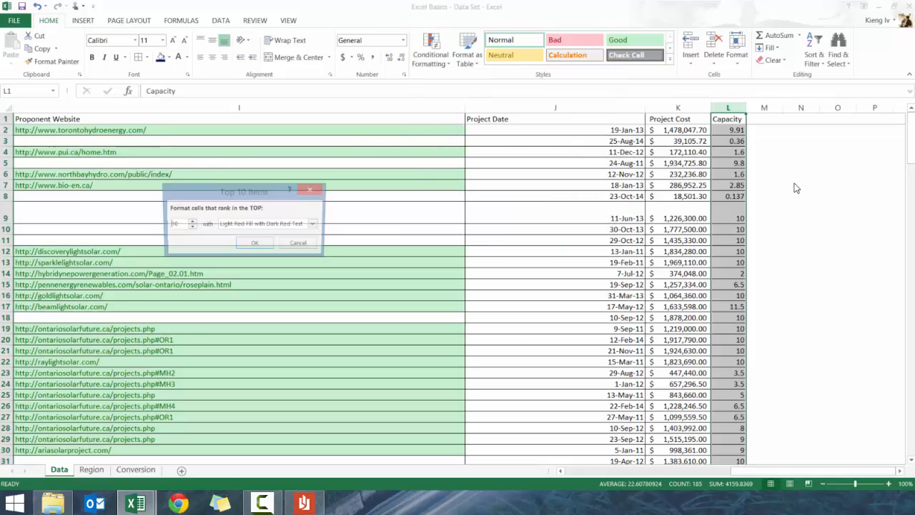
pyautogui.click(315, 224)
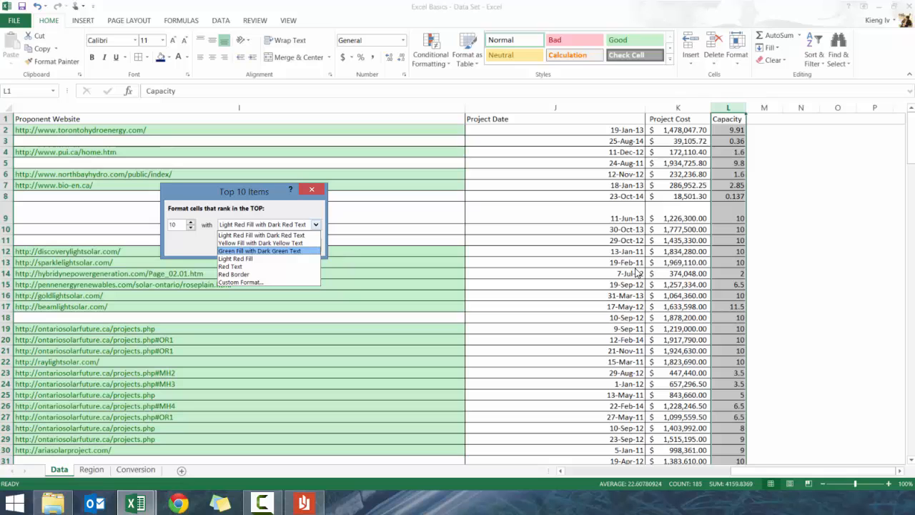
pyautogui.click(261, 250)
pyautogui.click(253, 243)
pyautogui.click(607, 237)
# Compare the highlighted Capacity values with the Project Cost values in the same rows throughout the data, including rows 37 and 147.
pyautogui.scroll(-1, 607, 235)
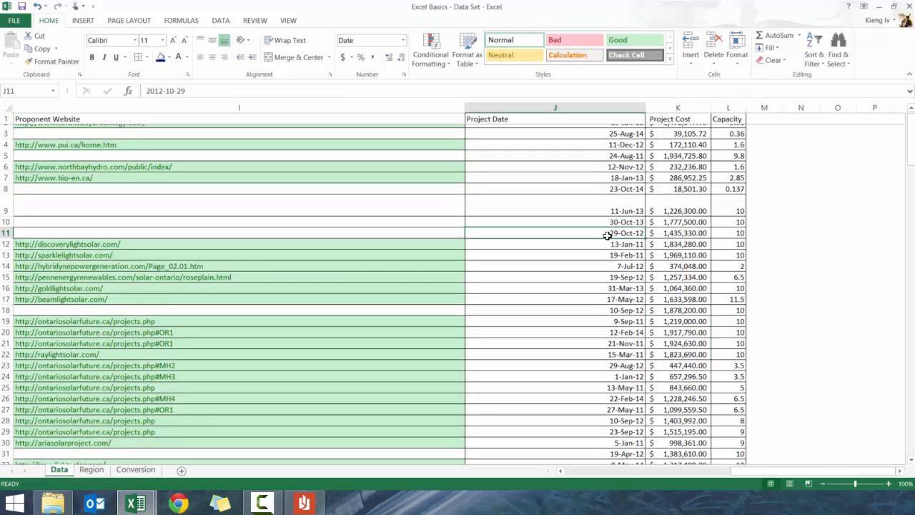
pyautogui.scroll(-14, 607, 235)
pyautogui.scroll(4, 751, 209)
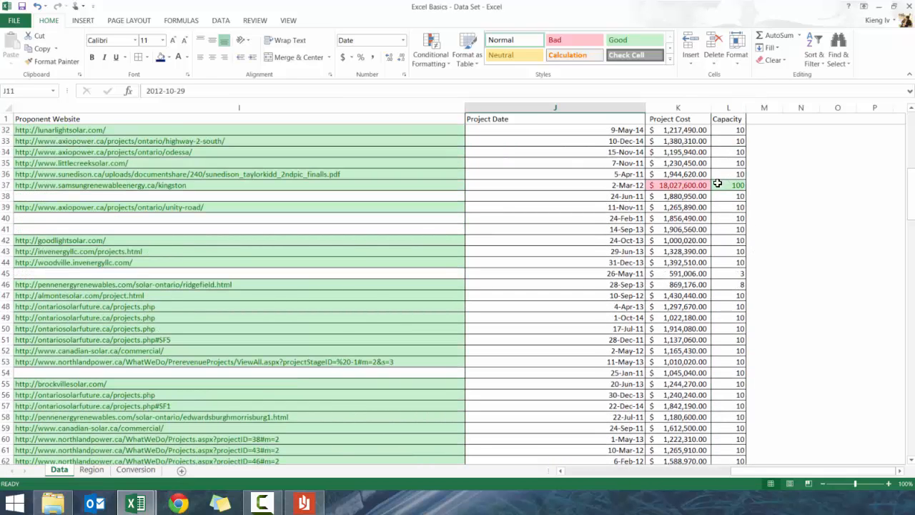
pyautogui.moveTo(717, 183); pyautogui.dragTo(686, 185)
pyautogui.scroll(-18, 687, 346)
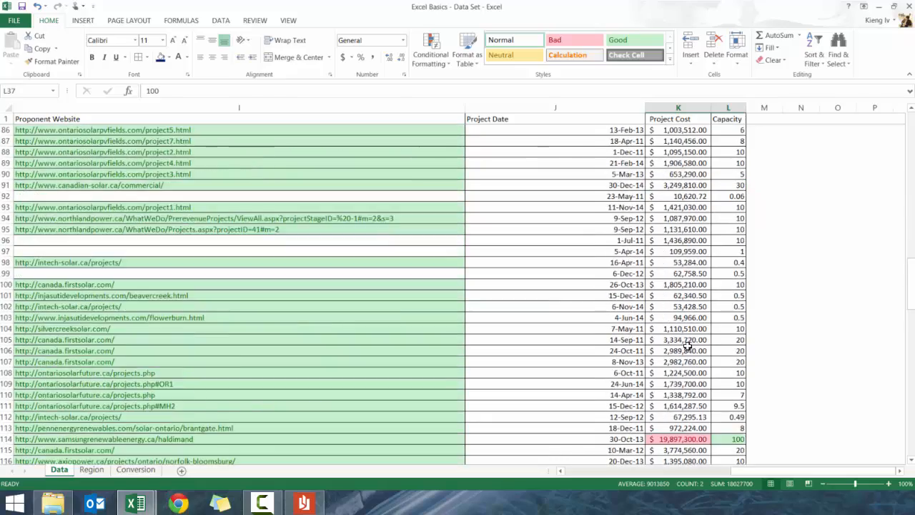
pyautogui.scroll(-17, 687, 346)
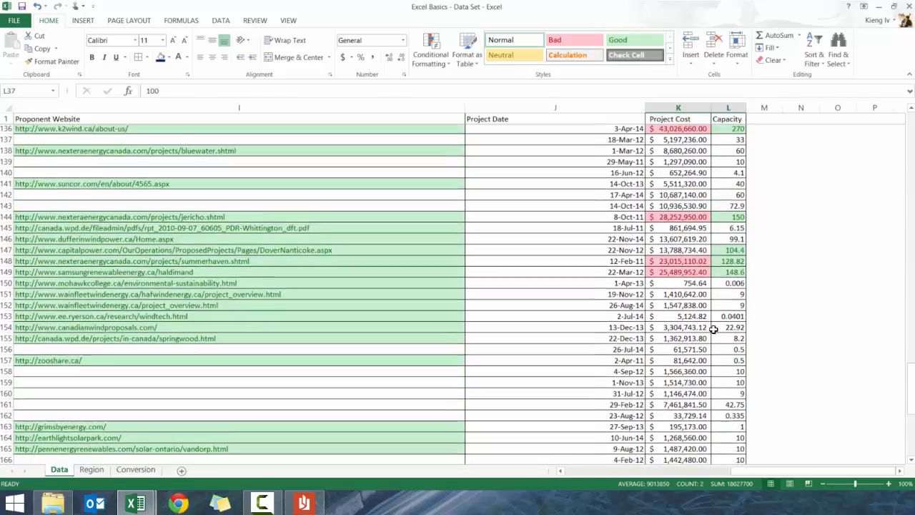
pyautogui.scroll(-1, 713, 328)
pyautogui.moveTo(721, 240); pyautogui.dragTo(683, 241)
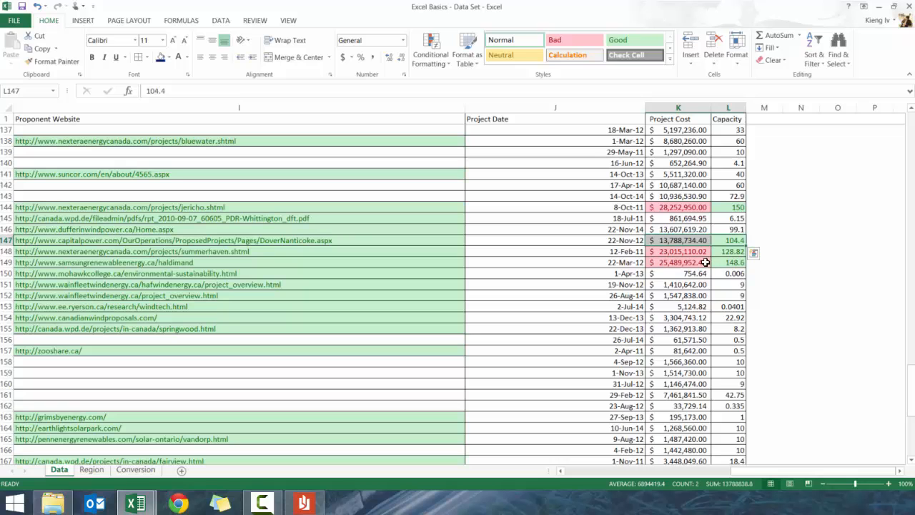
pyautogui.click(692, 241)
pyautogui.scroll(-8, 687, 264)
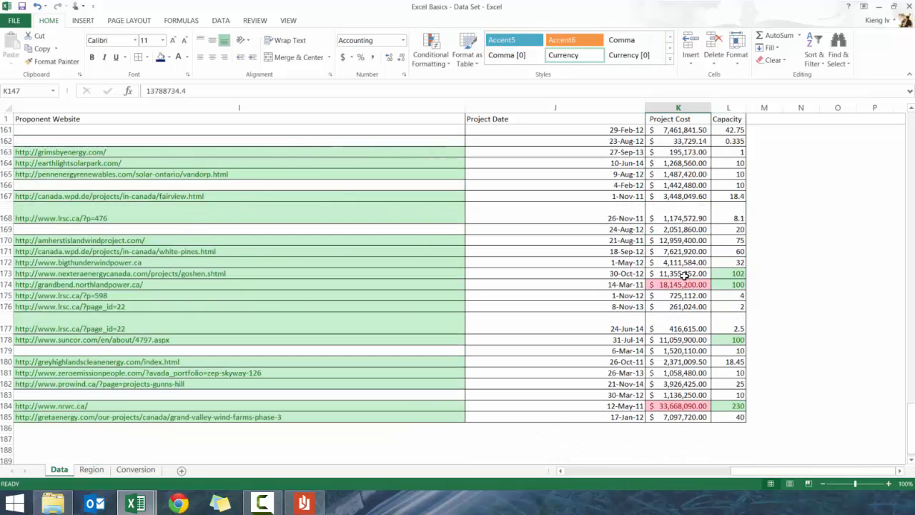
pyautogui.scroll(-3, 693, 303)
pyautogui.scroll(20, 694, 357)
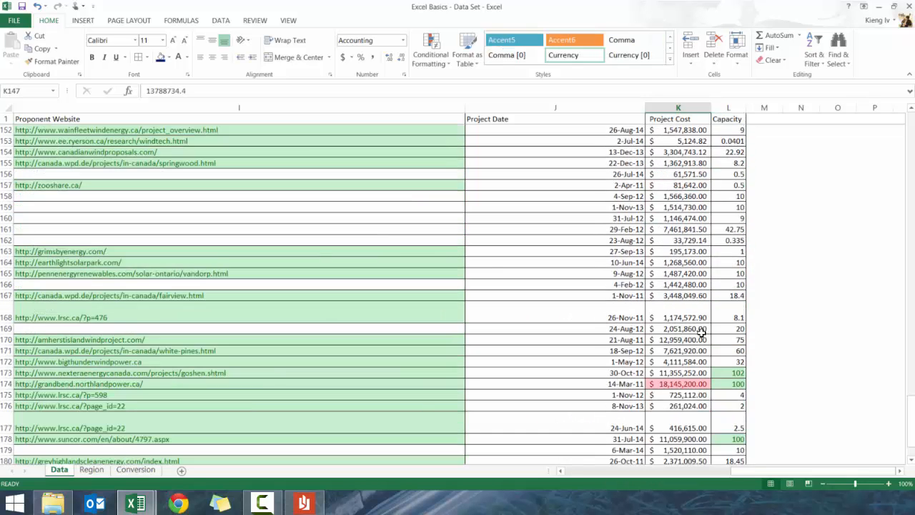
pyautogui.scroll(20, 704, 293)
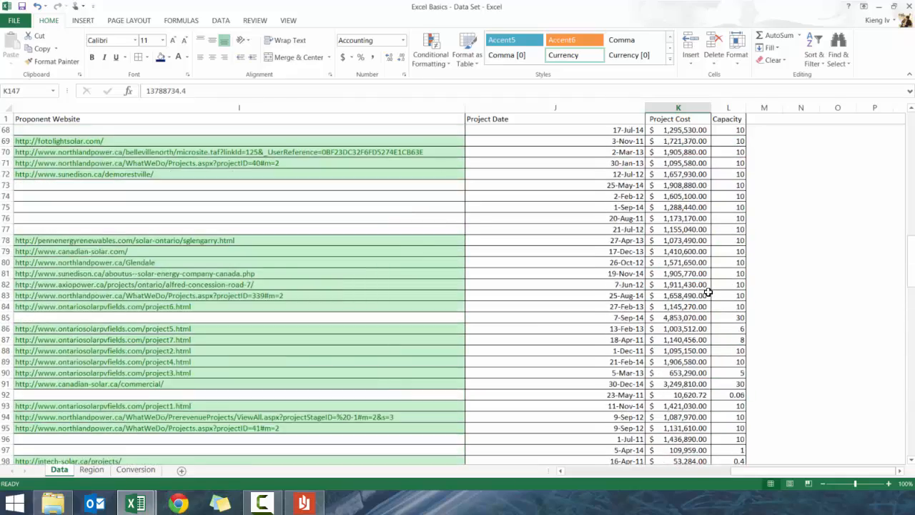
pyautogui.scroll(2, 691, 284)
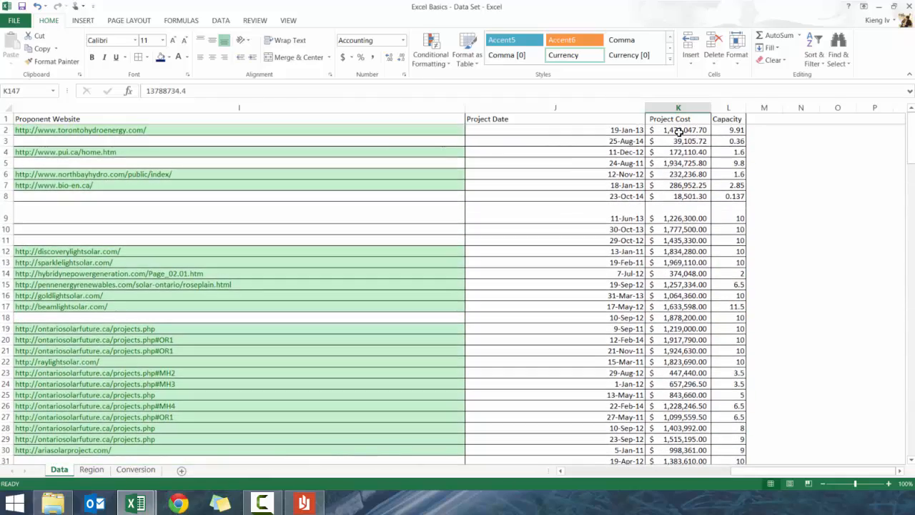
# Start a Greater Than conditional formatting rule on the whole Project Cost column with 10000 as the threshold.
pyautogui.click(676, 107)
pyautogui.click(431, 50)
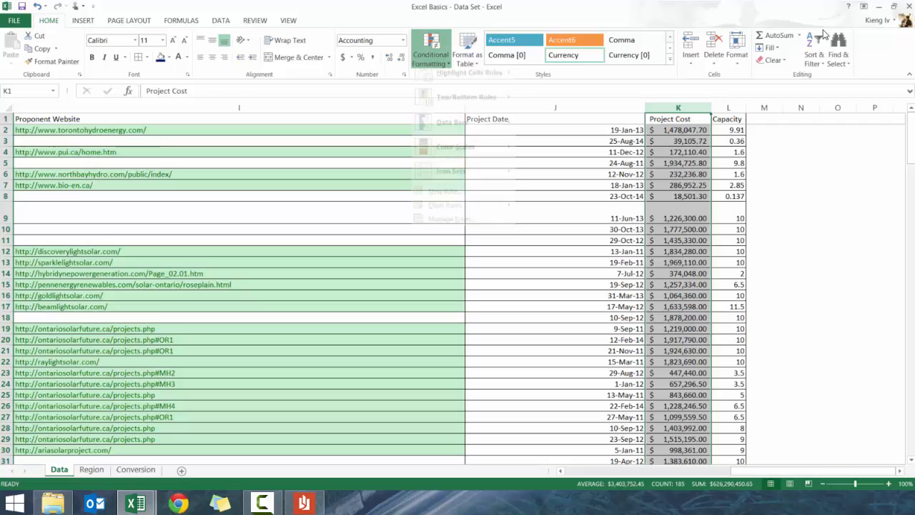
pyautogui.moveTo(448, 84)
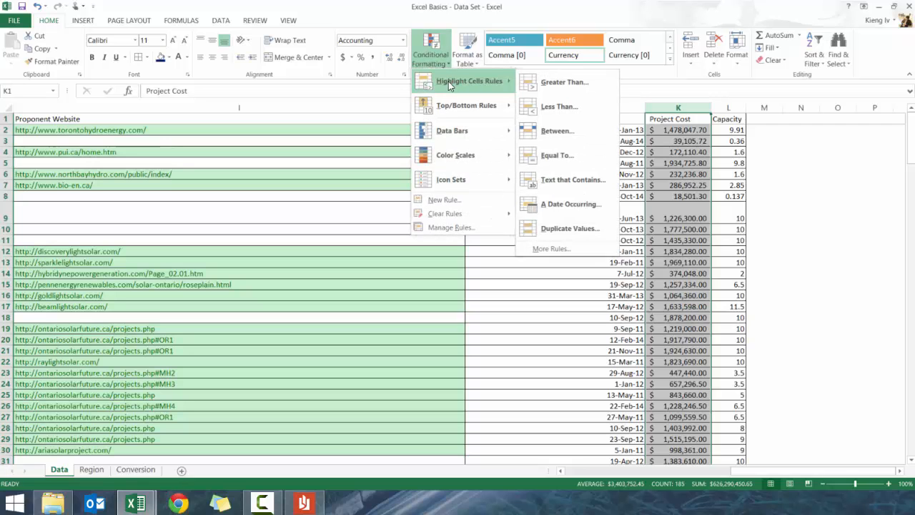
pyautogui.click(587, 82)
pyautogui.write('10000')
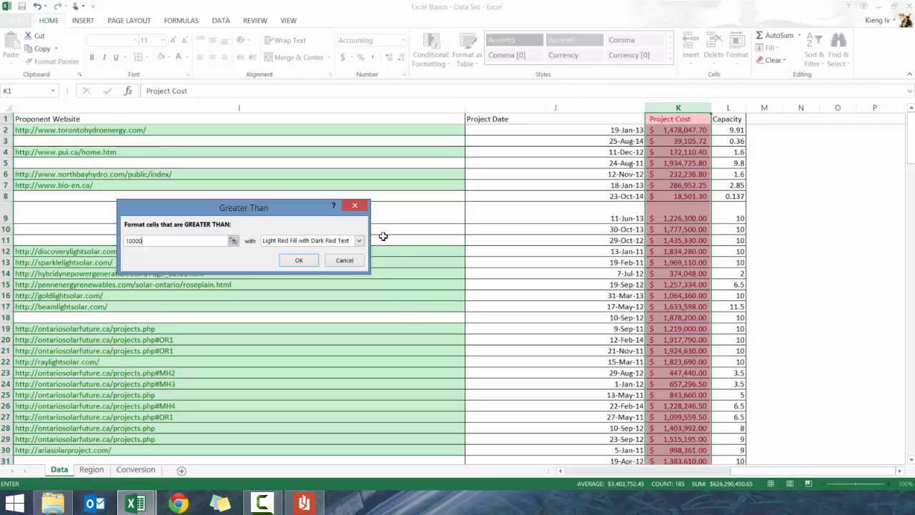
# Give the Greater Than rule a custom format with bold font style and yellow fill.
pyautogui.click(355, 241)
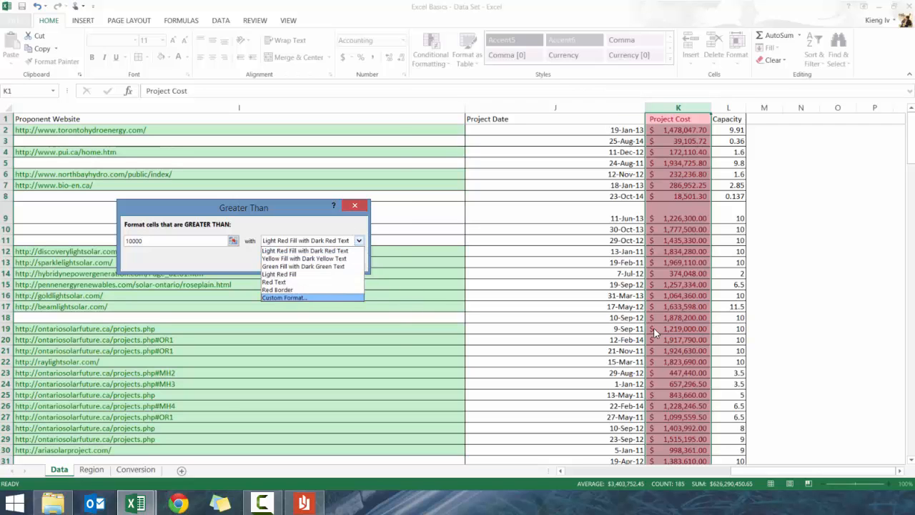
pyautogui.click(286, 299)
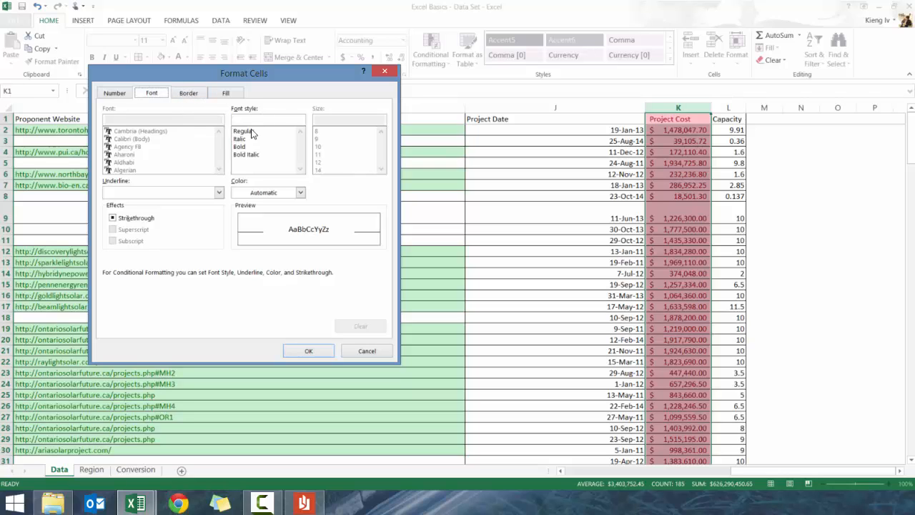
pyautogui.click(241, 147)
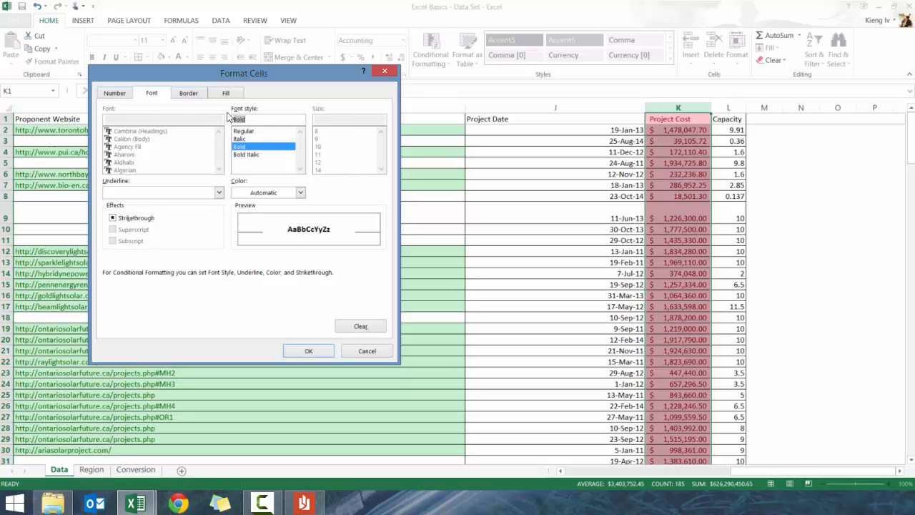
pyautogui.click(187, 93)
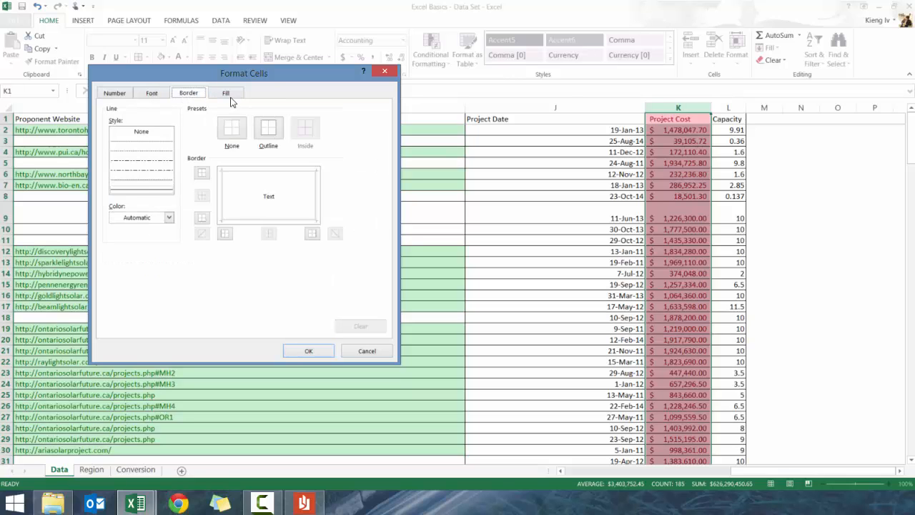
pyautogui.click(226, 94)
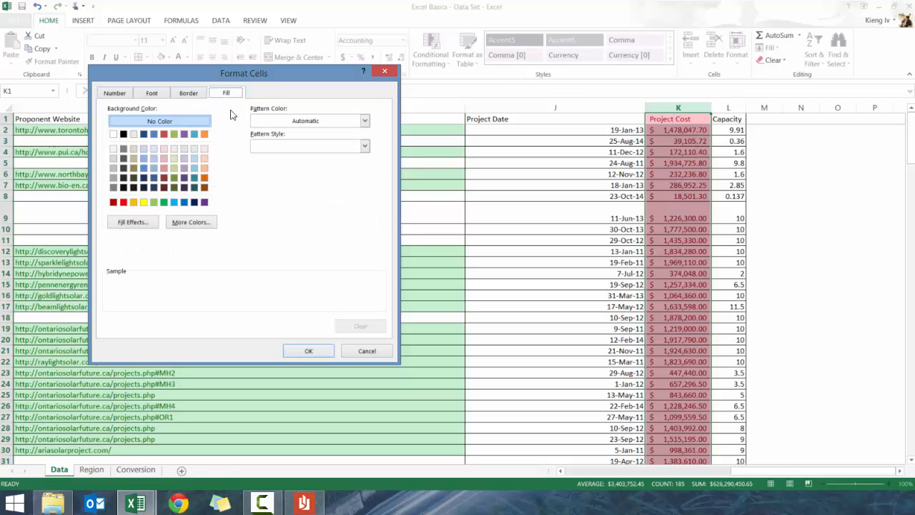
pyautogui.click(143, 202)
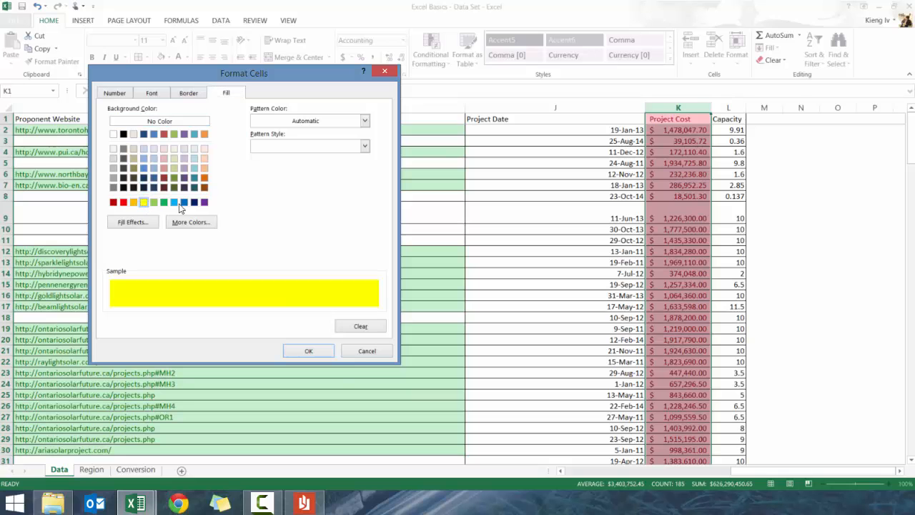
pyautogui.click(312, 350)
# Check the custom highlighting down the Project Cost column and discard the Greater Than rule.
pyautogui.scroll(-20, 661, 229)
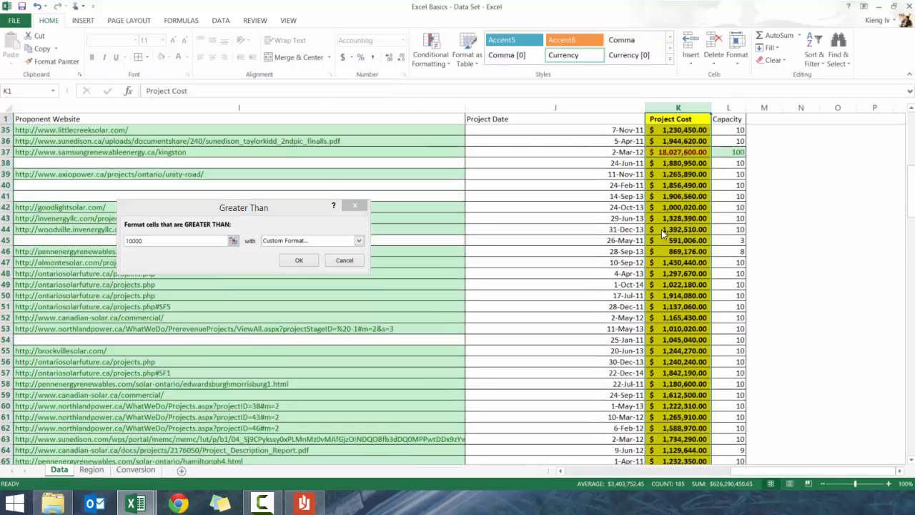
pyautogui.scroll(-16, 661, 262)
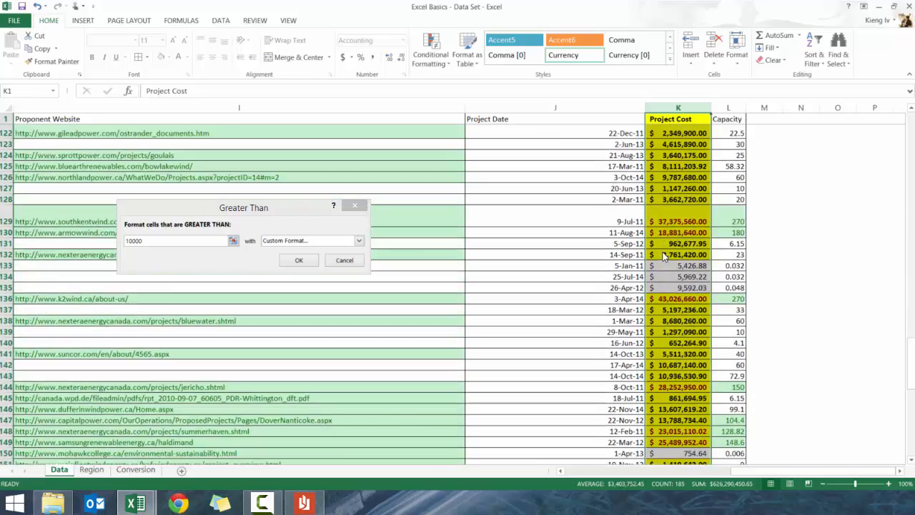
pyautogui.scroll(-8, 665, 256)
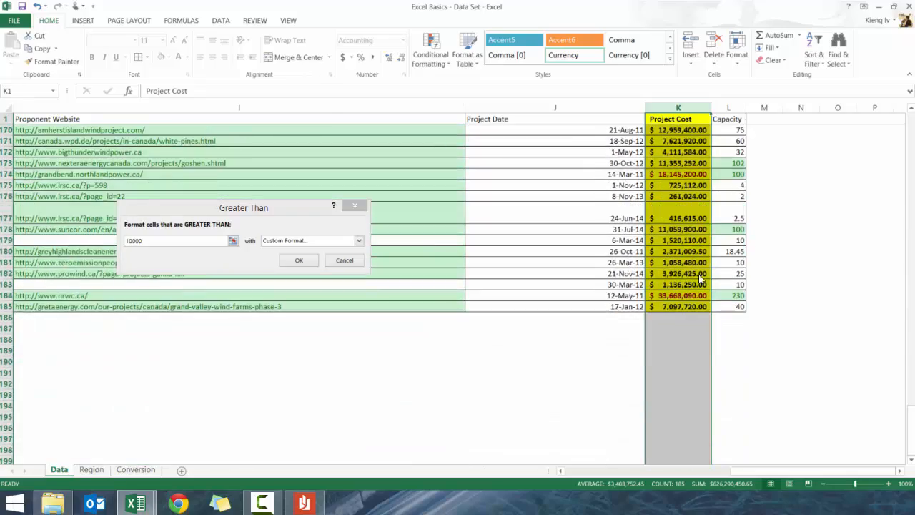
pyautogui.scroll(15, 687, 262)
pyautogui.scroll(8, 687, 262)
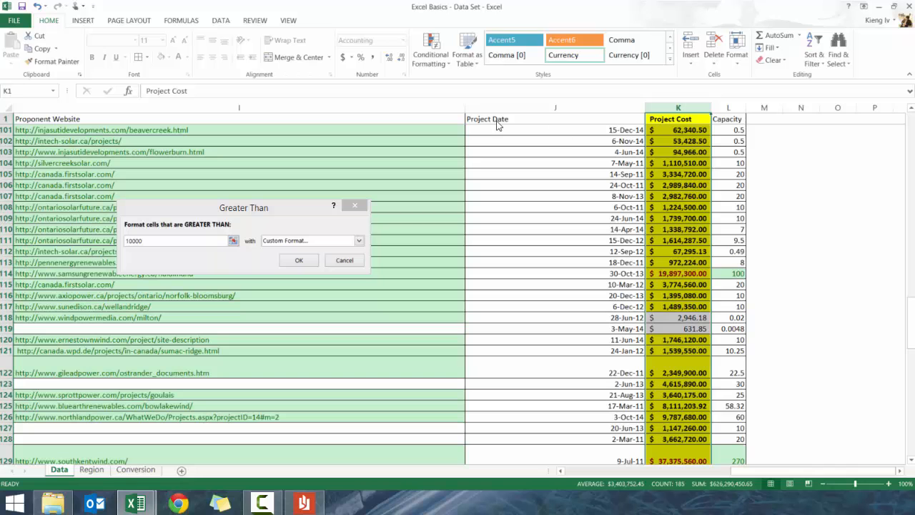
pyautogui.click(342, 260)
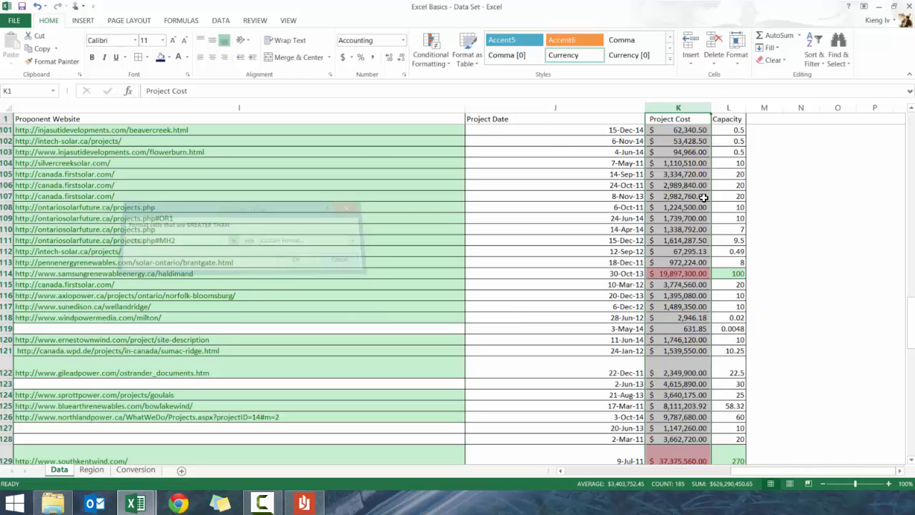
# Review the conditional formatting rules that apply to a Project Cost cell in the Rules Manager.
pyautogui.click(680, 196)
pyautogui.scroll(4, 556, 201)
pyautogui.scroll(20, 829, 164)
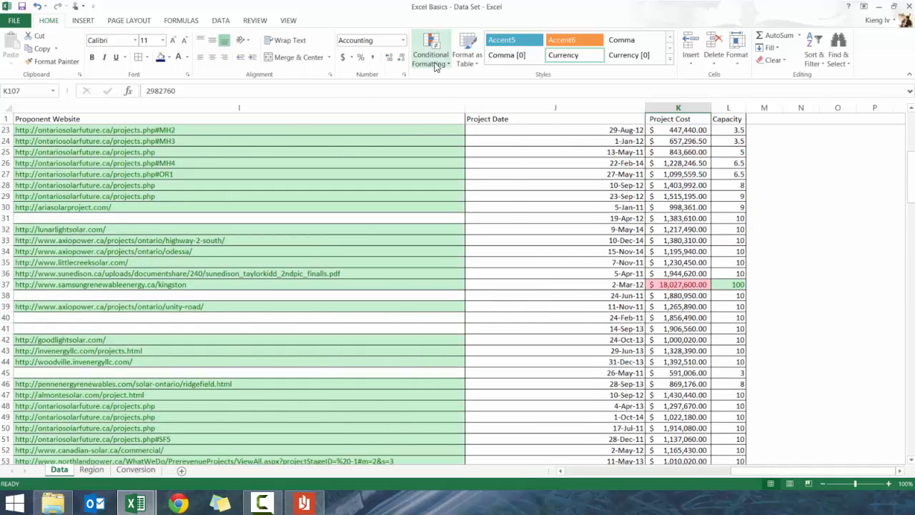
pyautogui.click(432, 53)
pyautogui.click(442, 233)
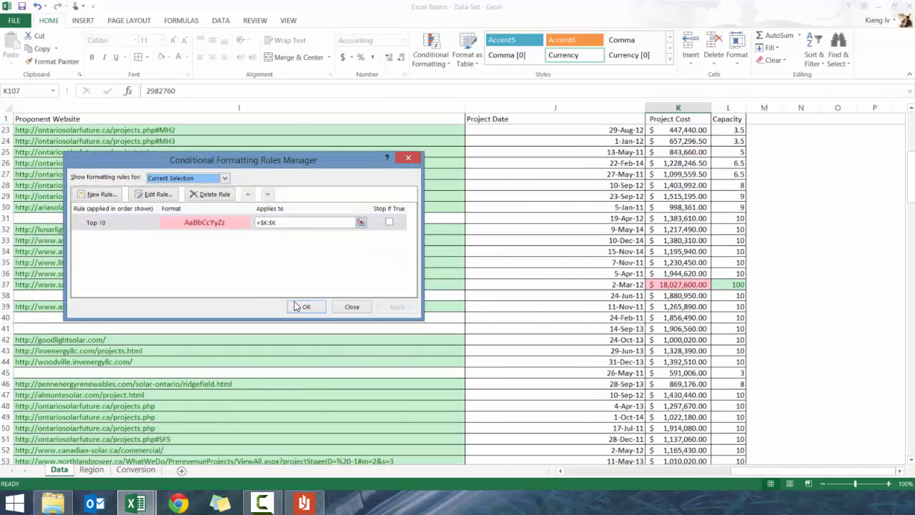
pyautogui.click(351, 306)
# Return to cell A1 and create a copy of the Data sheet, placed before the original.
pyautogui.scroll(7, 567, 331)
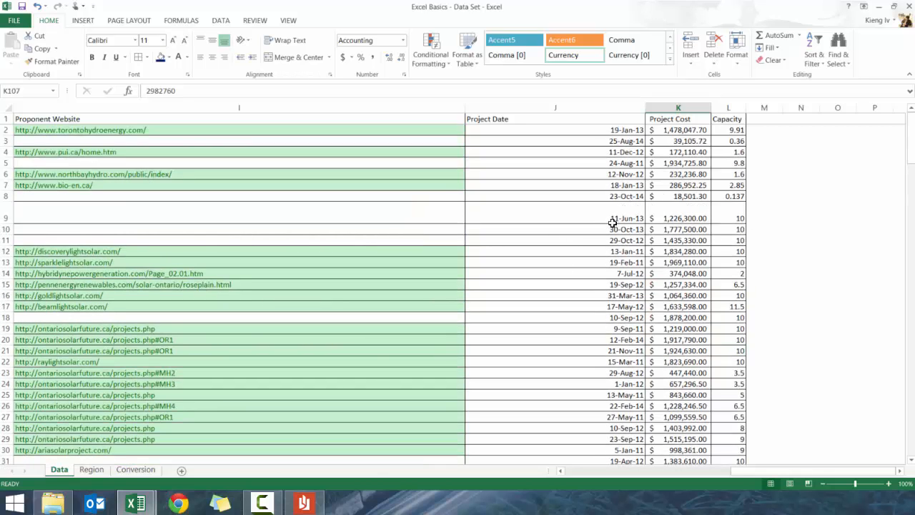
pyautogui.click(719, 119)
pyautogui.hotkey('ctrl', 'shift', 'Left')
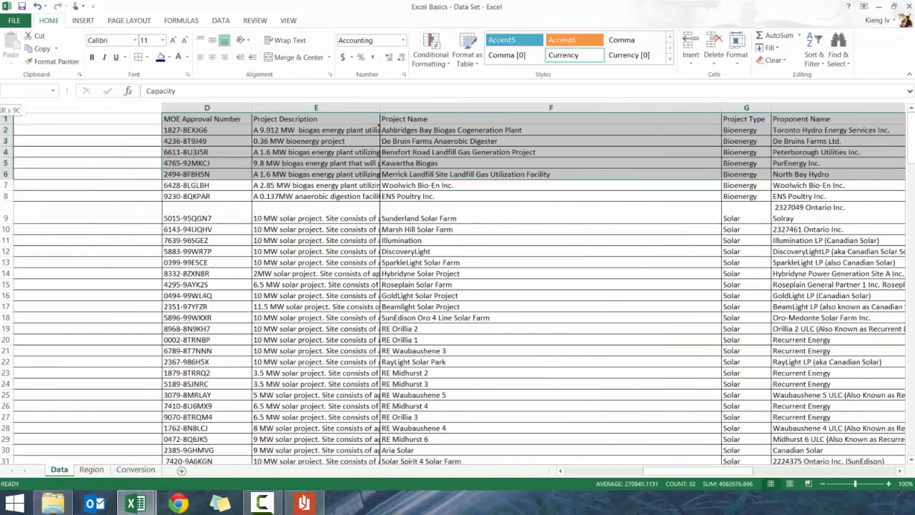
pyautogui.hotkey('ctrl', 'Down')
pyautogui.hotkey('ctrl', 'Left')
pyautogui.hotkey('ctrl', 'Left')
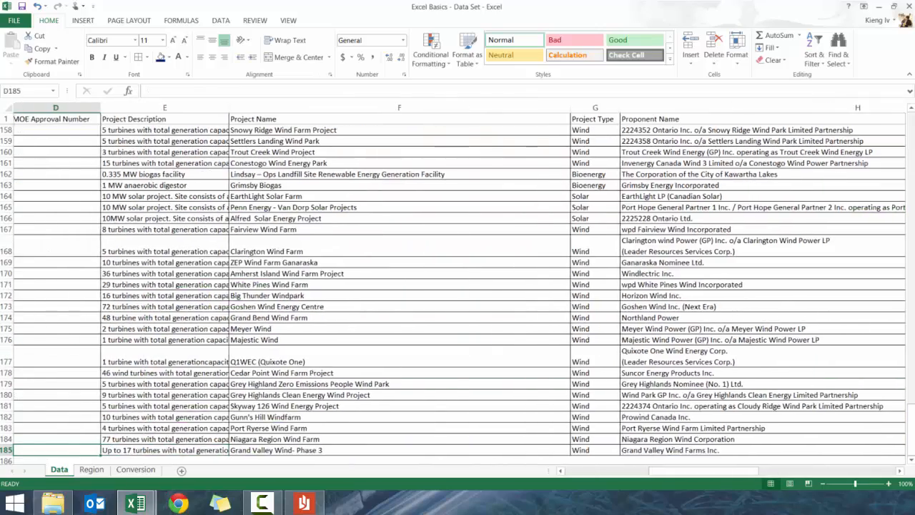
pyautogui.hotkey('ctrl', 'Up')
pyautogui.hotkey('ctrl', 'Left')
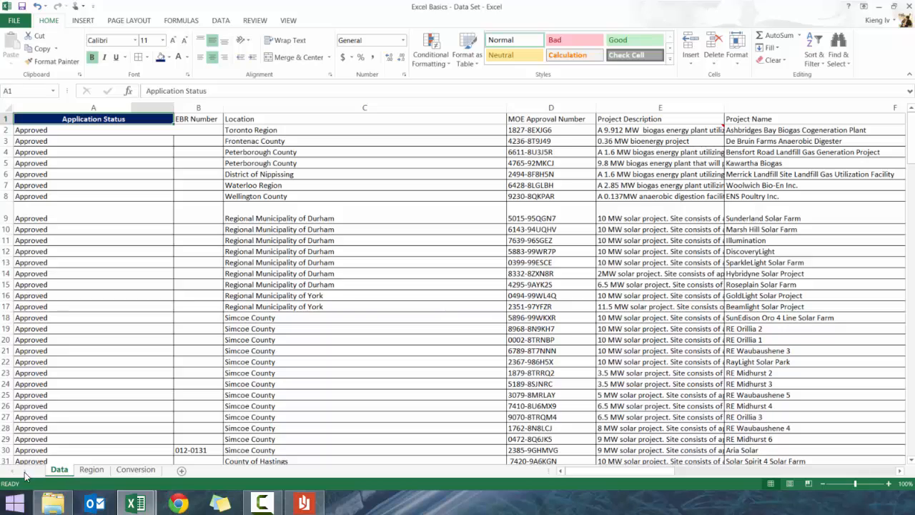
pyautogui.rightClick(59, 469)
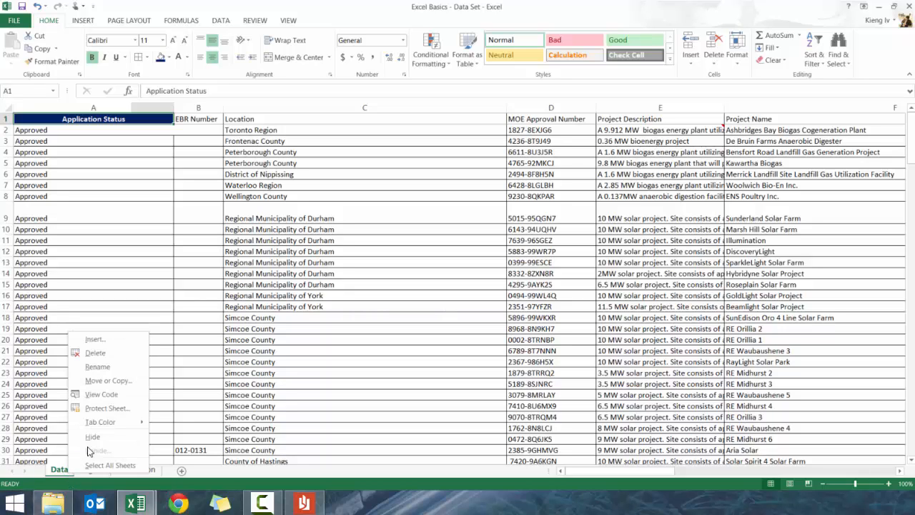
pyautogui.click(121, 381)
pyautogui.click(74, 418)
pyautogui.click(127, 439)
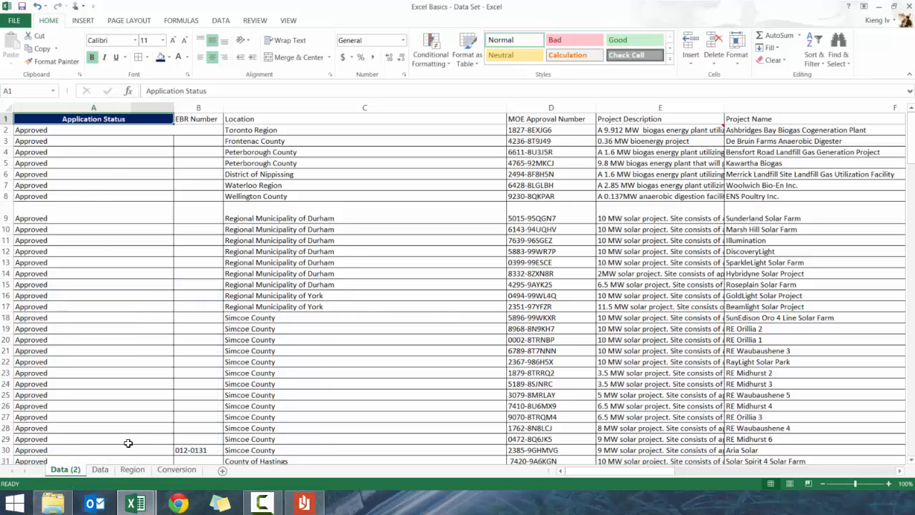
# On the original Data sheet, copy the Application Status header's formatting across the remaining row 1 headers with Format Painter.
pyautogui.click(91, 467)
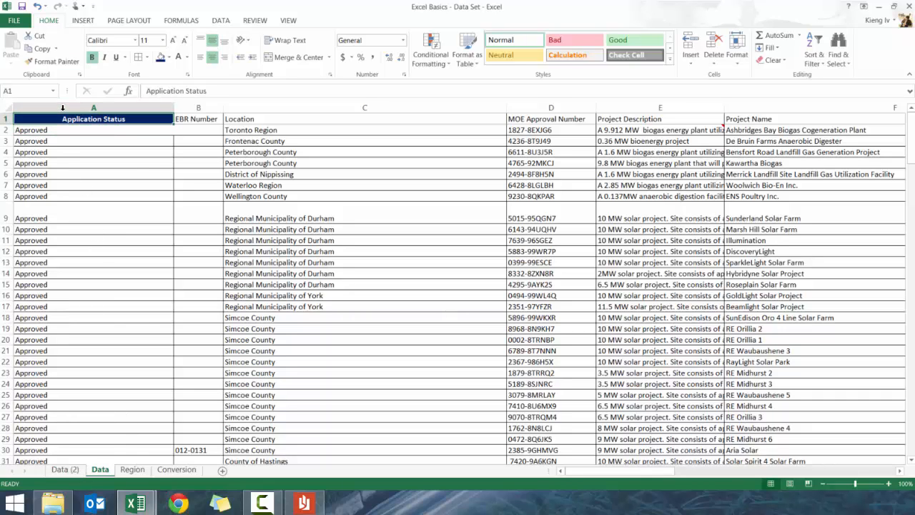
pyautogui.click(57, 63)
pyautogui.hotkey('ctrl', 'shift', 'Right')
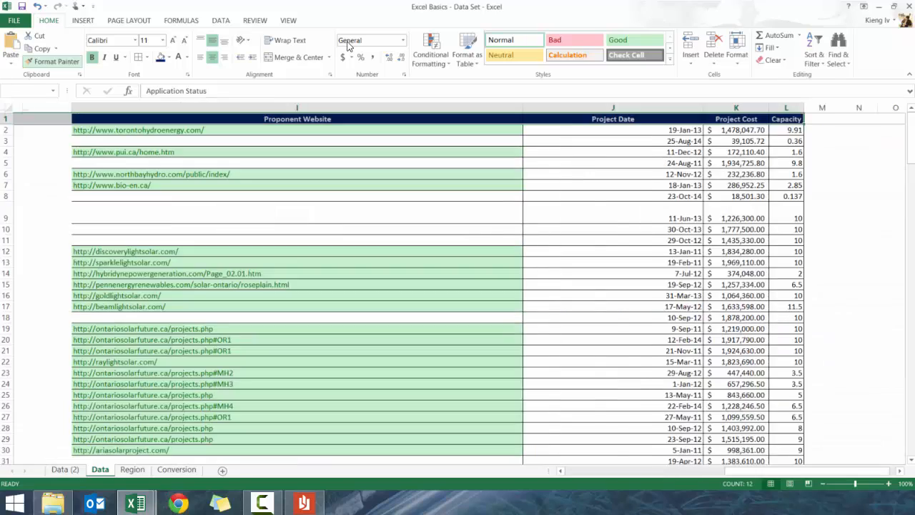
# Select the whole data table down to row 185, clear the selection, and look back up through the rows.
pyautogui.hotkey('ctrl', 'Left')
pyautogui.hotkey('ctrl', 'shift', 'Down')
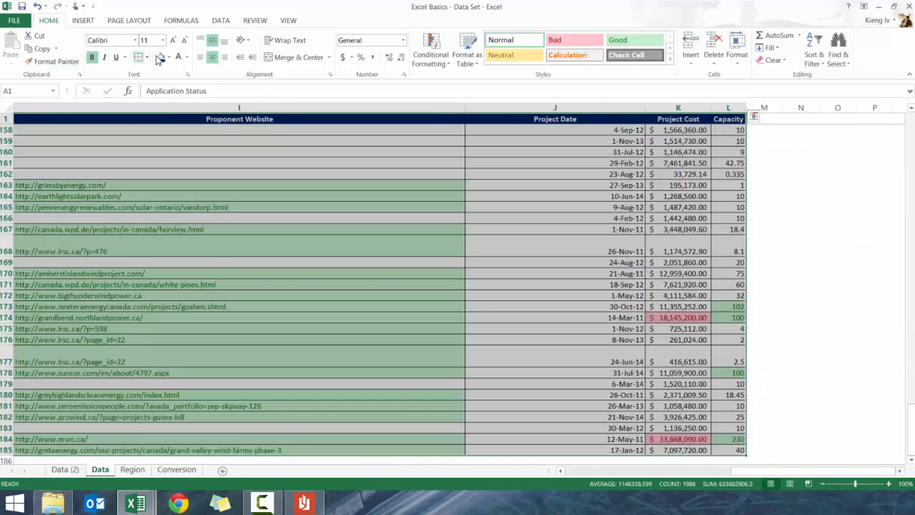
pyautogui.click(626, 345)
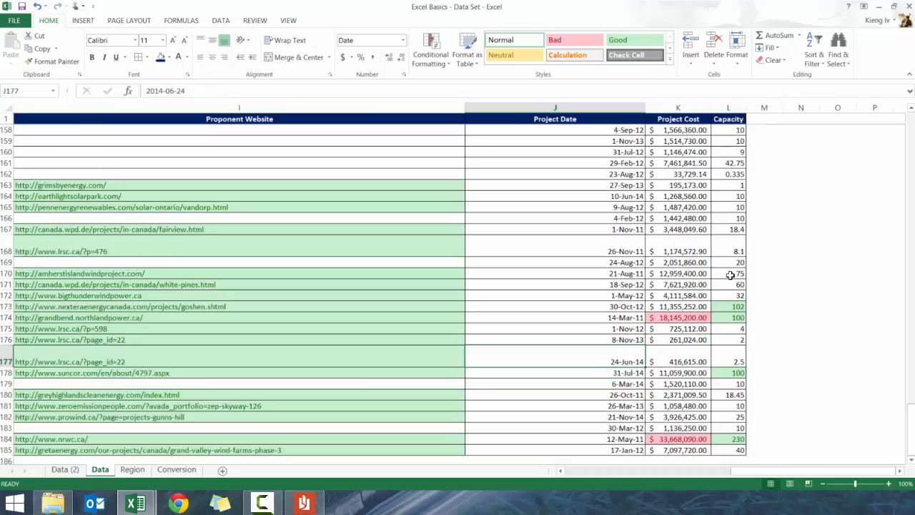
pyautogui.scroll(7, 690, 300)
pyautogui.scroll(20, 689, 300)
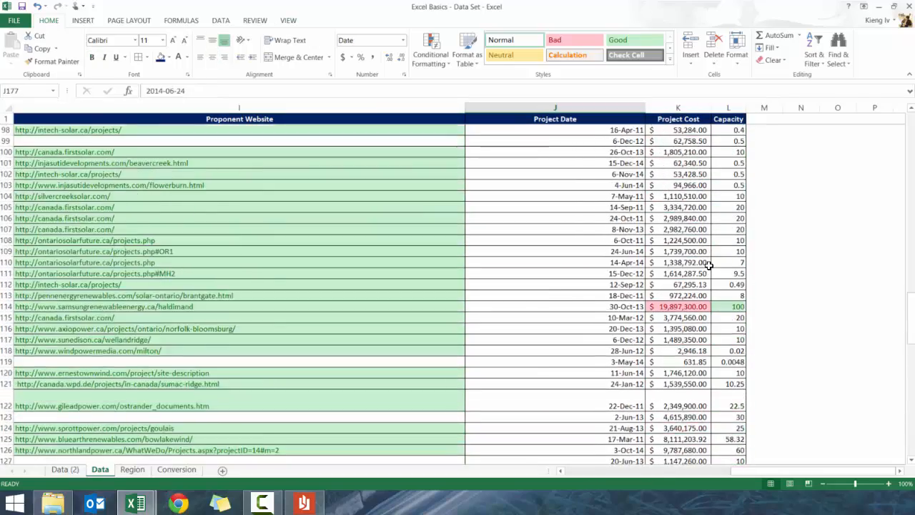
pyautogui.scroll(8, 170, 372)
# Wrap the text in the whole Project Description column.
pyautogui.click(437, 183)
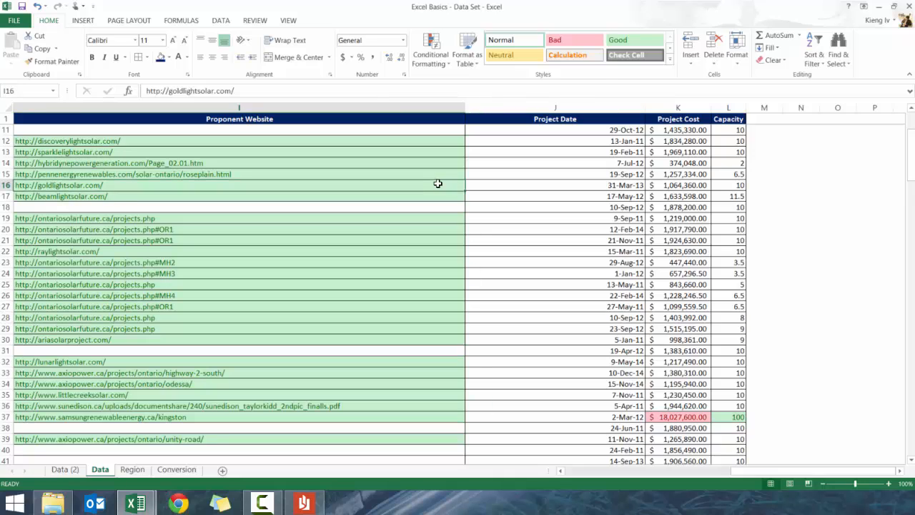
pyautogui.press('Left')
pyautogui.press('Left')
pyautogui.press('Left')
pyautogui.press('Left')
pyautogui.press('Left')
pyautogui.press('Left')
pyautogui.hotkey('ctrl', 'Up')
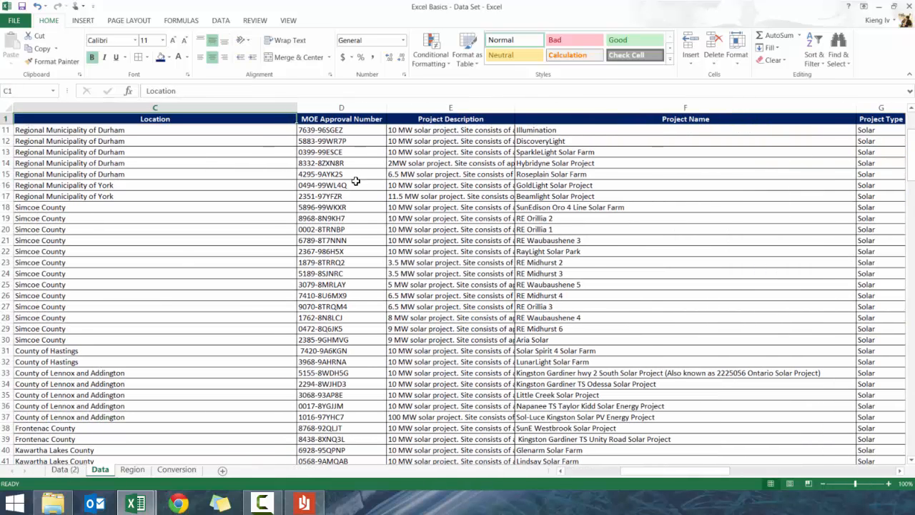
pyautogui.scroll(-7, 350, 181)
pyautogui.scroll(10, 368, 188)
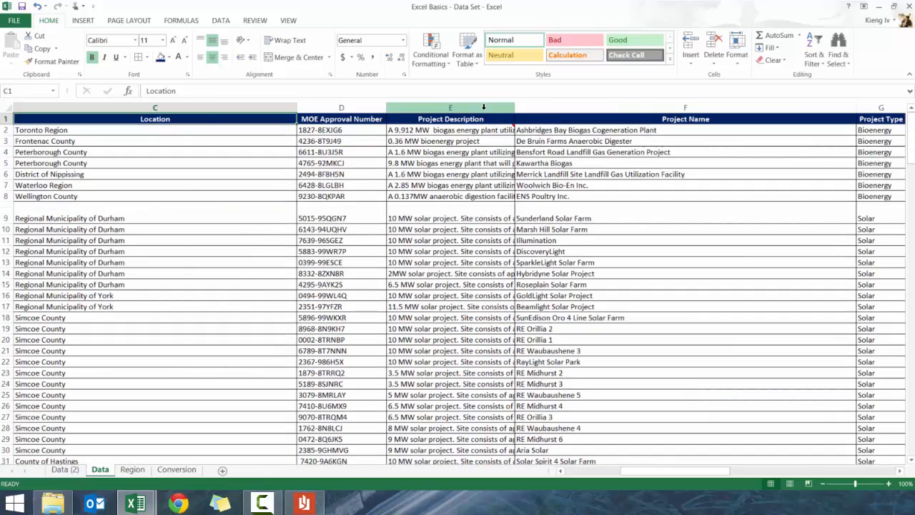
pyautogui.click(483, 106)
pyautogui.click(286, 40)
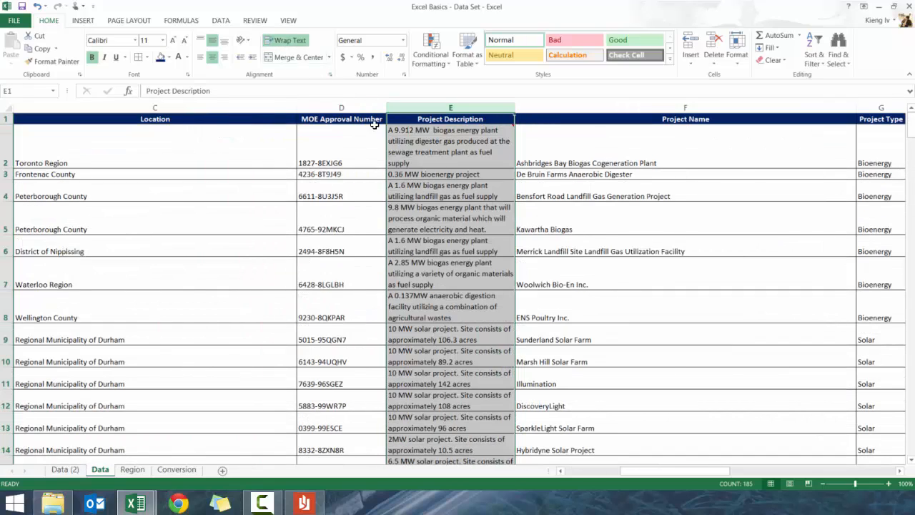
# Middle-align all cells of the Data sheet vertically.
pyautogui.click(492, 211)
pyautogui.click(177, 108)
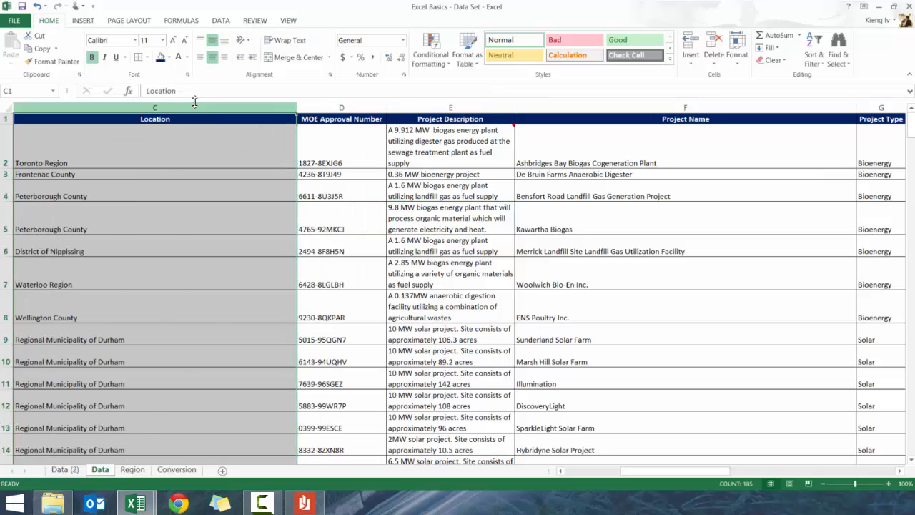
pyautogui.moveTo(133, 161); pyautogui.dragTo(10, 250)
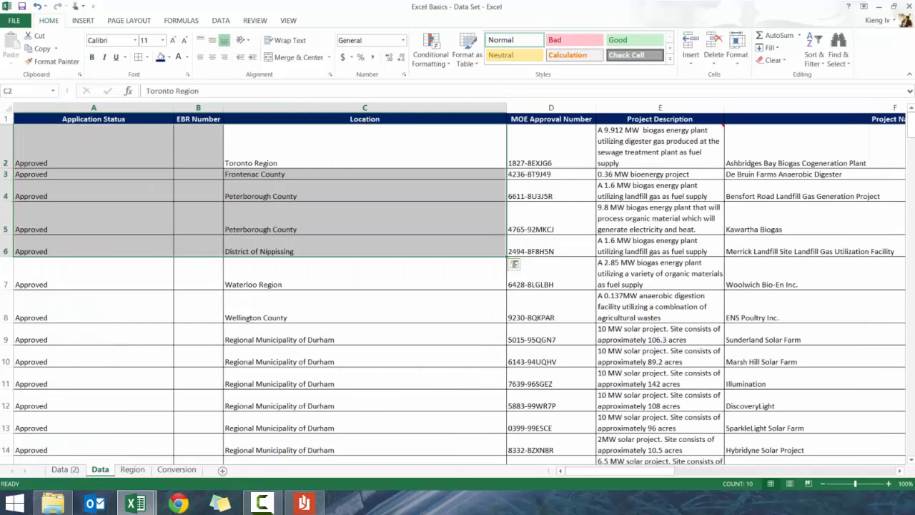
pyautogui.click(6, 108)
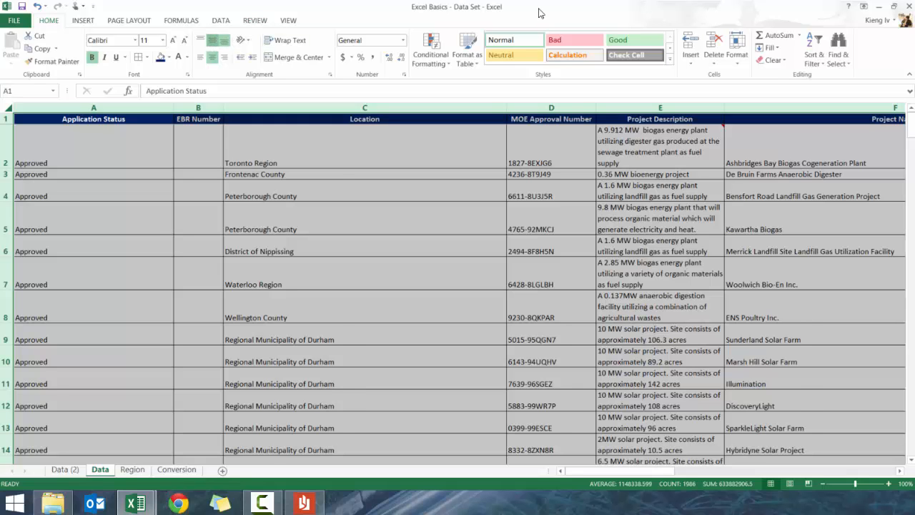
pyautogui.click(212, 40)
pyautogui.click(451, 188)
pyautogui.click(398, 149)
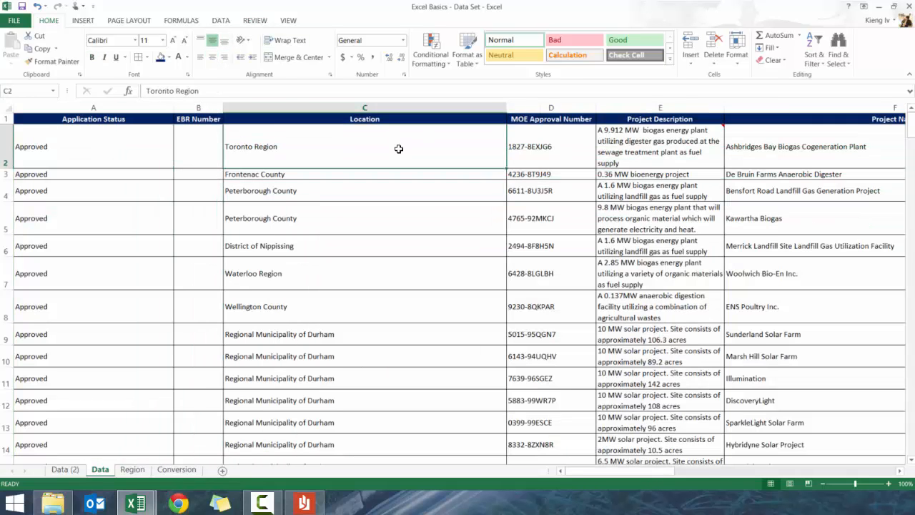
# Check the vertical alignment across row 2 from Location to the last columns and back to Application Status.
pyautogui.press('Right')
pyautogui.press('Right')
pyautogui.press('Right')
pyautogui.press('Right')
pyautogui.press('Right')
pyautogui.press('Right')
pyautogui.press('Right')
pyautogui.press('Right')
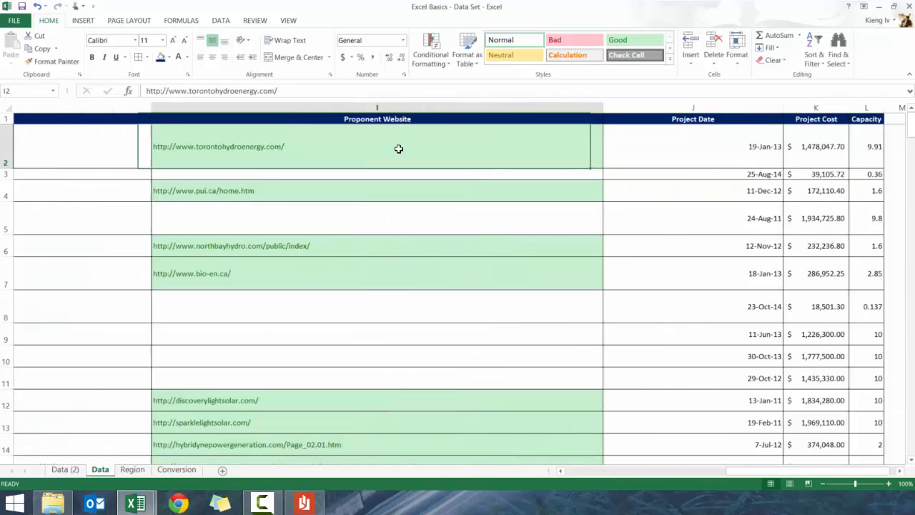
pyautogui.press('Left')
pyautogui.press('Left')
pyautogui.press('Left')
pyautogui.press('Left')
pyautogui.press('Left')
pyautogui.press('Left')
pyautogui.press('Left')
pyautogui.press('Left')
pyautogui.press('Left')
pyautogui.press('Left')
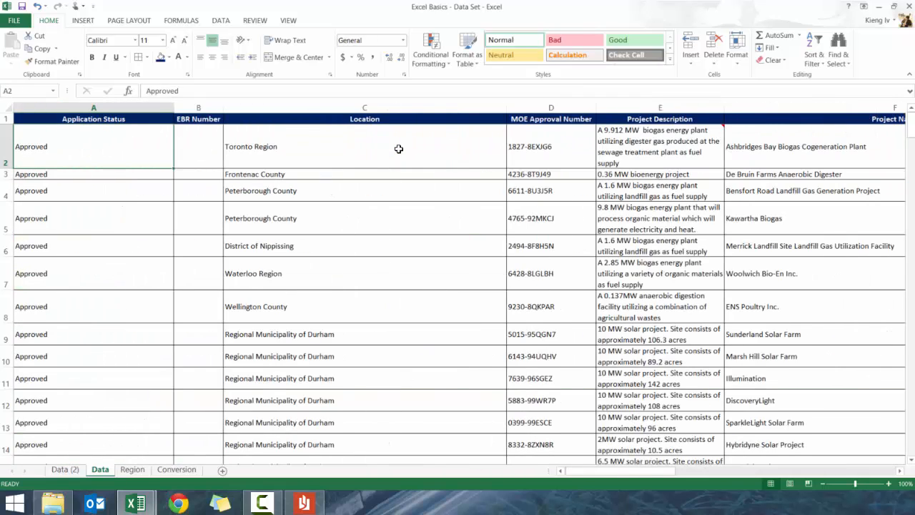